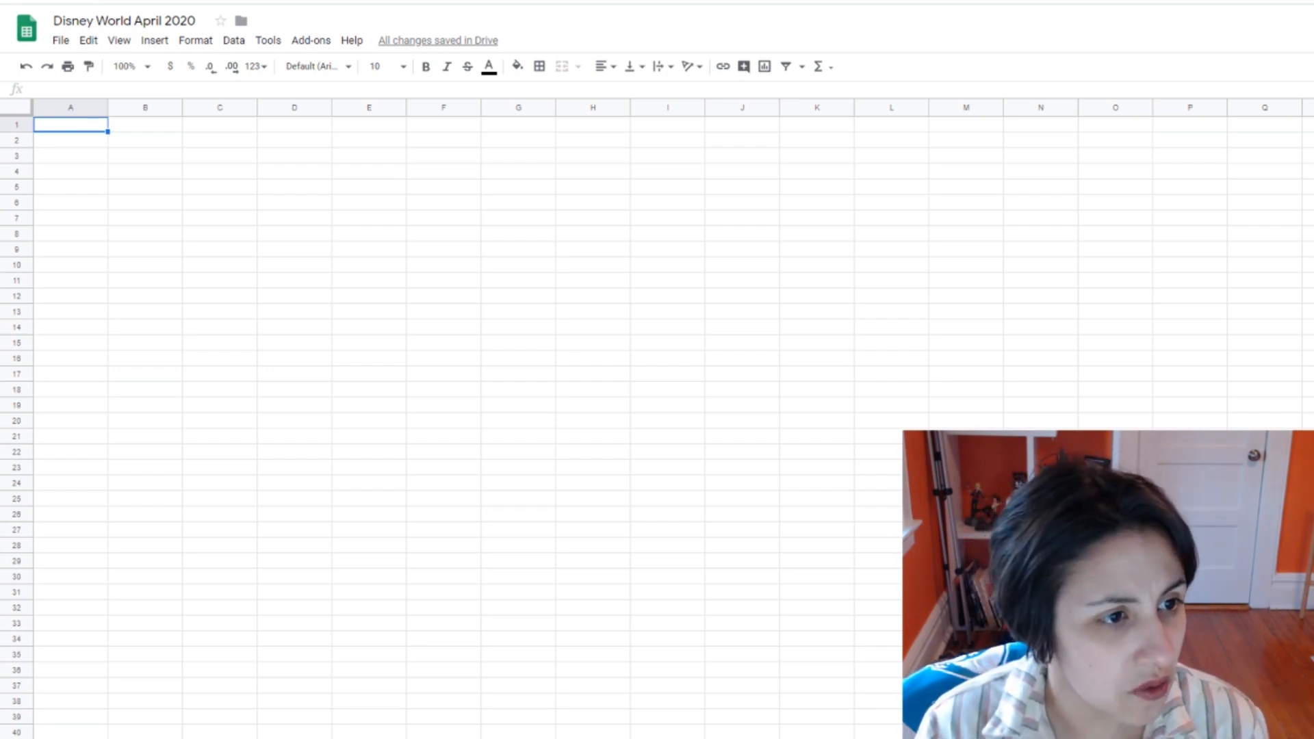
Step: Fill row 1 with the dates 4/12/20 through 4/19/20 starting in column B, and widen the date columns F through I
{"action": "double_click", "coordinate": [91, 127]}
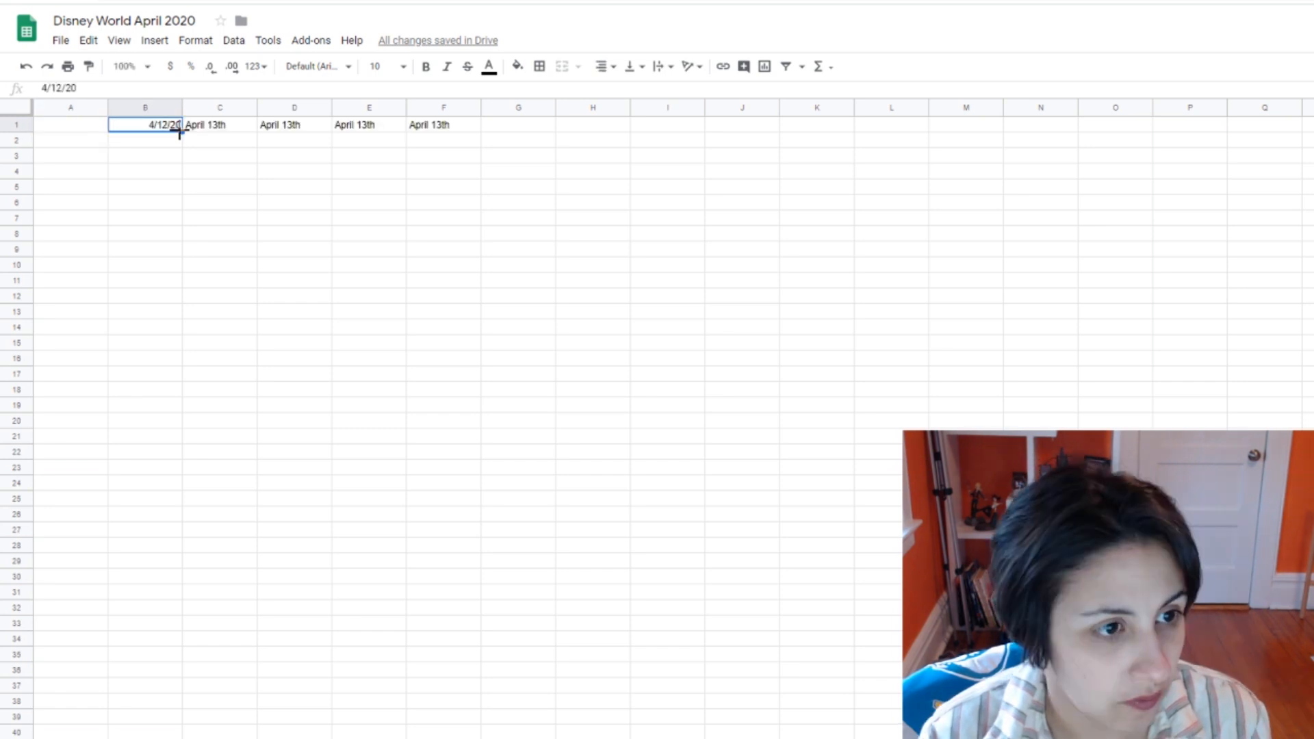
{"action": "left_click_drag", "start_coordinate": [182, 131], "coordinate": [531, 132]}
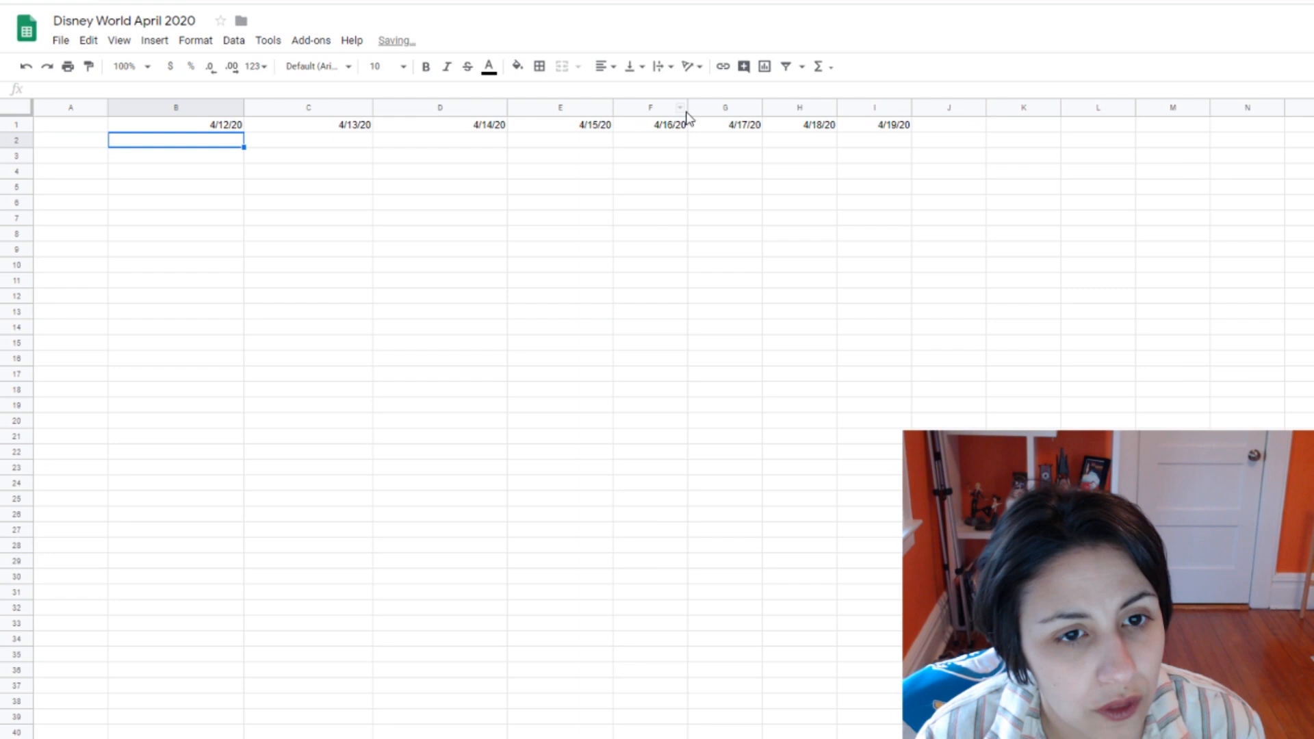
{"action": "left_click", "coordinate": [685, 107]}
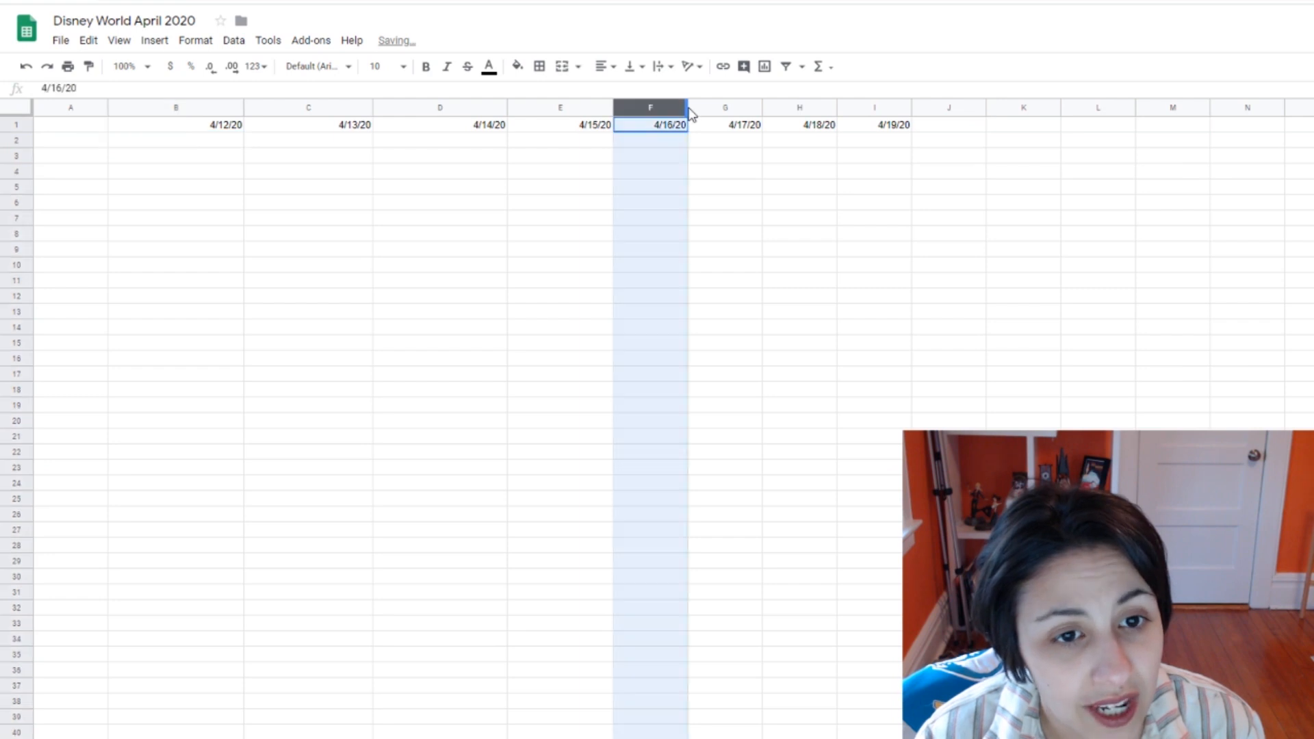
{"action": "left_click_drag", "start_coordinate": [687, 107], "coordinate": [704, 110]}
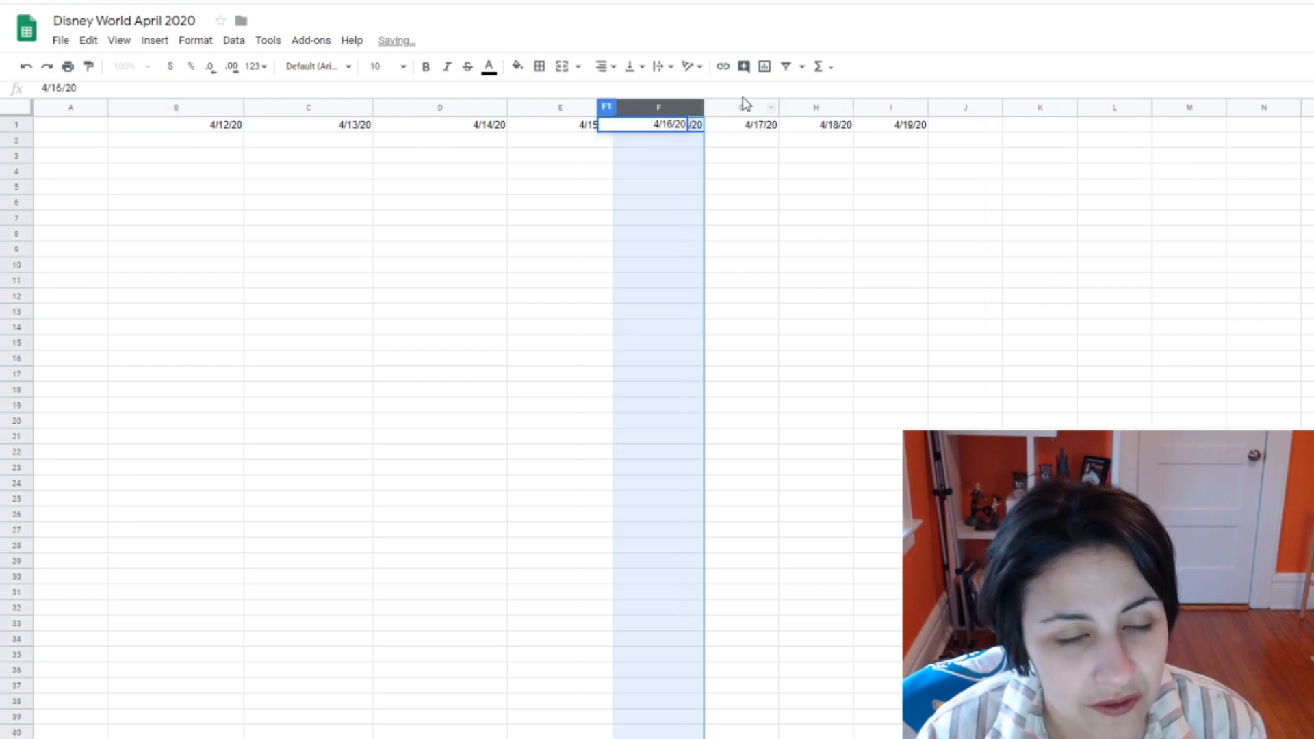
{"action": "left_click", "coordinate": [741, 218]}
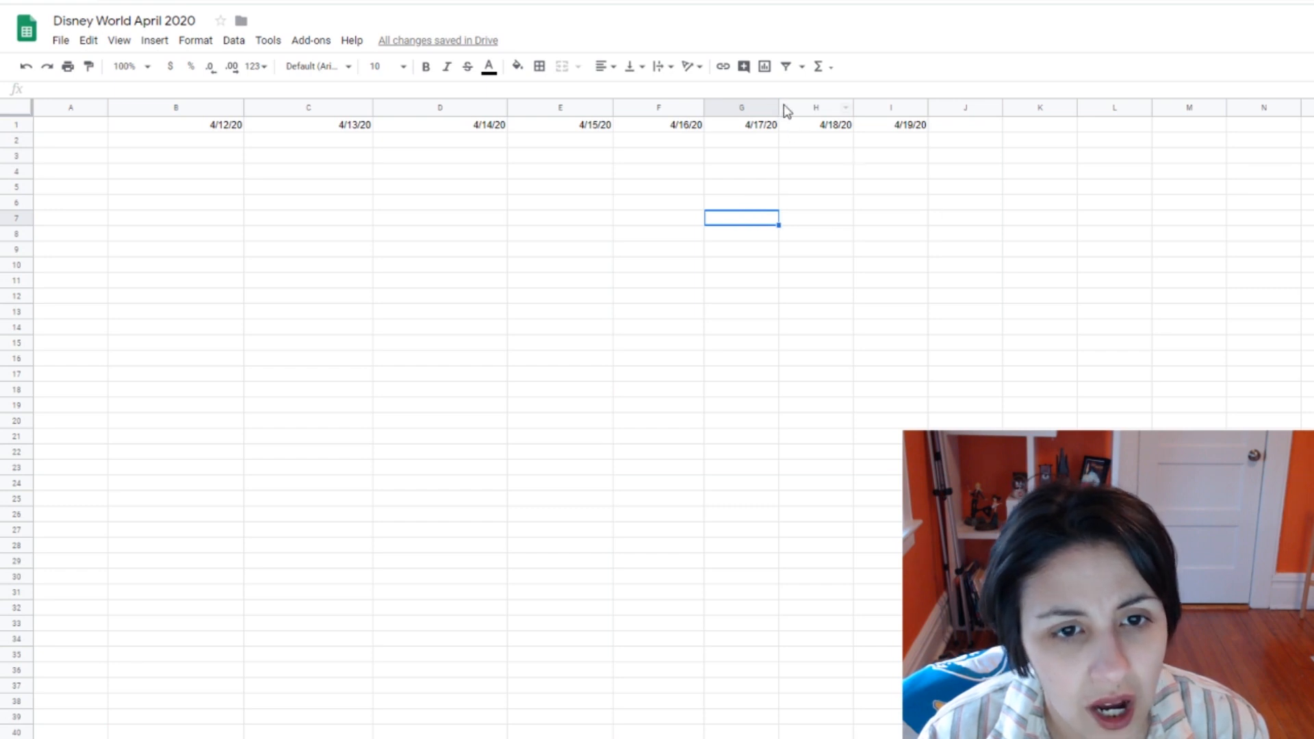
{"action": "left_click_drag", "start_coordinate": [778, 106], "coordinate": [1053, 108]}
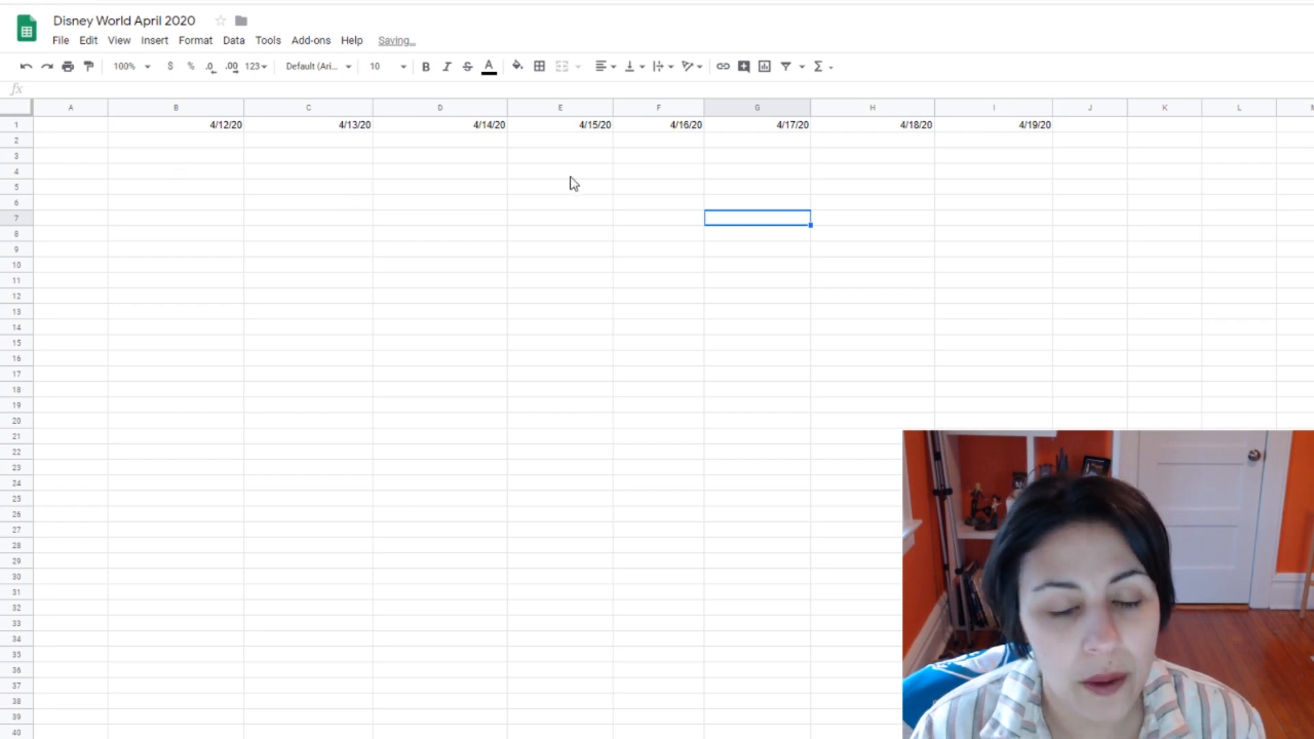
{"action": "left_click", "coordinate": [563, 142]}
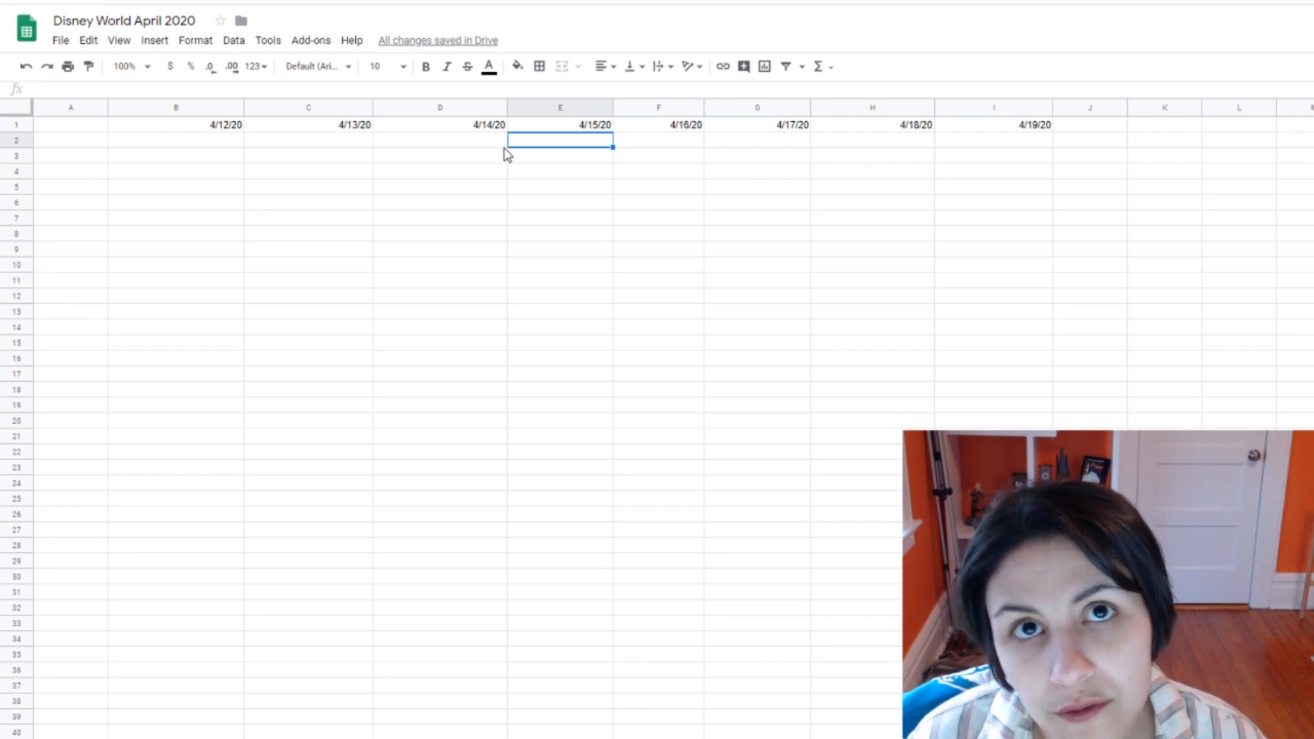
{"action": "left_click", "coordinate": [180, 148]}
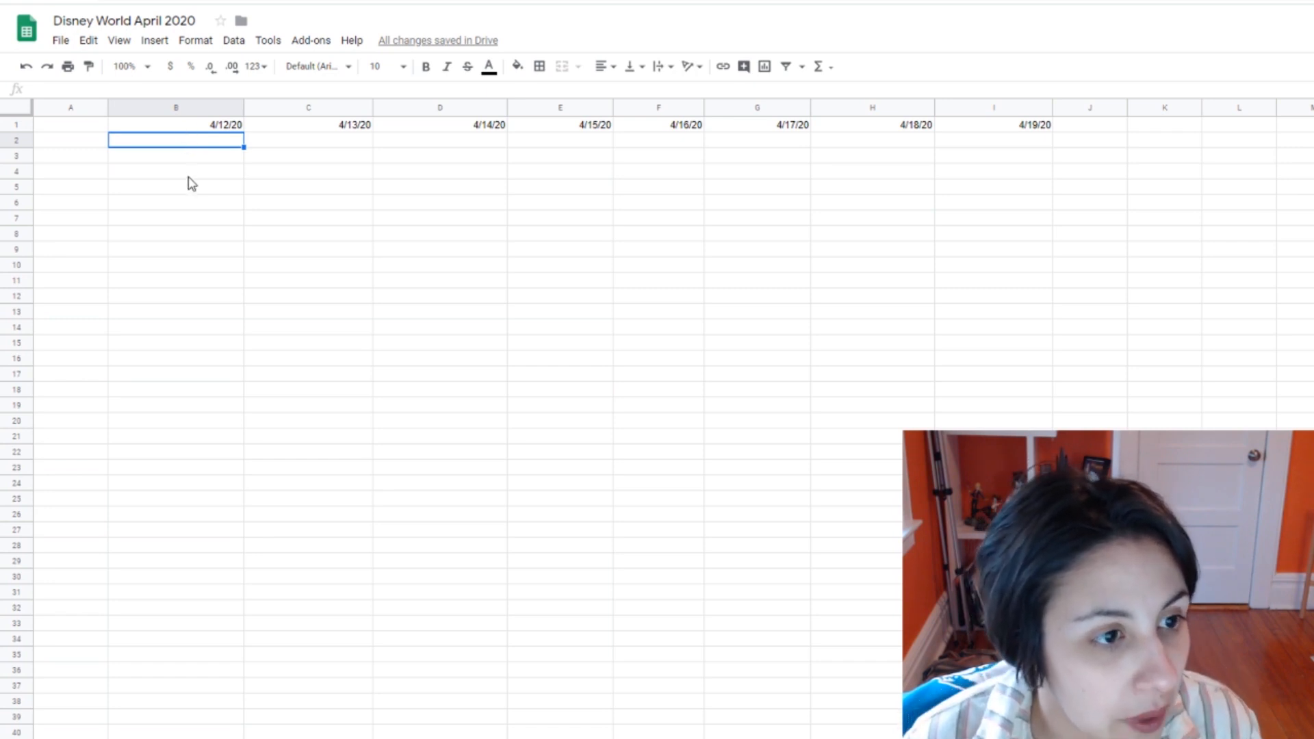
{"action": "left_click", "coordinate": [83, 148]}
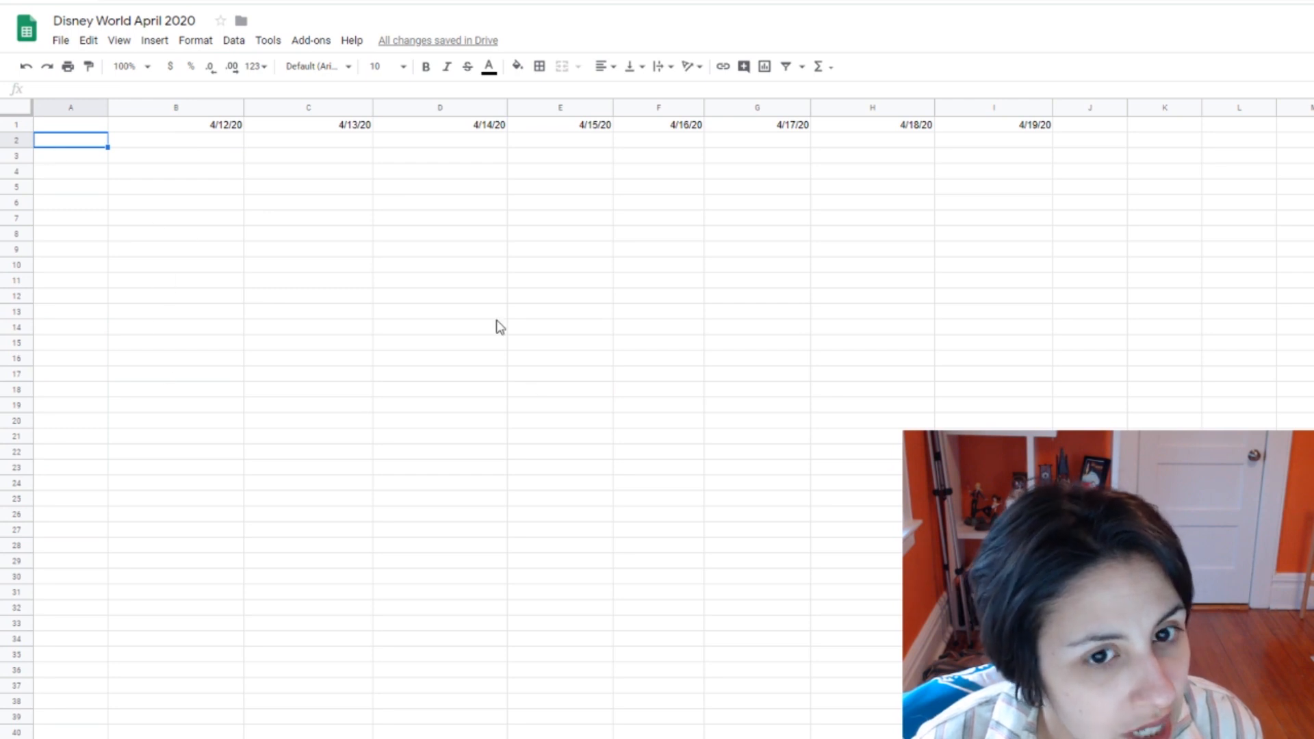
{"action": "double_click", "coordinate": [81, 142]}
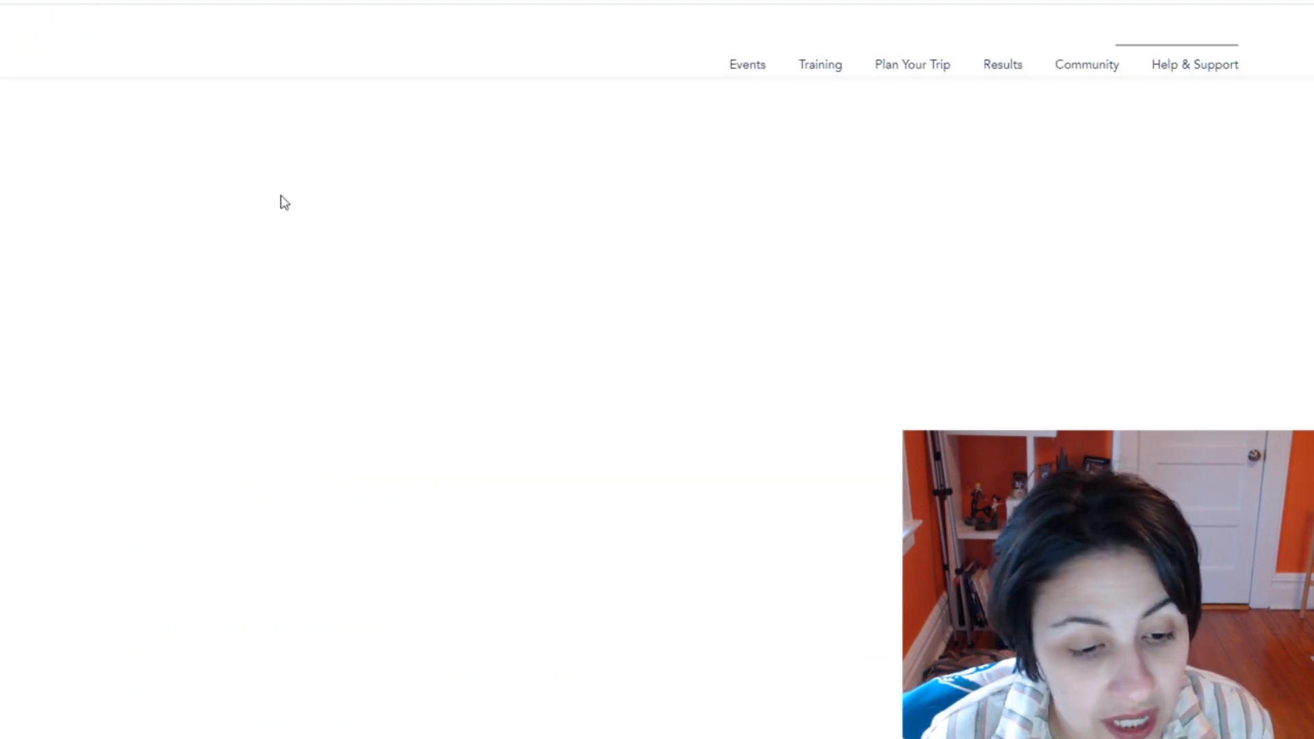
Step: Switch to the runDisney website and look up the Star Wars Rival Run 5K's date and start time on the weekend's events page
{"action": "scroll", "coordinate": [254, 498], "scroll_direction": "down", "scroll_amount": 4}
{"action": "scroll", "coordinate": [258, 500], "scroll_direction": "down", "scroll_amount": 5}
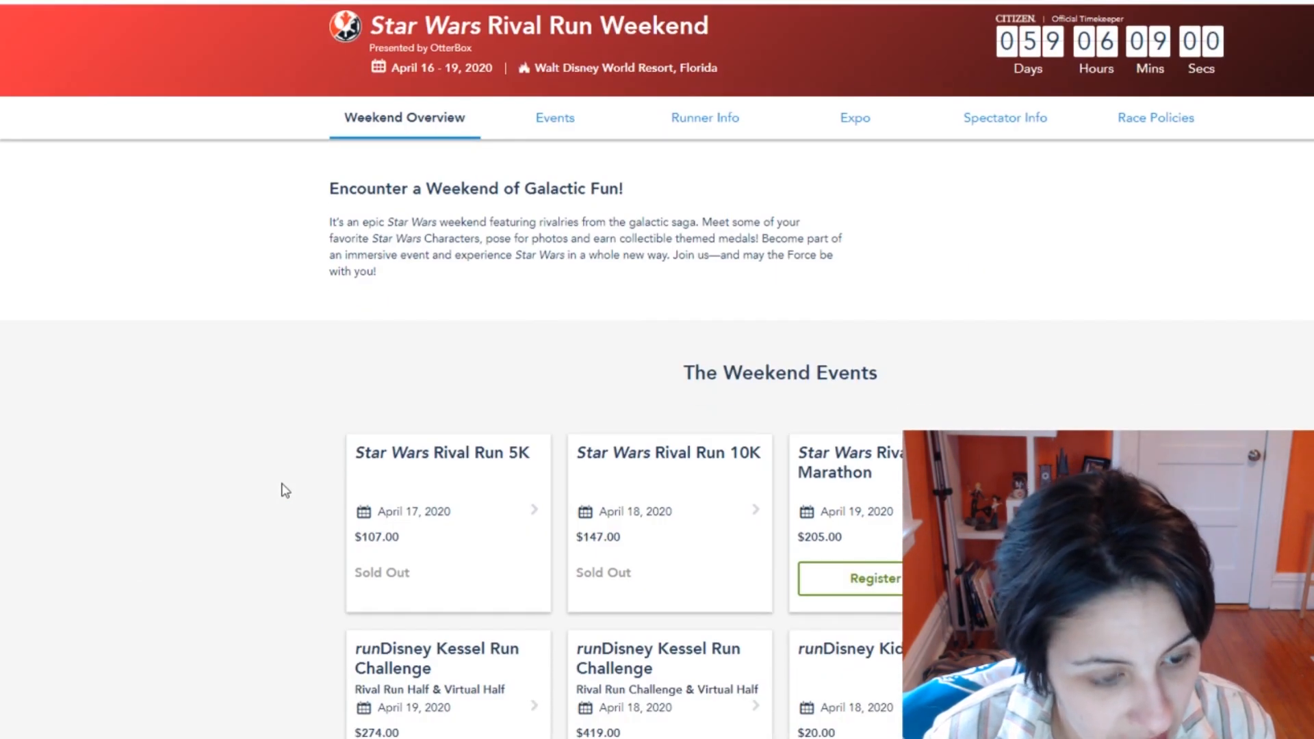
{"action": "left_click", "coordinate": [503, 510]}
{"action": "scroll", "coordinate": [264, 583], "scroll_direction": "down", "scroll_amount": 7}
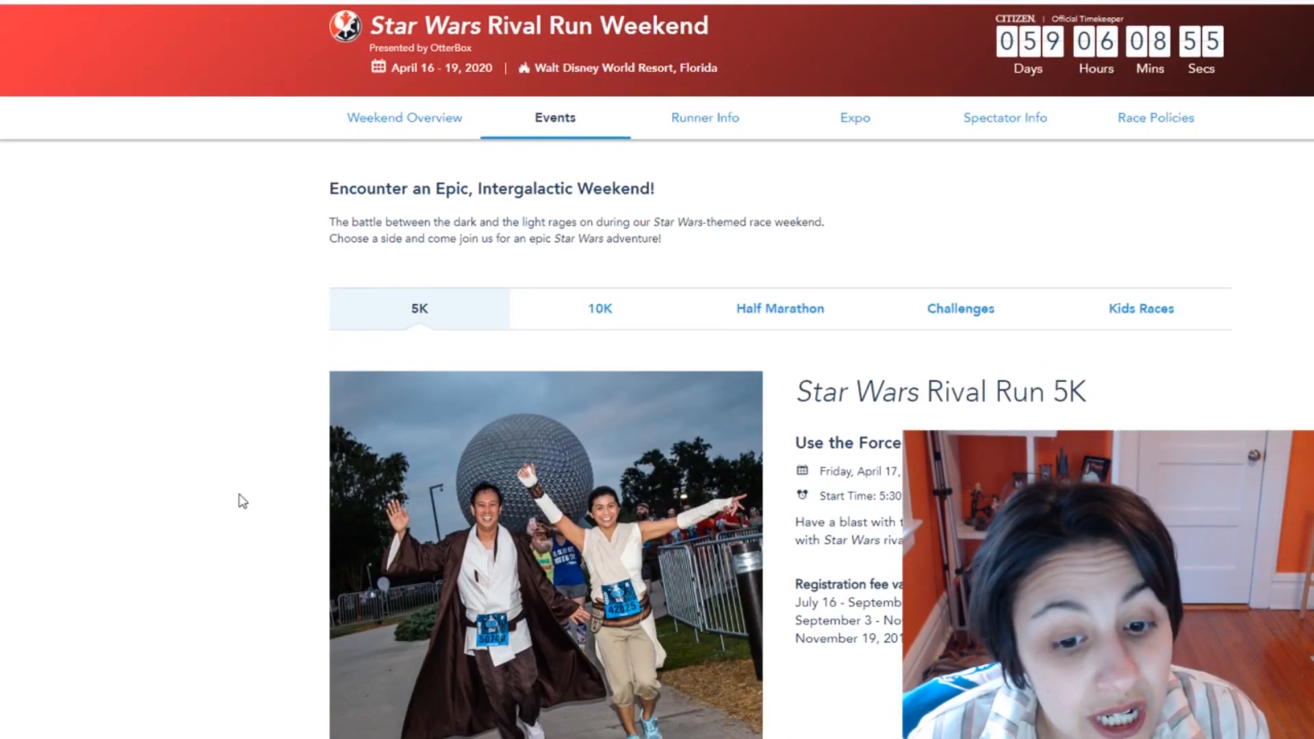
{"action": "scroll", "coordinate": [284, 551], "scroll_direction": "down", "scroll_amount": 1}
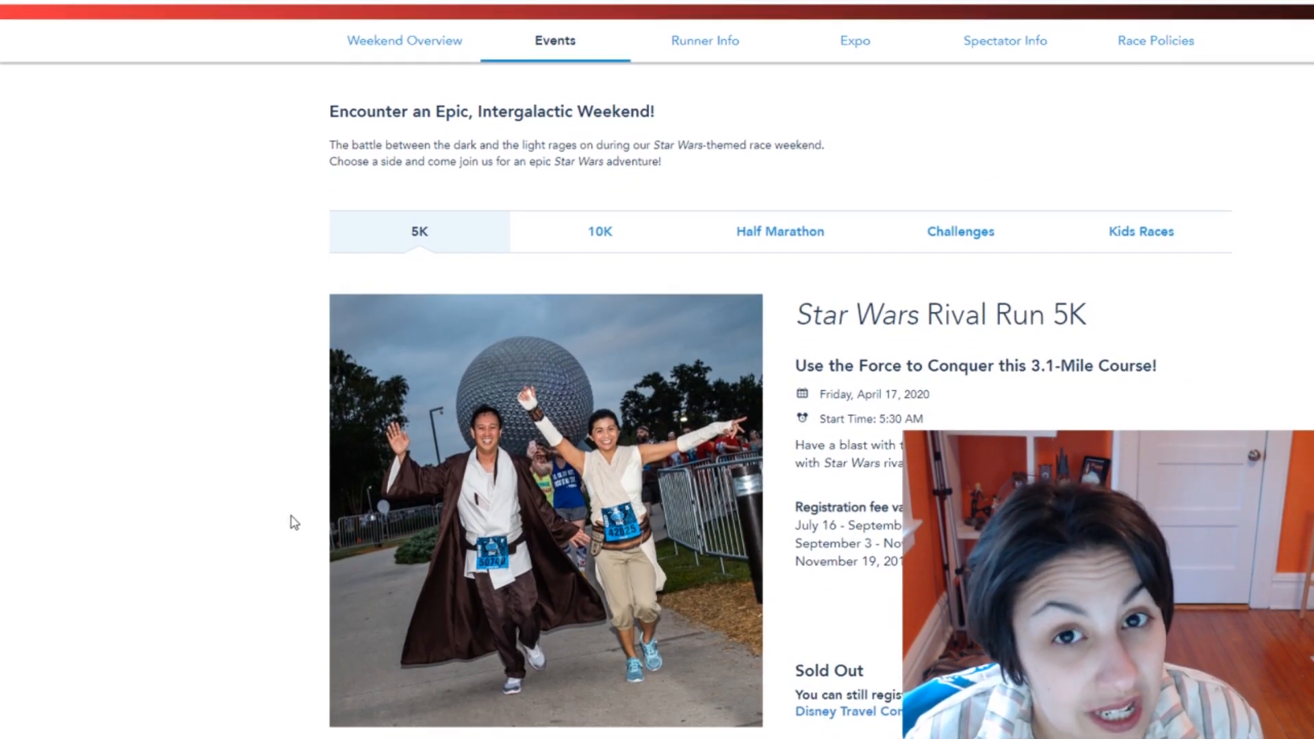
{"action": "scroll", "coordinate": [290, 522], "scroll_direction": "up", "scroll_amount": 3}
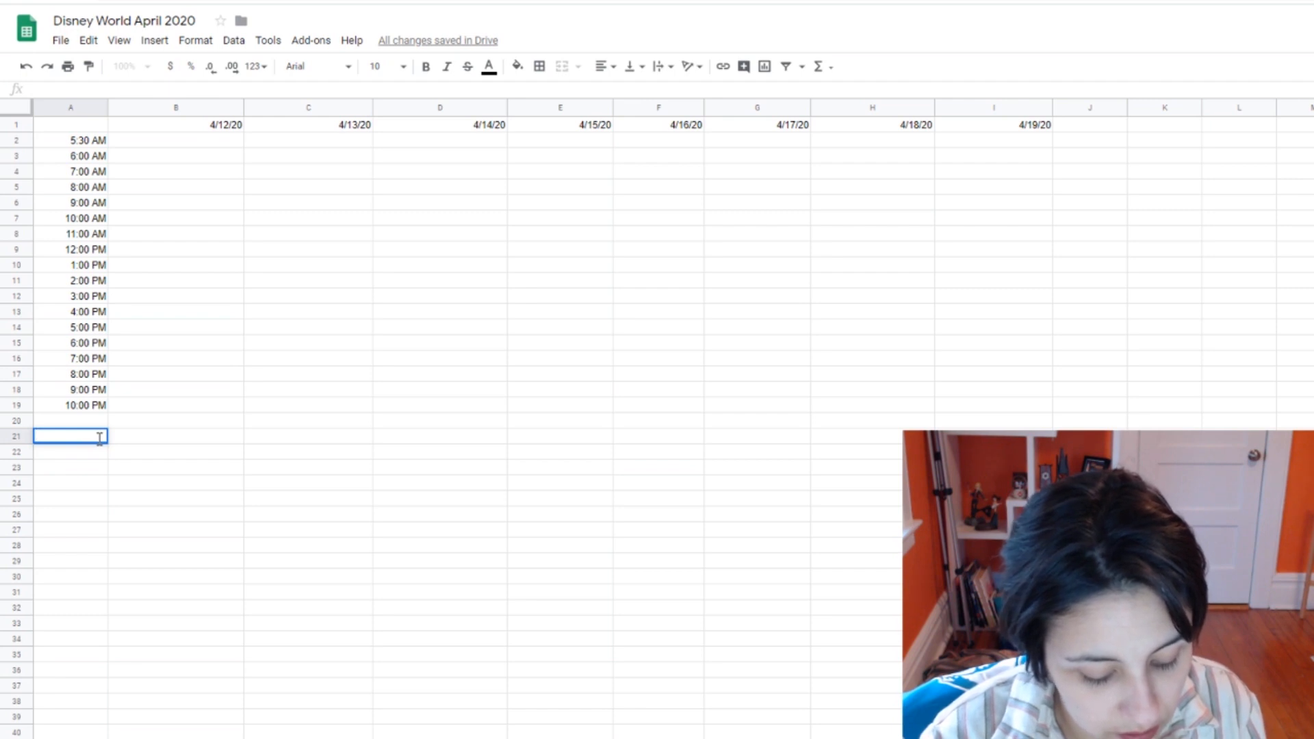
Step: List the park abbreviations MK, EP, HS and AK in column A below the times, starting in A21
{"action": "type", "text": "MK"}
{"action": "left_click", "coordinate": [93, 456]}
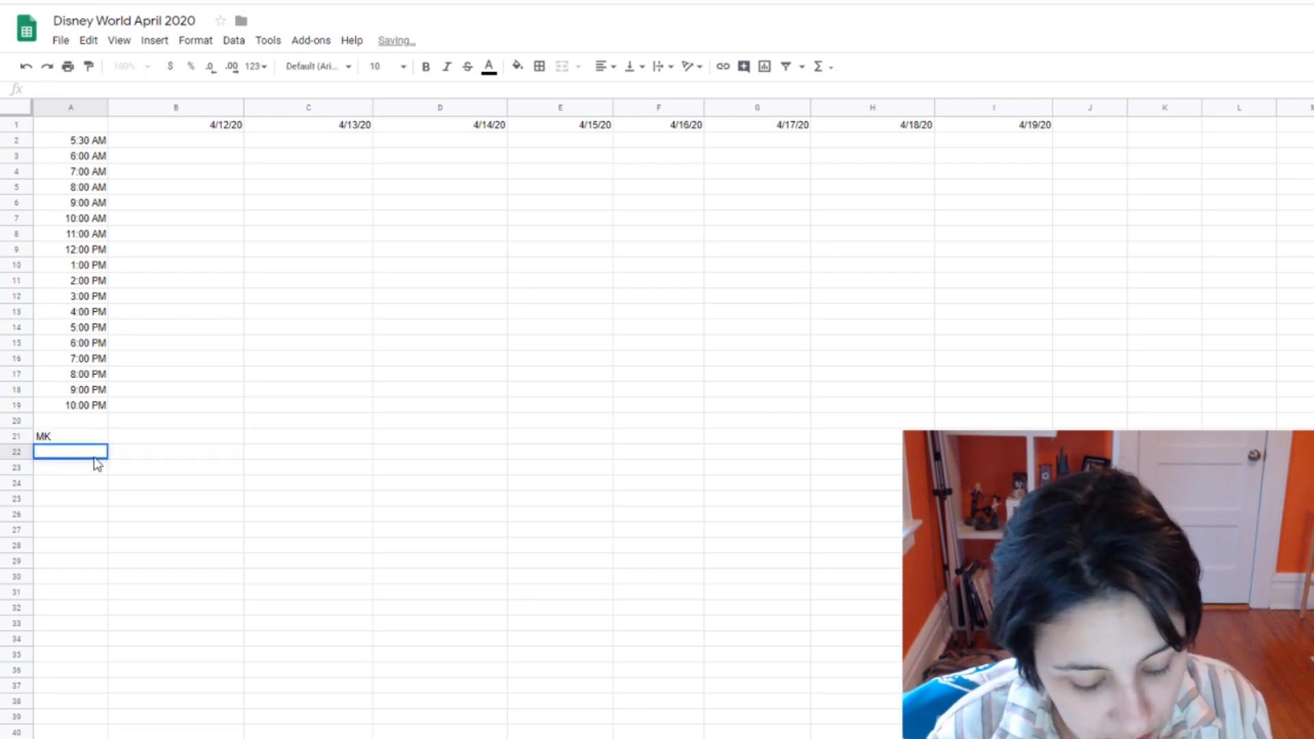
{"action": "type", "text": "EP"}
{"action": "left_click", "coordinate": [67, 467]}
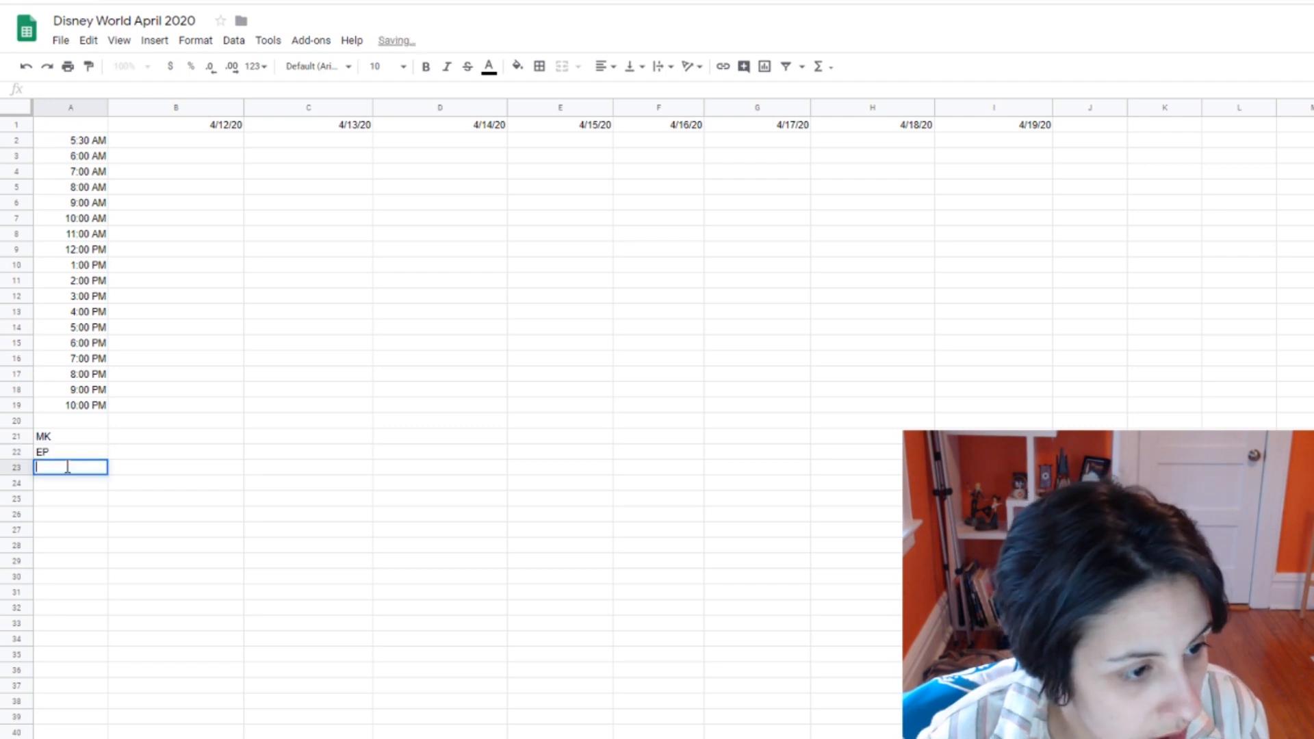
{"action": "type", "text": "HS"}
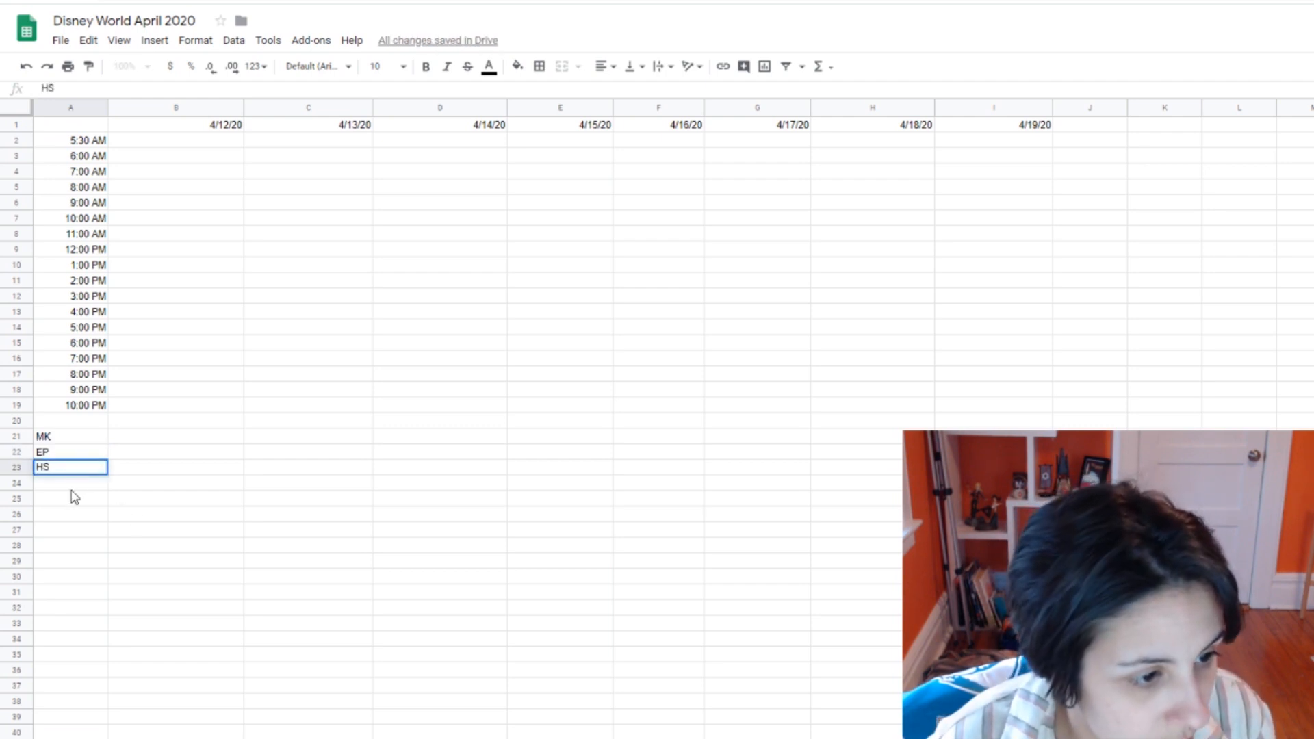
{"action": "key", "text": "Return"}
{"action": "type", "text": "AK"}
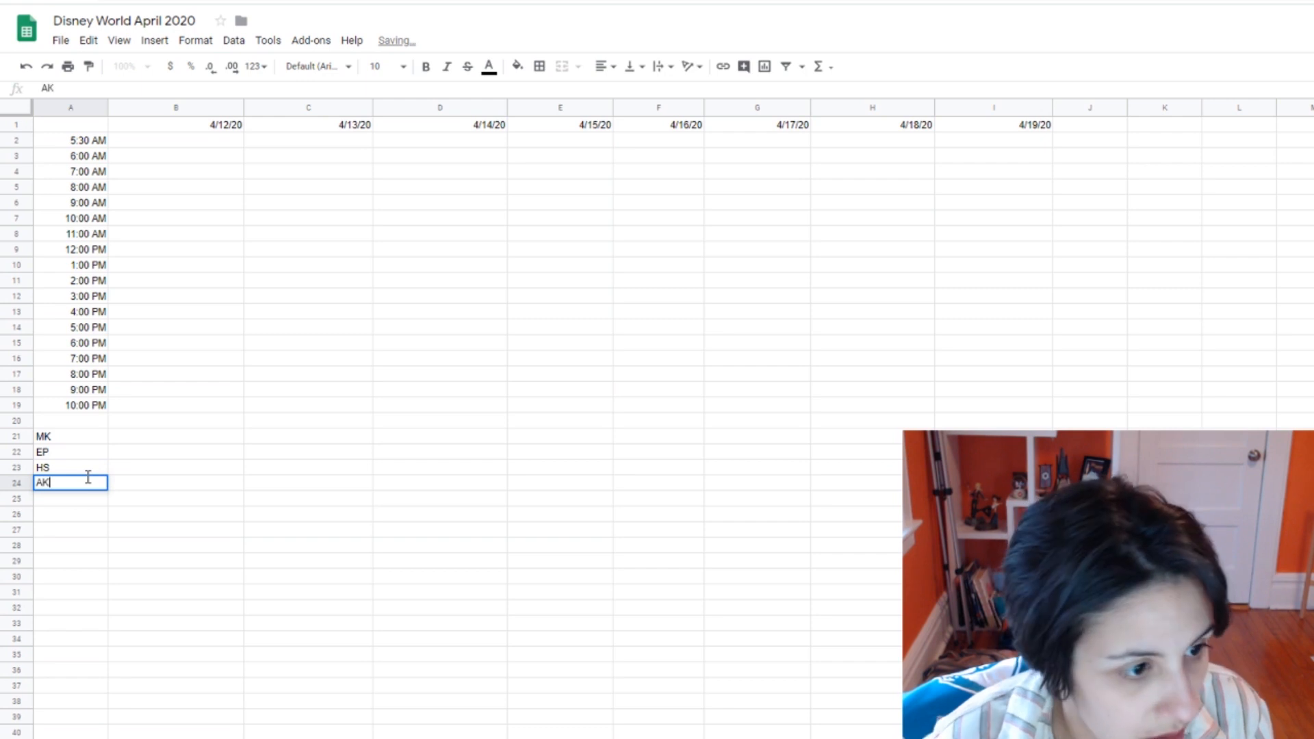
{"action": "left_click", "coordinate": [196, 471]}
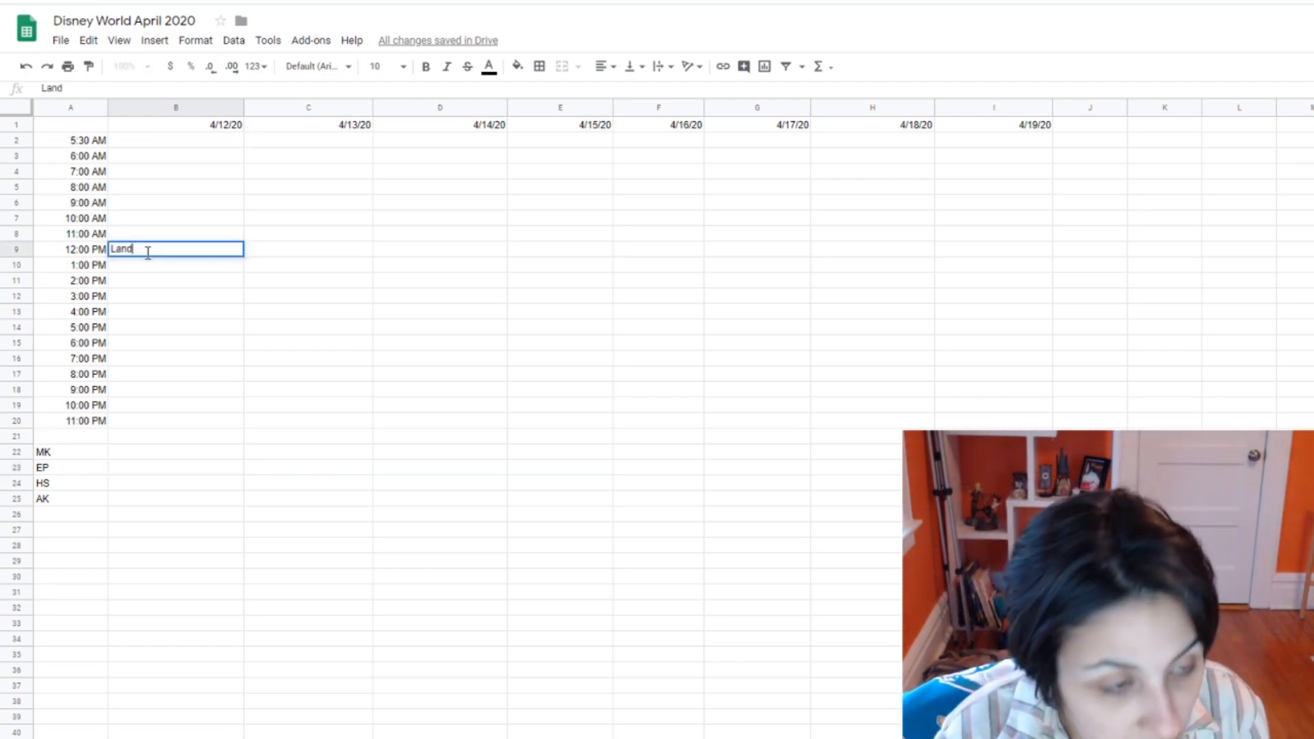
Step: Enter "Land at MCO" in the 12:00 PM cell for 4/12/20
{"action": "type", "text": "at MCO"}
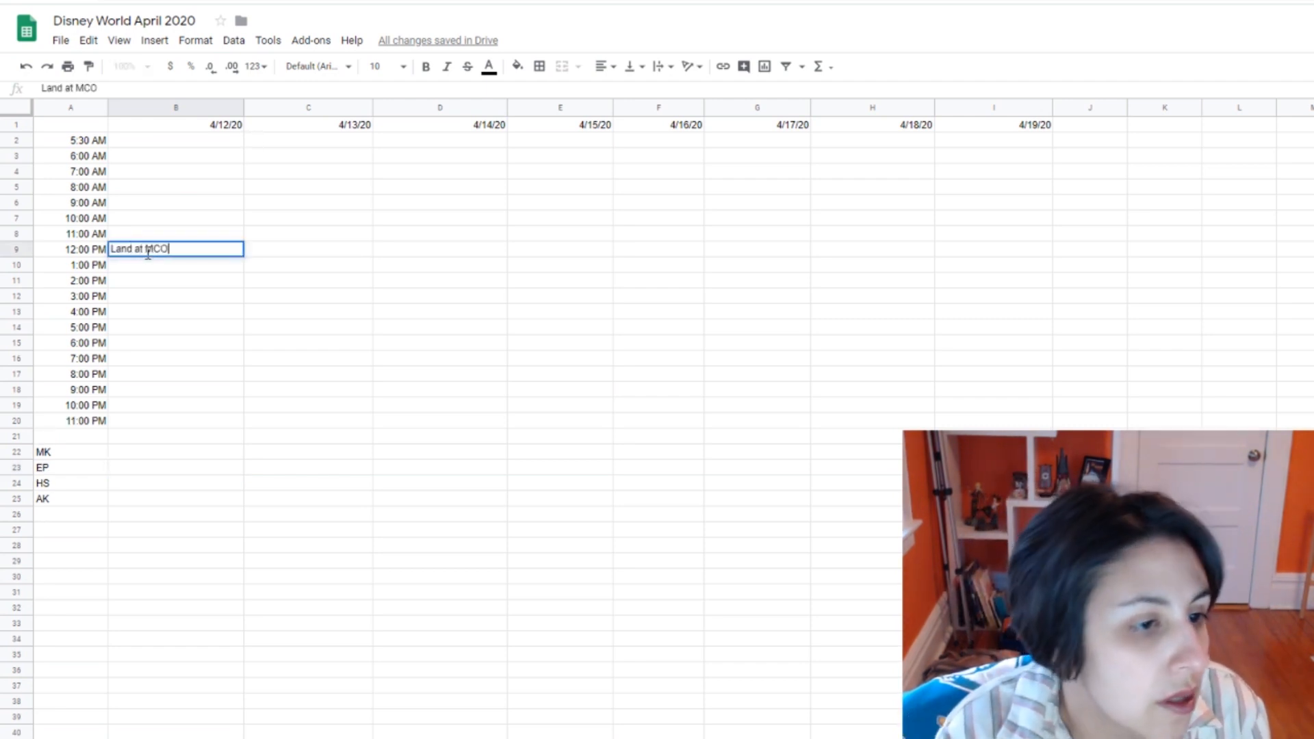
{"action": "left_click", "coordinate": [440, 284]}
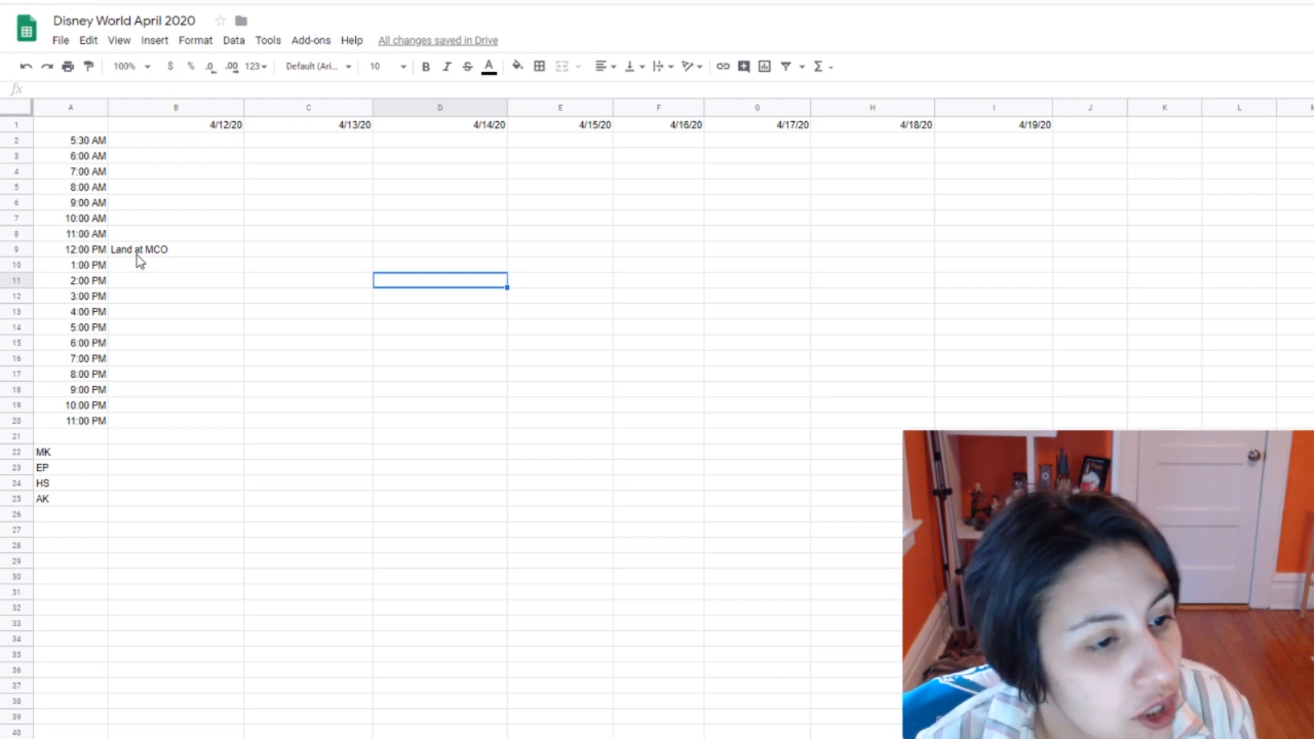
{"action": "left_click", "coordinate": [170, 306]}
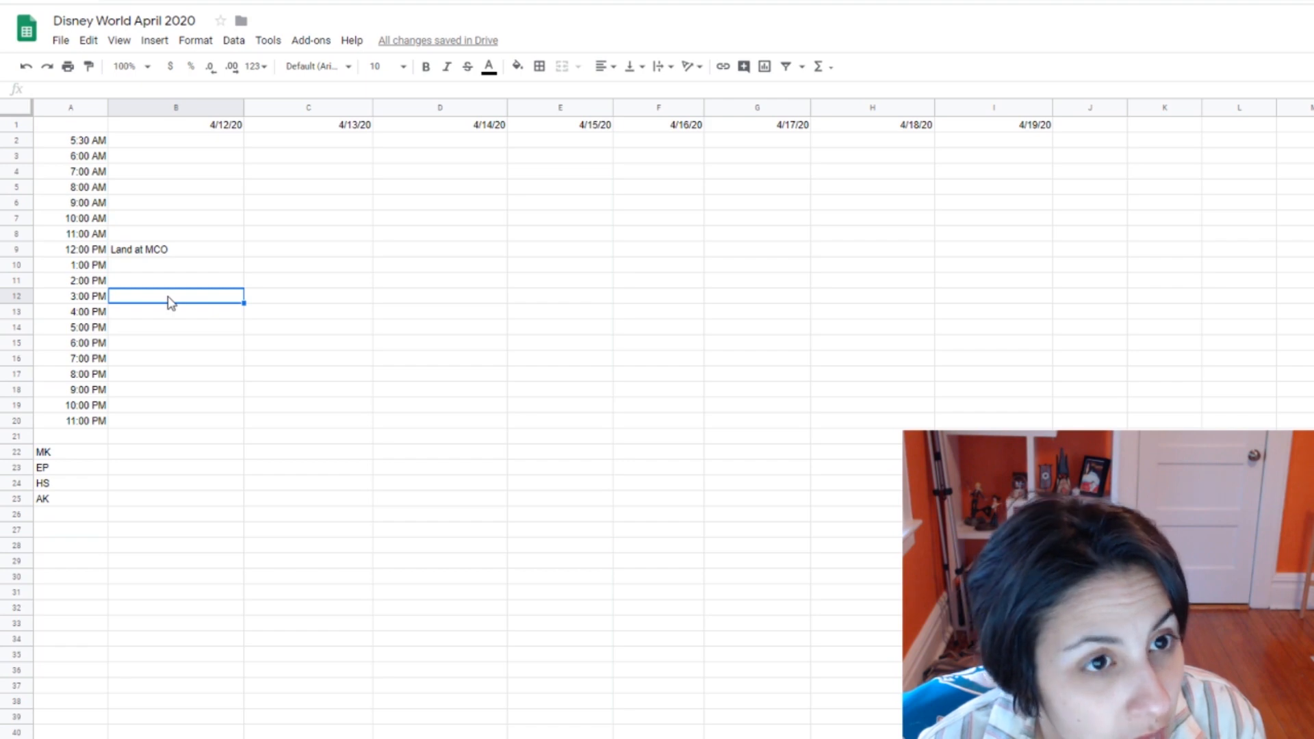
Step: Enter "Spice Roads Table 6:50" in the 7:00 PM cell for 4/12/20
{"action": "left_click", "coordinate": [616, 1]}
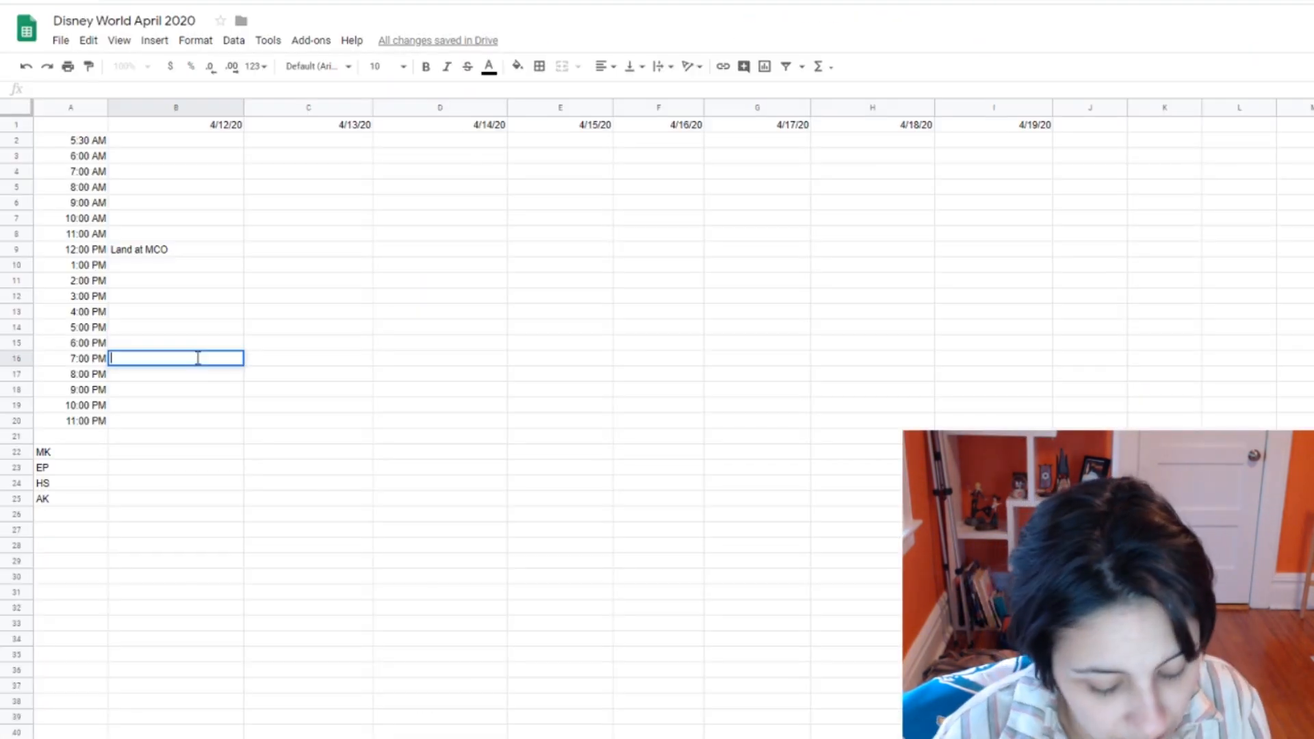
{"action": "type", "text": "Spice Road"}
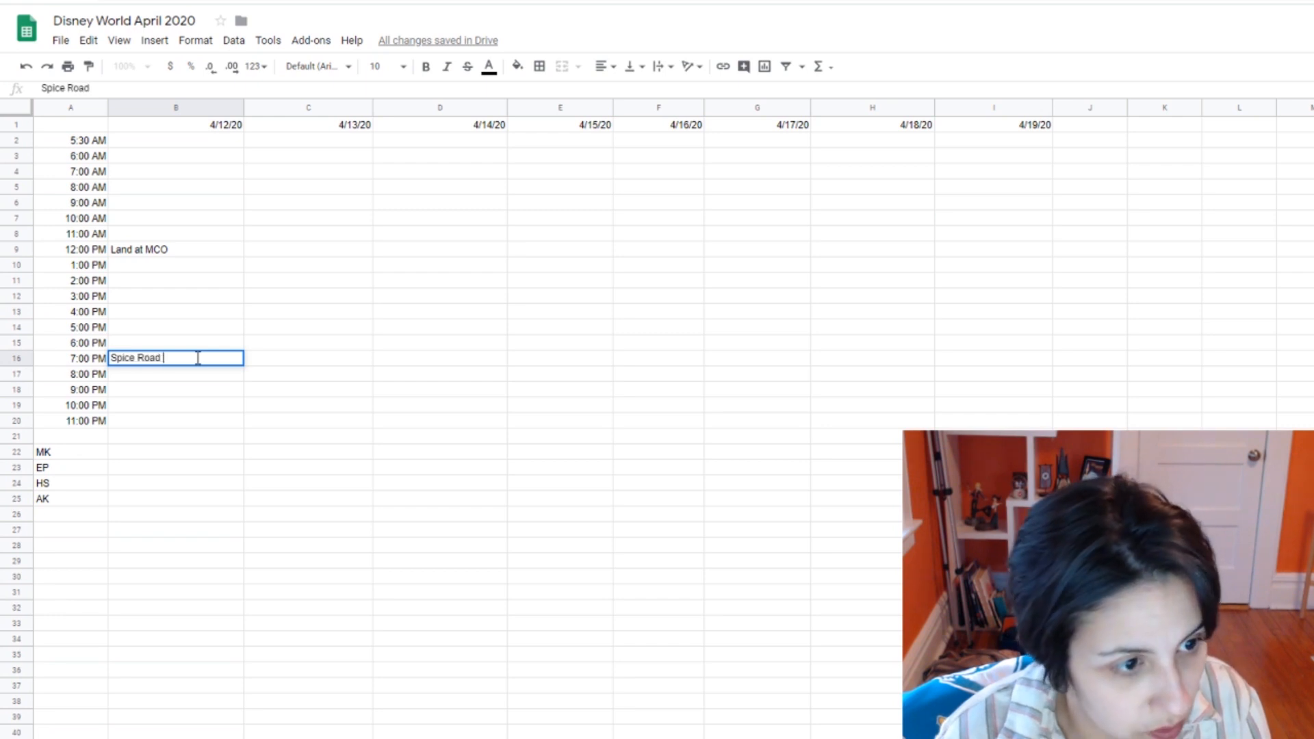
{"action": "key", "text": "BackSpace"}
{"action": "type", "text": "s Table 6"}
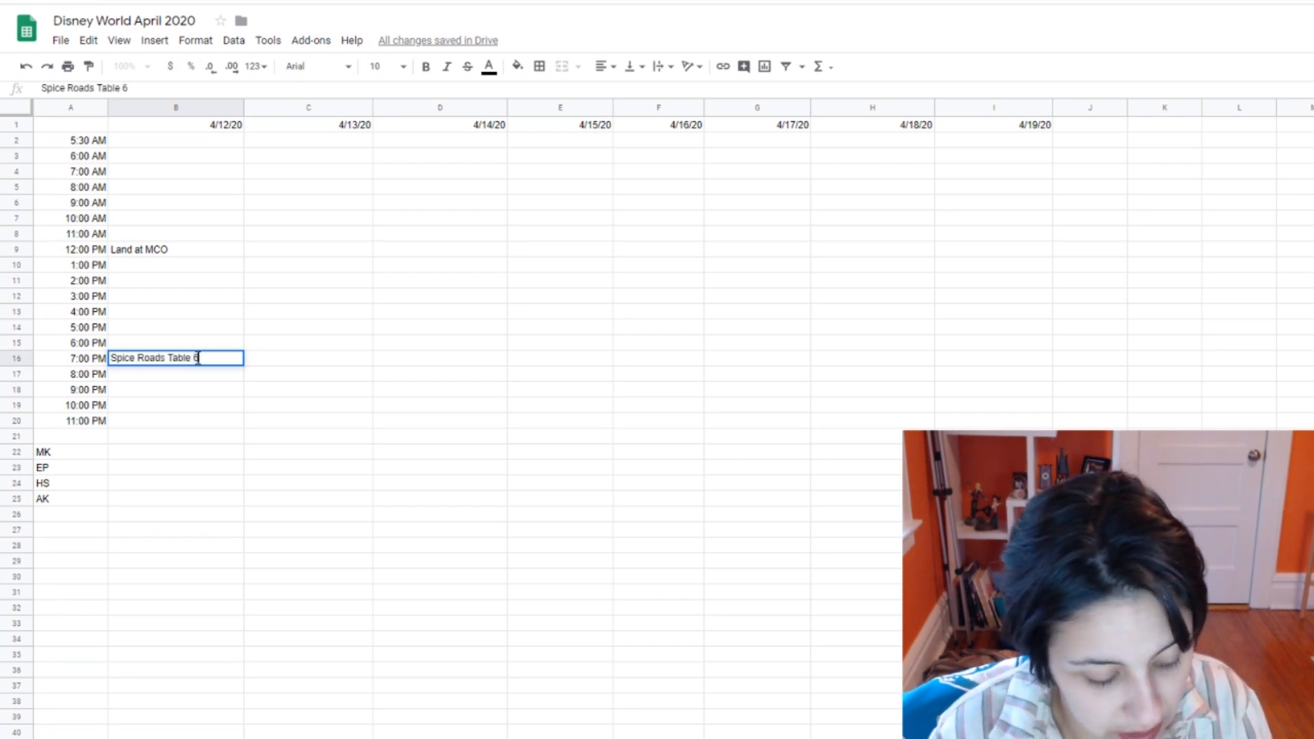
{"action": "type", "text": "50"}
{"action": "left_click", "coordinate": [171, 308]}
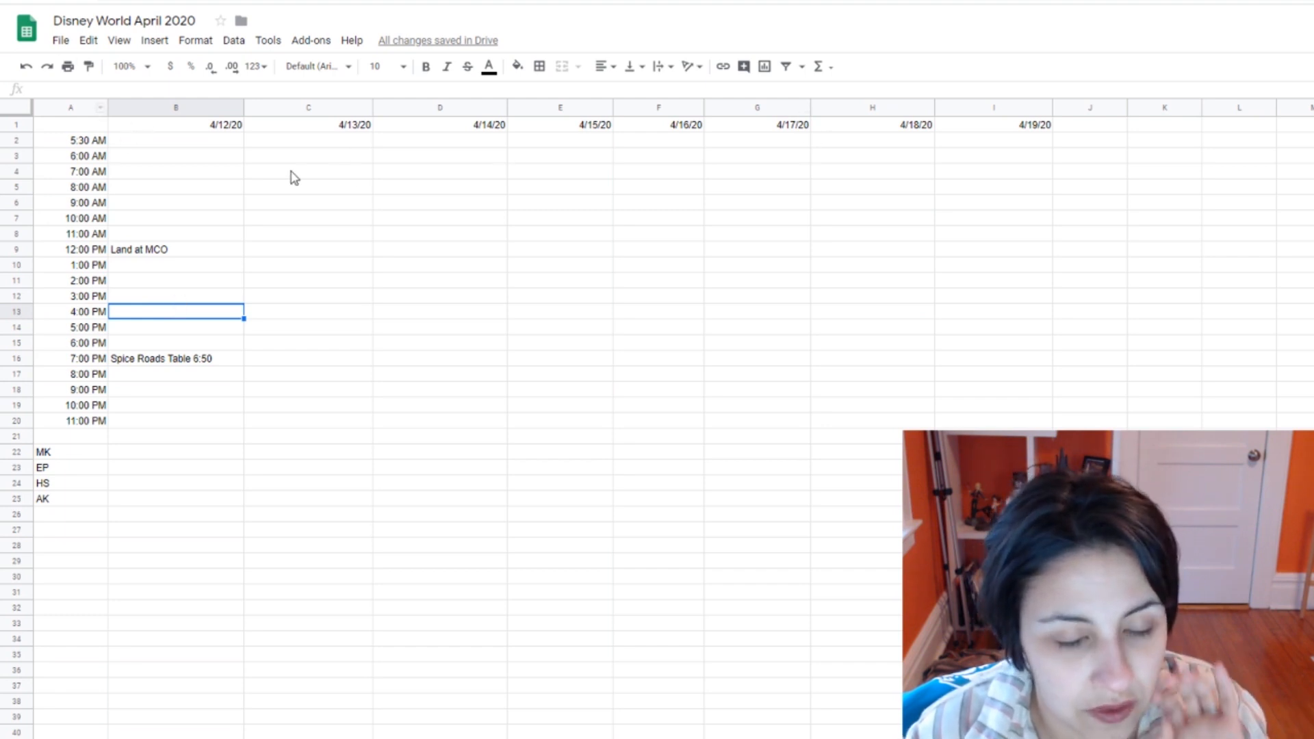
Step: Enter "Rivals Run" in the 5:30 AM cell for 4/17/20
{"action": "double_click", "coordinate": [751, 141]}
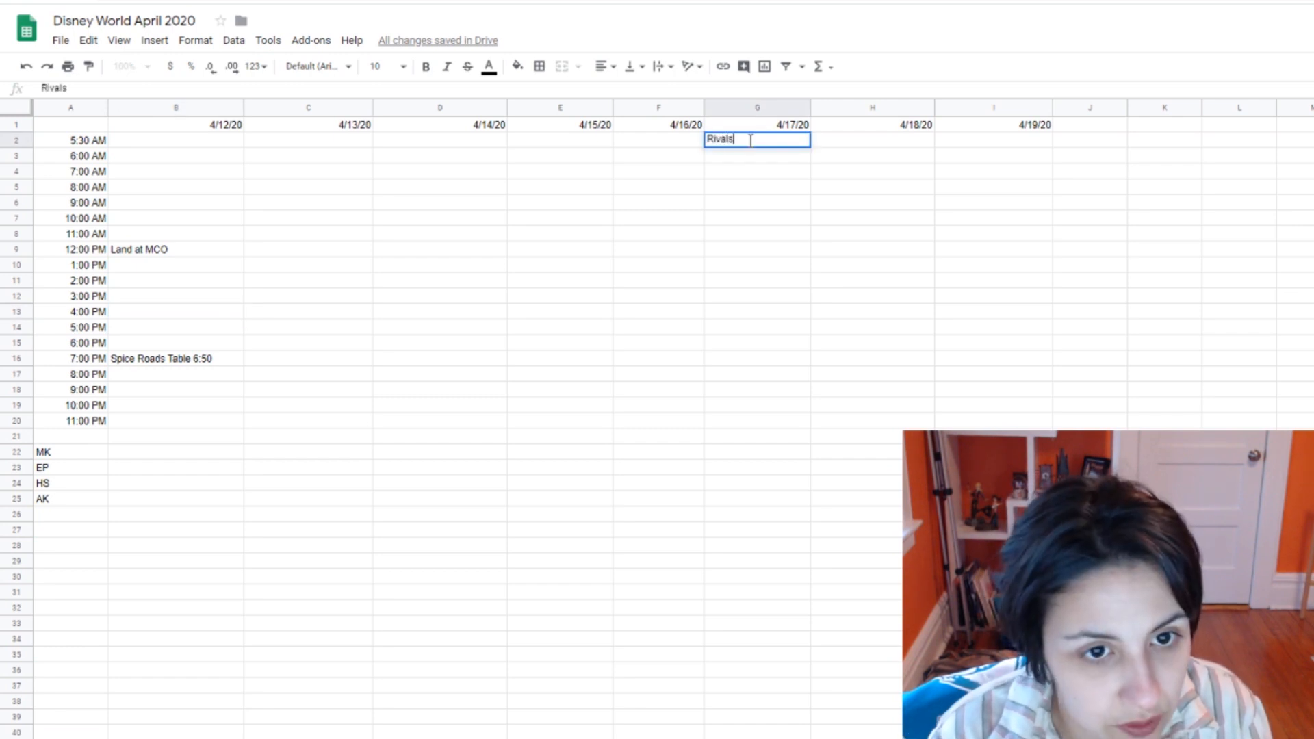
{"action": "type", "text": "Rivals Run"}
{"action": "left_click", "coordinate": [588, 248]}
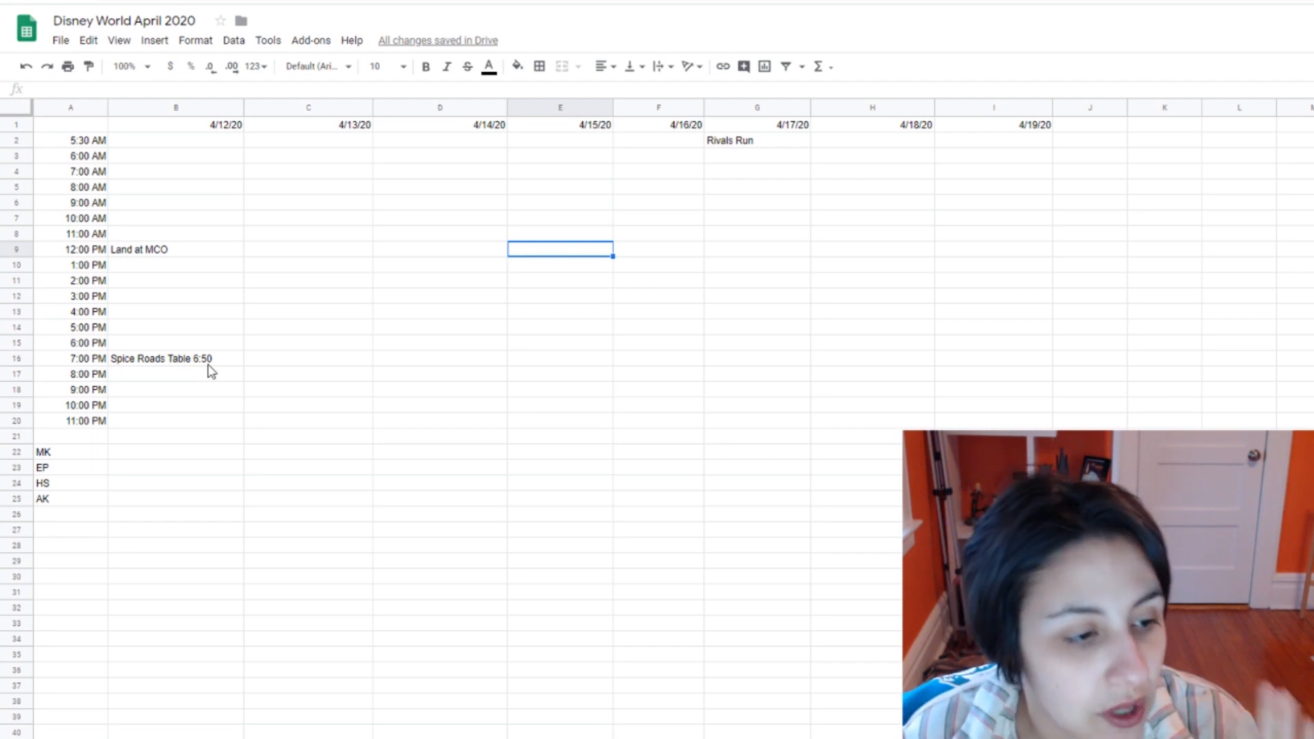
Step: Enter "Savi's Workshop 6:30" in the 6:00 PM cell for 4/13/20
{"action": "left_click", "coordinate": [201, 362]}
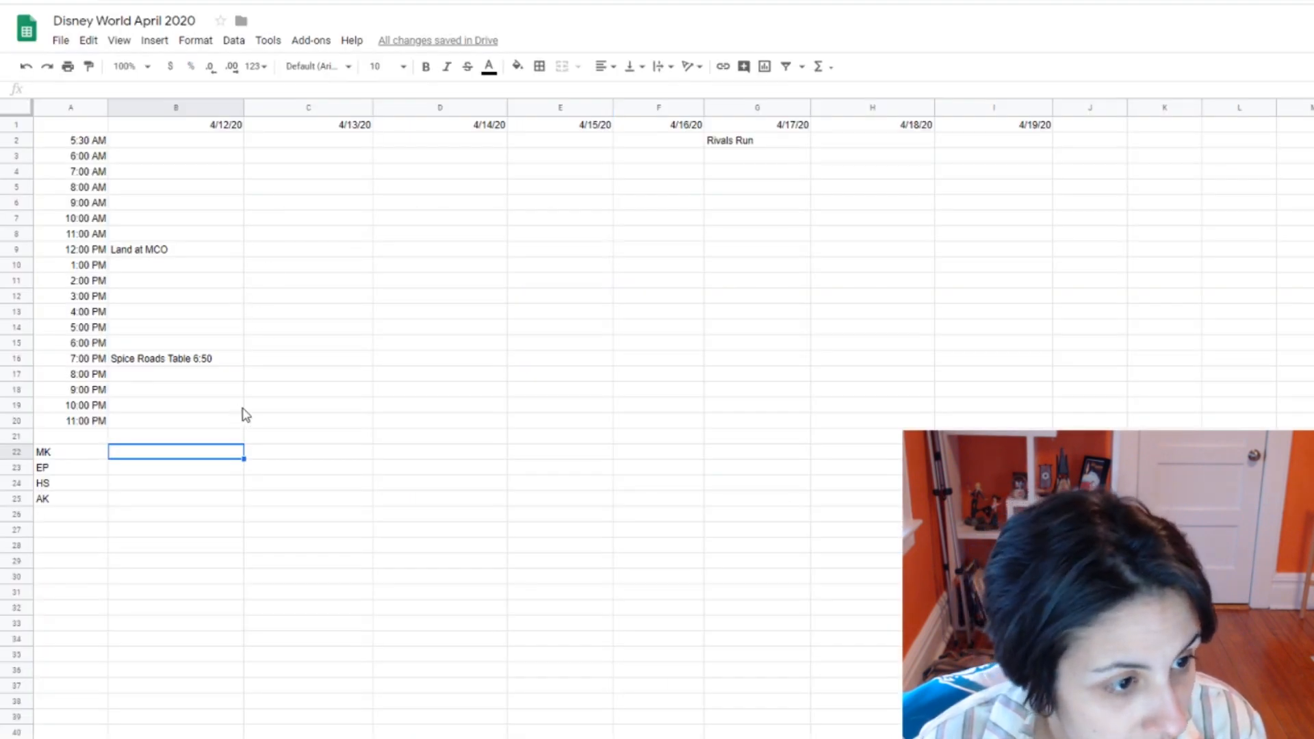
{"action": "left_click", "coordinate": [278, 346]}
{"action": "left_click", "coordinate": [278, 364]}
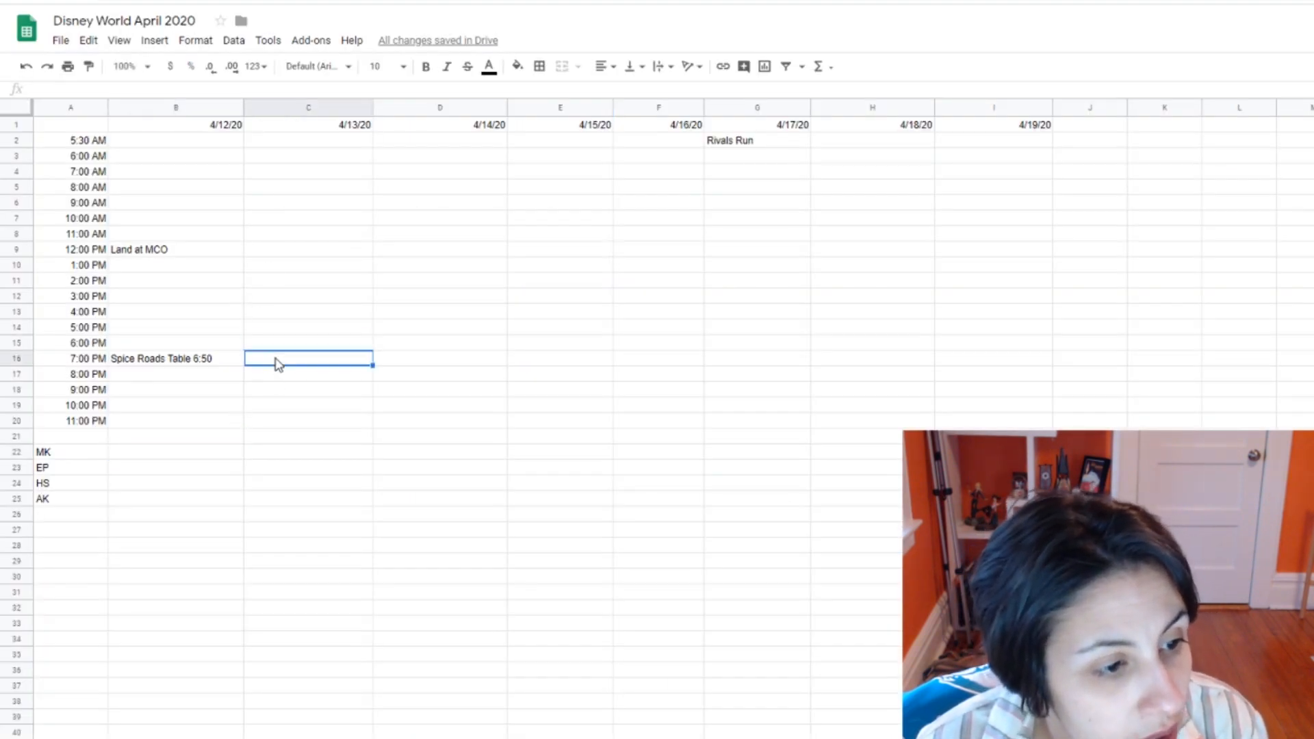
{"action": "left_click", "coordinate": [278, 345]}
{"action": "double_click", "coordinate": [280, 343]}
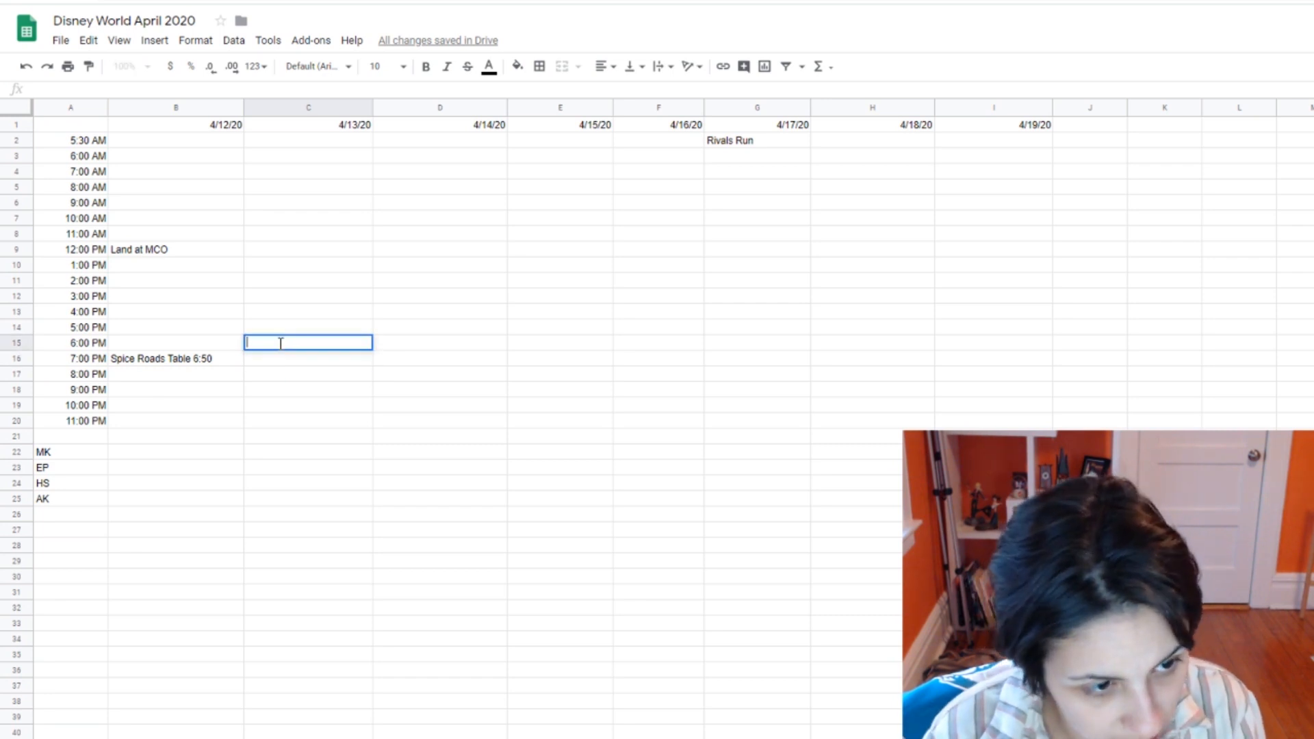
{"action": "type", "text": "Sv"}
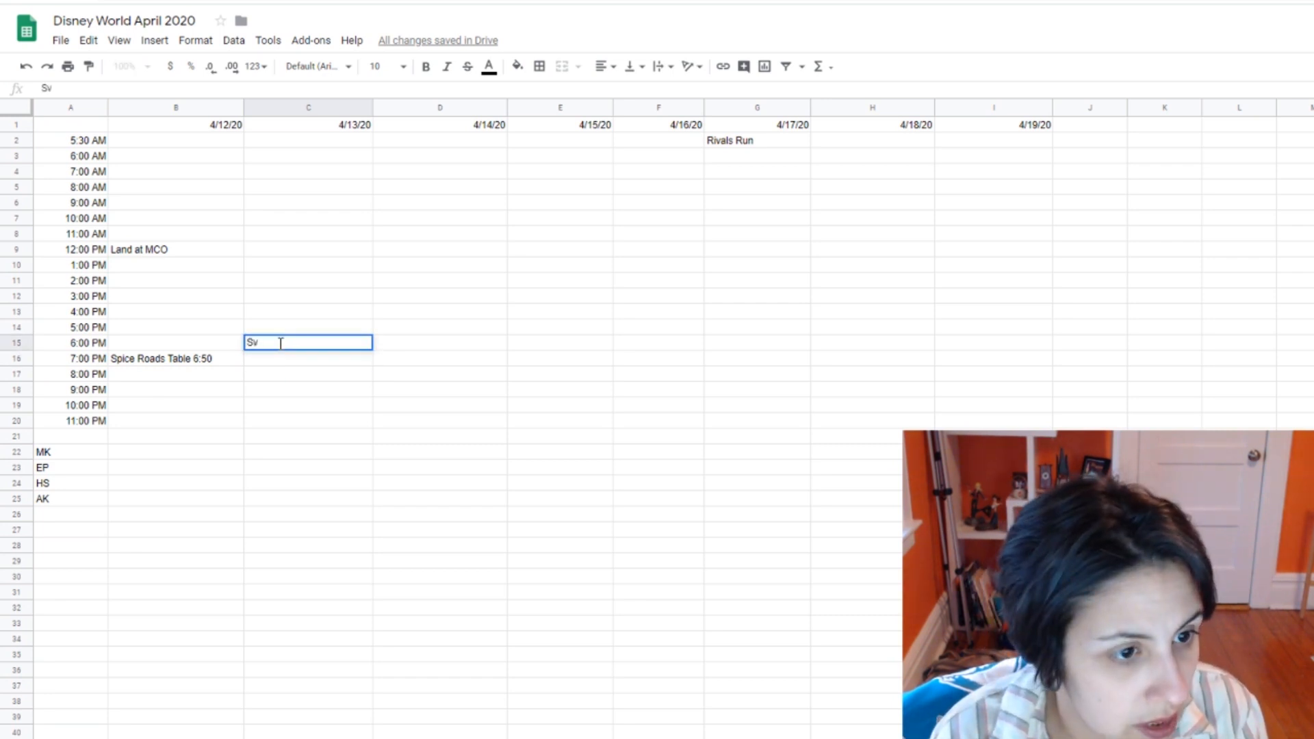
{"action": "key", "text": "BackSpace"}
{"action": "type", "text": "avi's Works"}
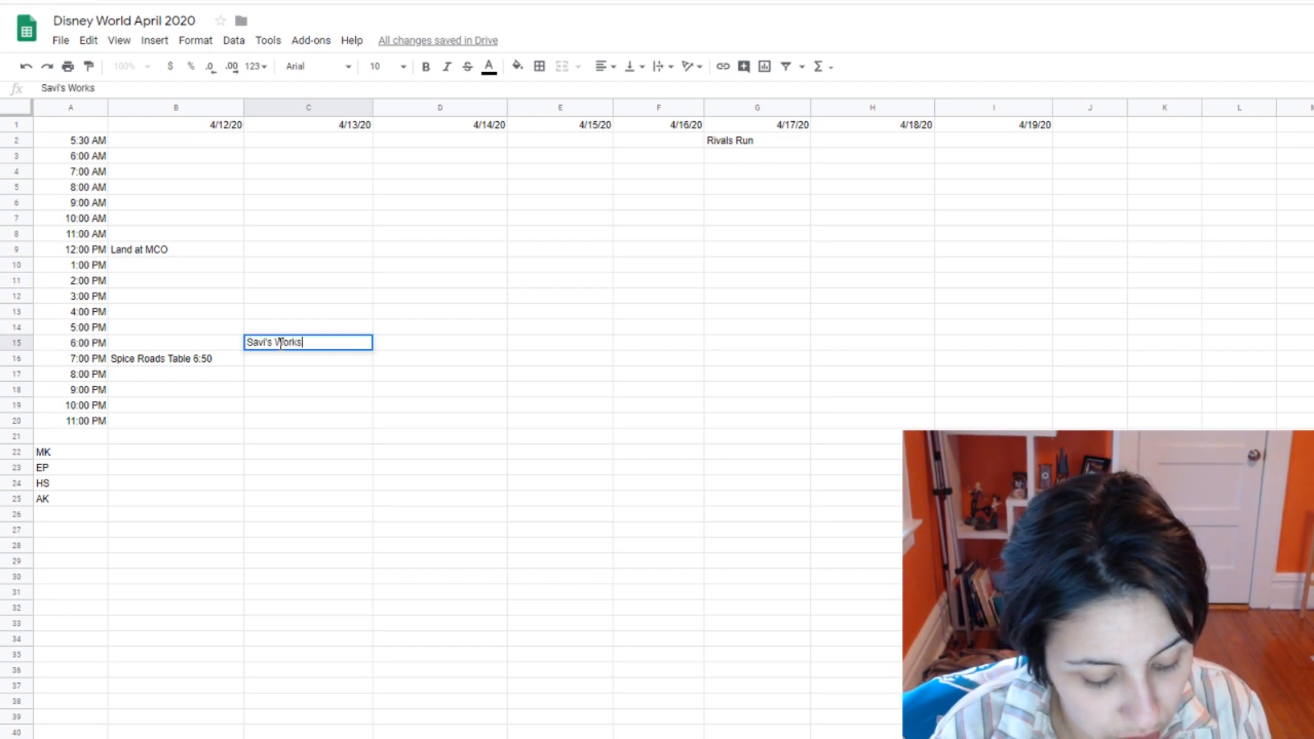
{"action": "type", "text": "hop 6:30"}
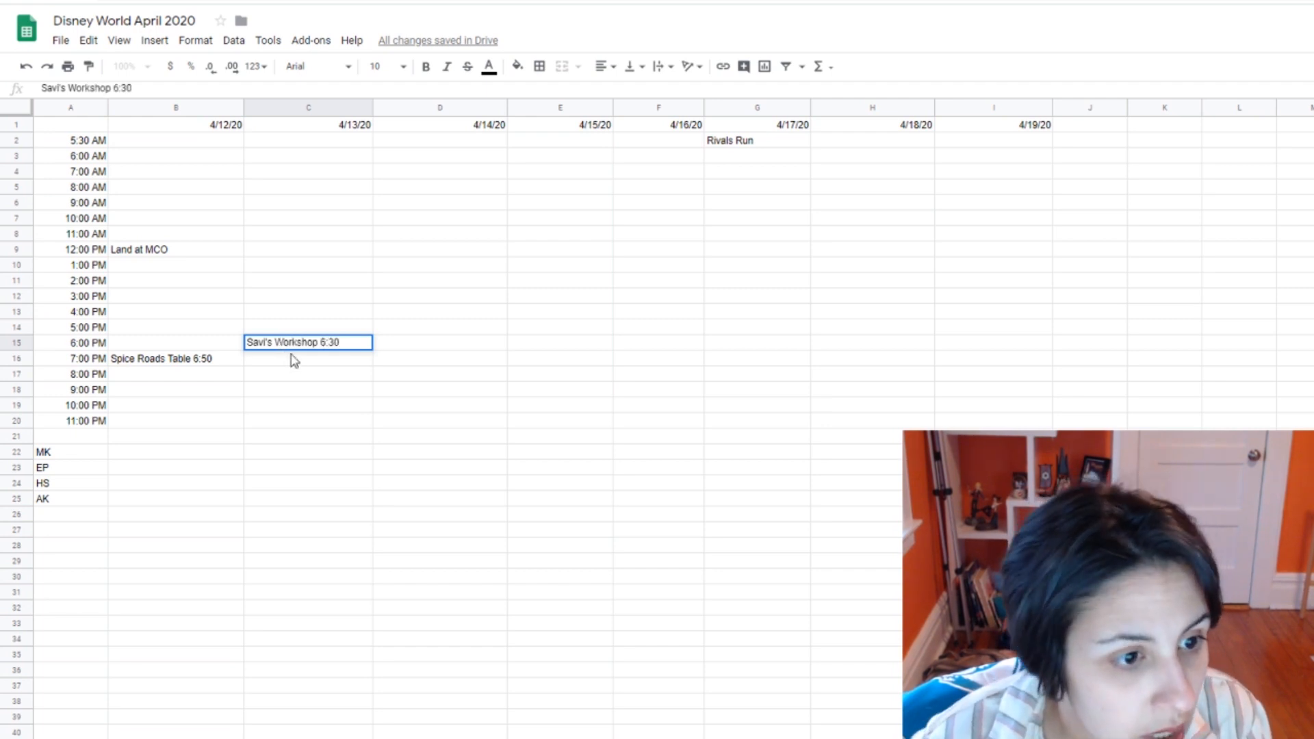
{"action": "left_click", "coordinate": [293, 359]}
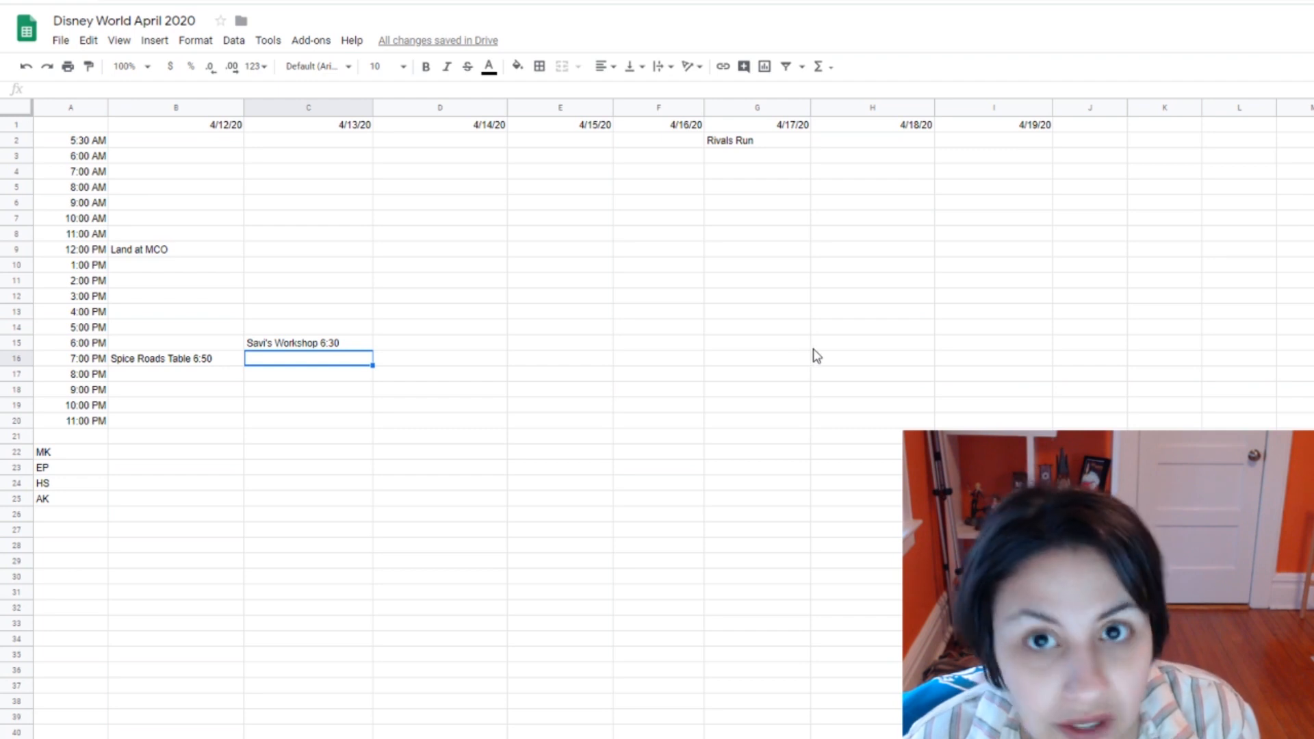
Step: Enter "Oga's Cantina" in the 8:00 PM cell for 4/13/20
{"action": "left_click", "coordinate": [275, 377]}
{"action": "double_click", "coordinate": [273, 377]}
{"action": "type", "text": "Og'a Cant"}
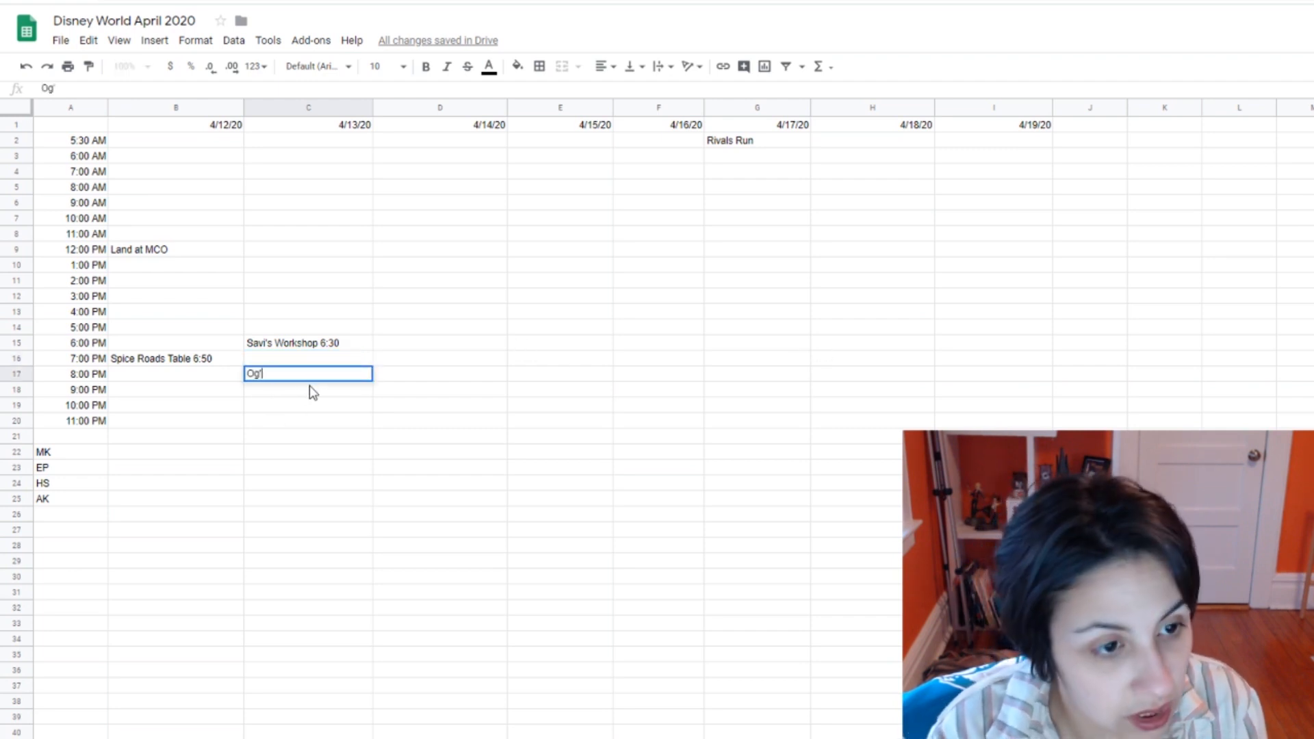
{"action": "key", "text": "BackSpace"}
{"action": "key", "text": "BackSpace"}
{"action": "key", "text": "BackSpace"}
{"action": "key", "text": "BackSpace"}
{"action": "key", "text": "BackSpace"}
{"action": "key", "text": "BackSpace"}
{"action": "key", "text": "BackSpace"}
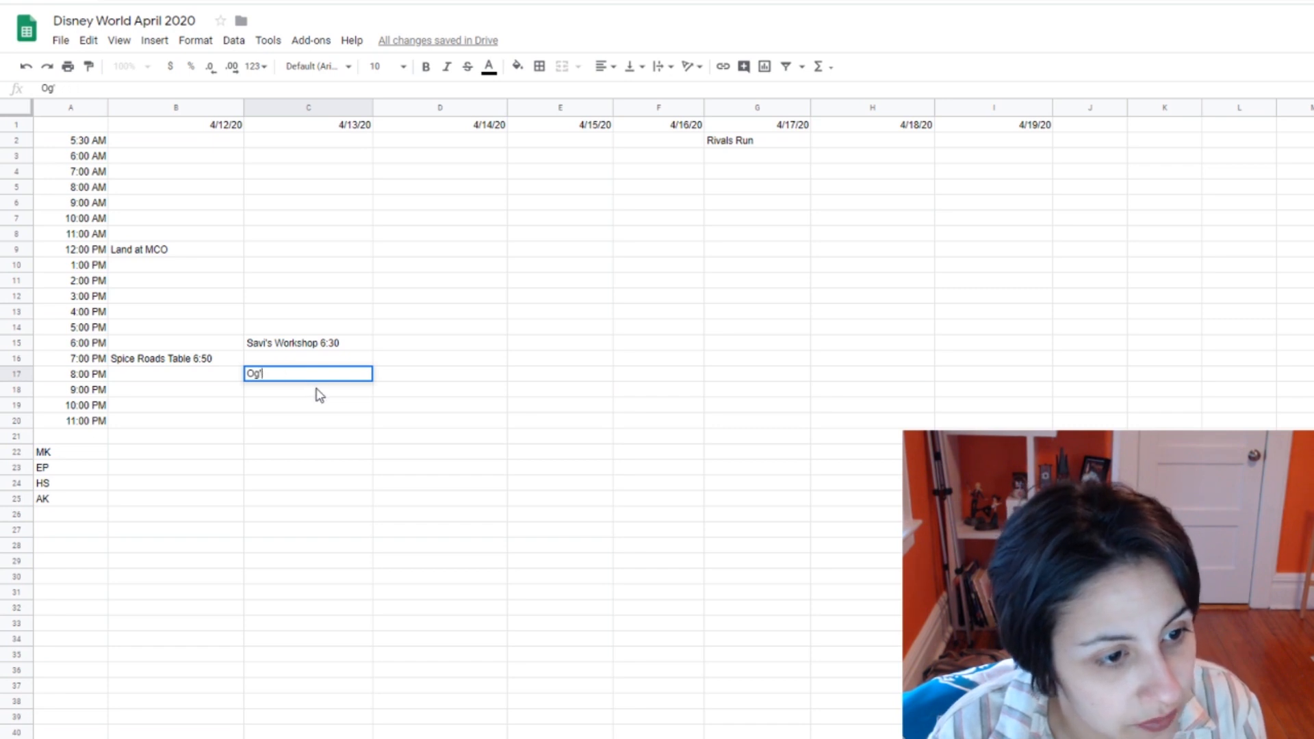
{"action": "type", "text": "a's Cant"}
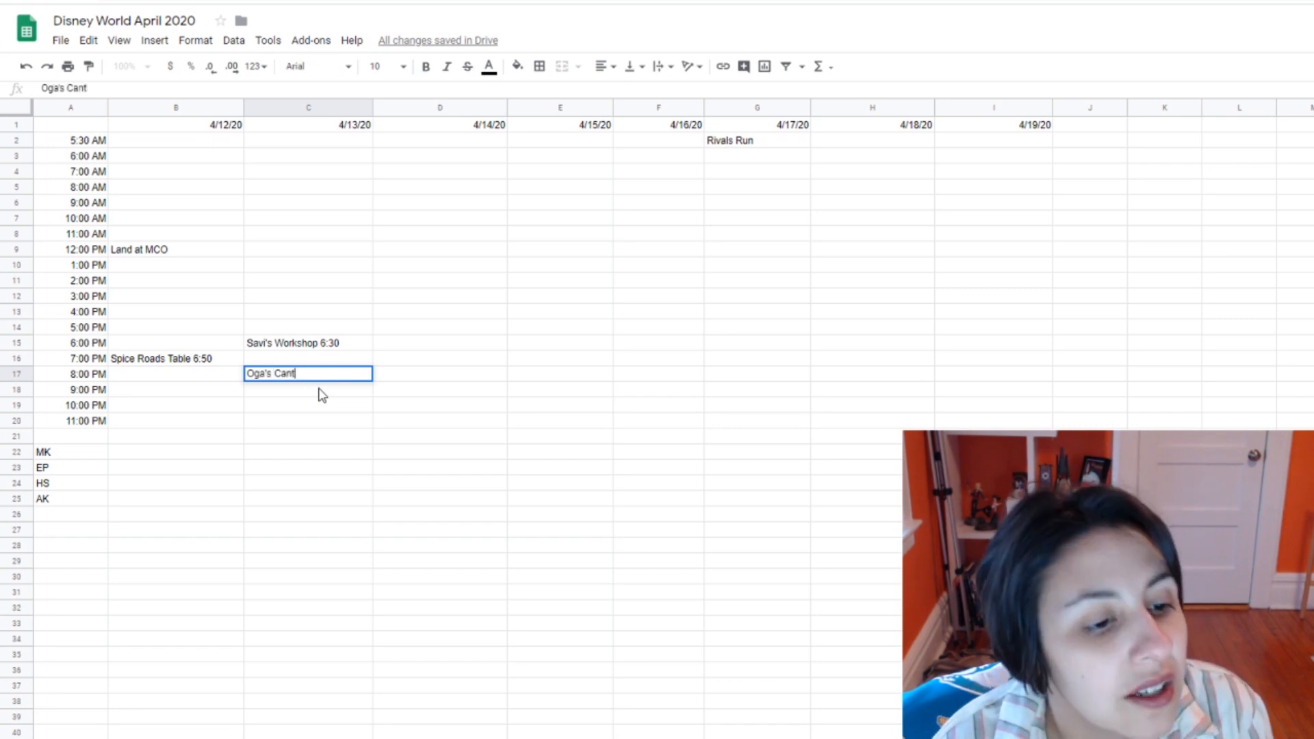
{"action": "type", "text": "ina"}
{"action": "key", "text": "Return"}
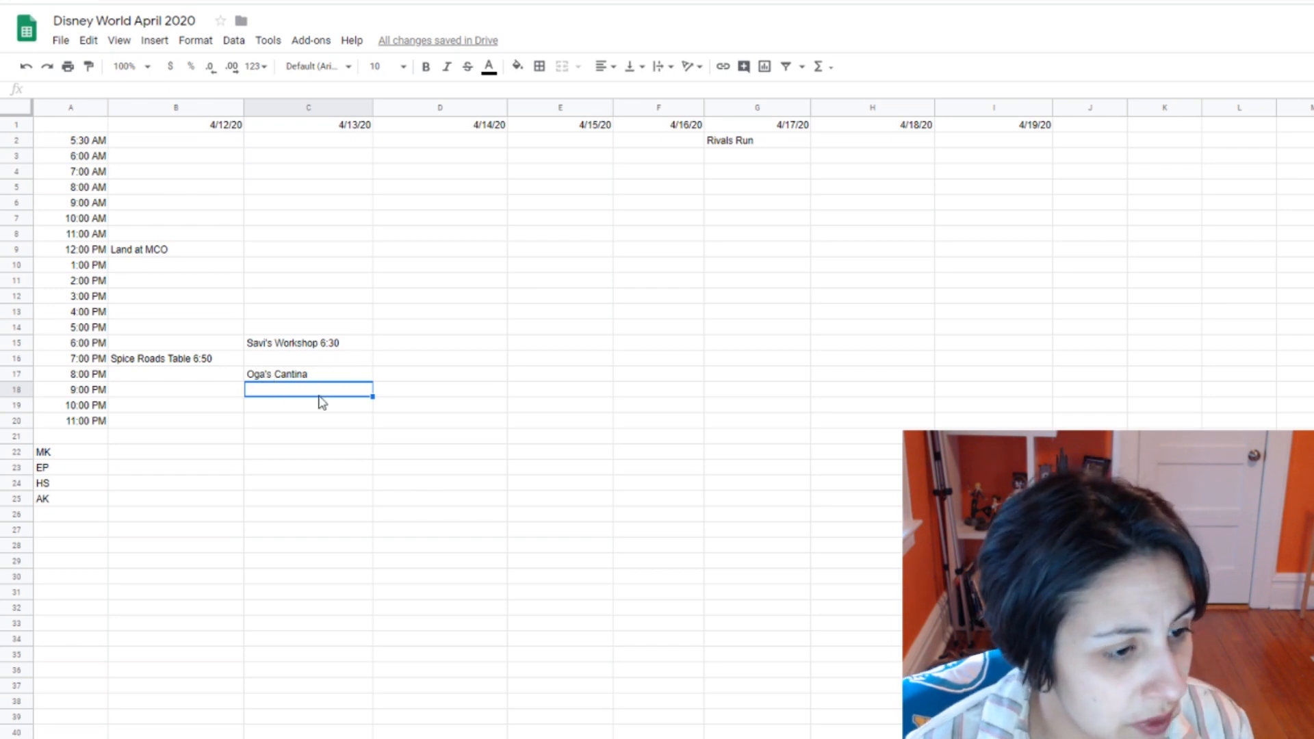
Step: Enter "9:10 Navi River Journey" in the 9:00 AM cell for 4/15/20
{"action": "type", "text": "Riv"}
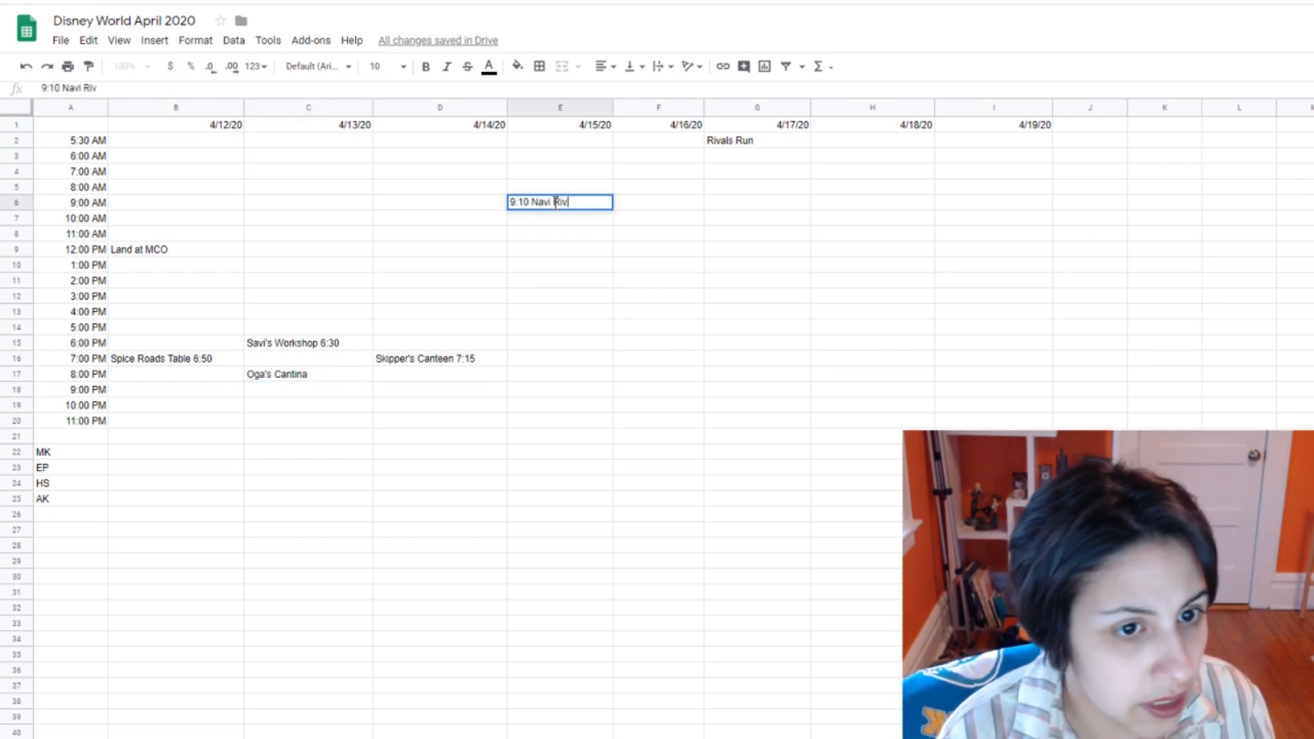
{"action": "type", "text": "er Jouney"}
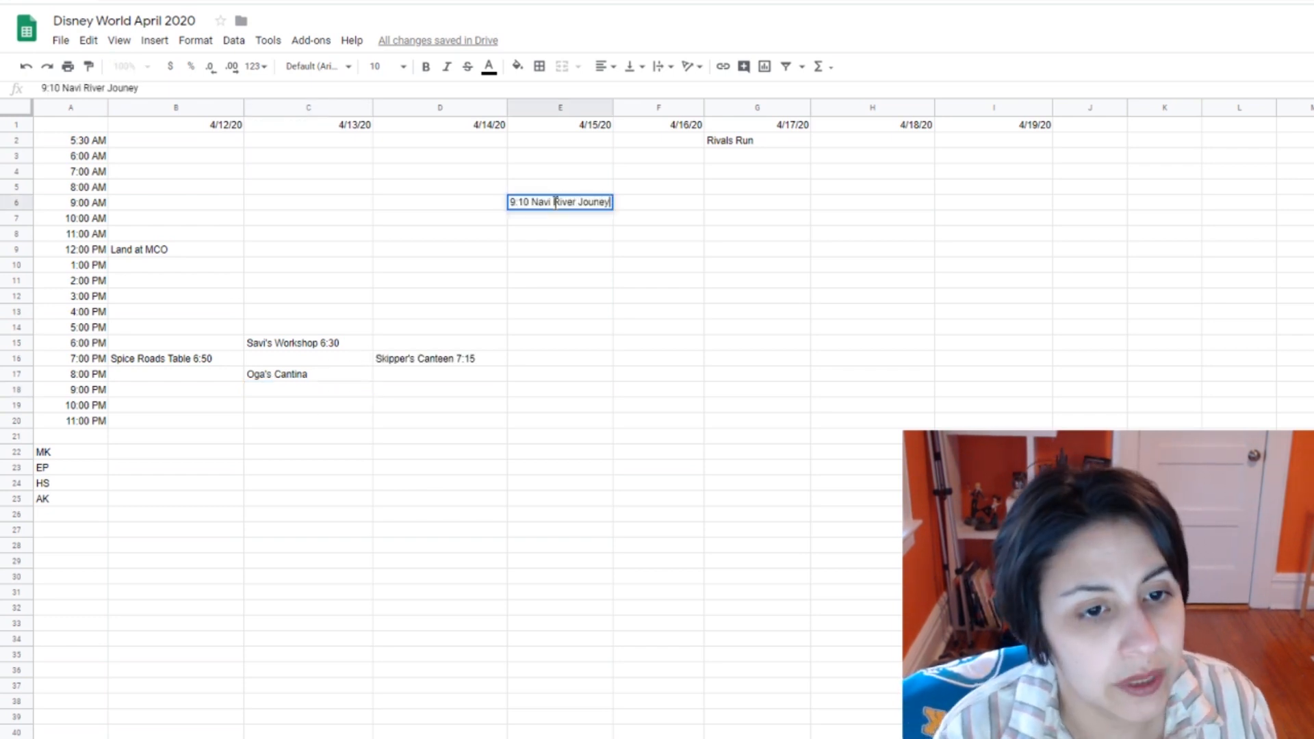
{"action": "key", "text": "BackSpace"}
{"action": "key", "text": "BackSpace"}
{"action": "key", "text": "BackSpace"}
{"action": "type", "text": "rney"}
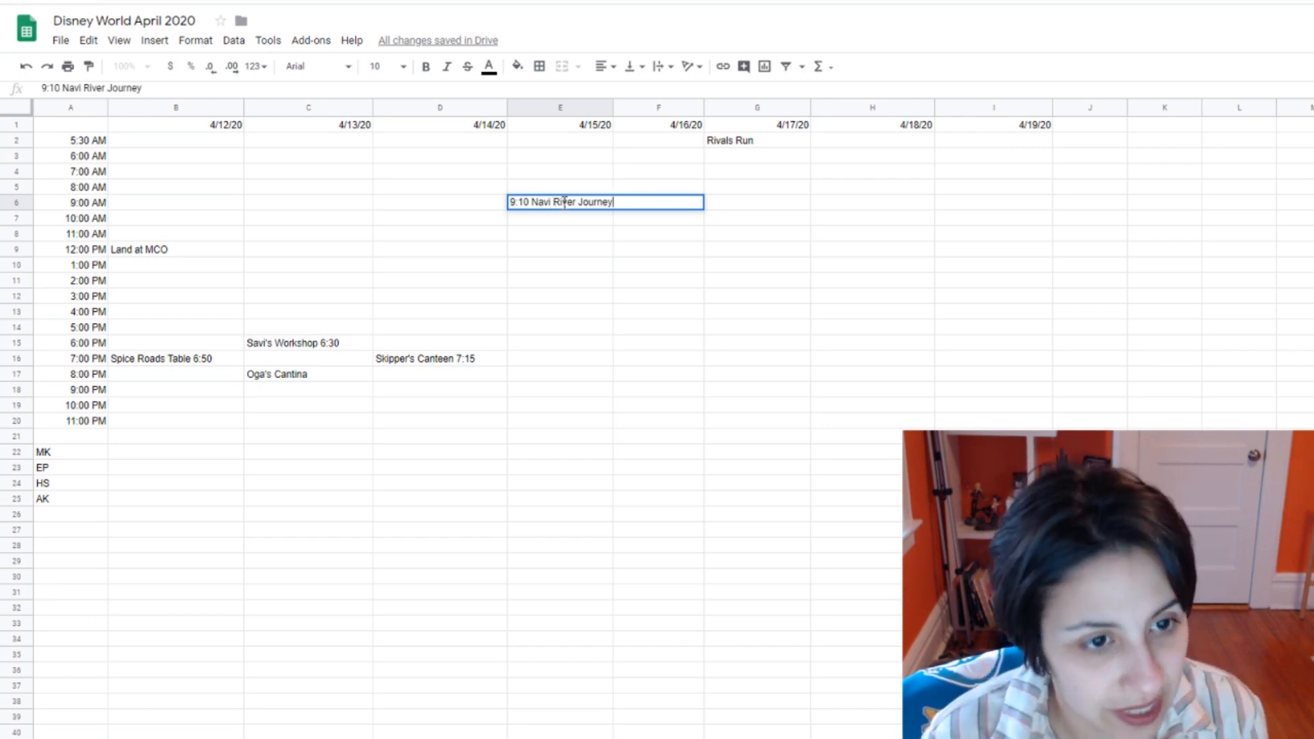
{"action": "left_click", "coordinate": [552, 219]}
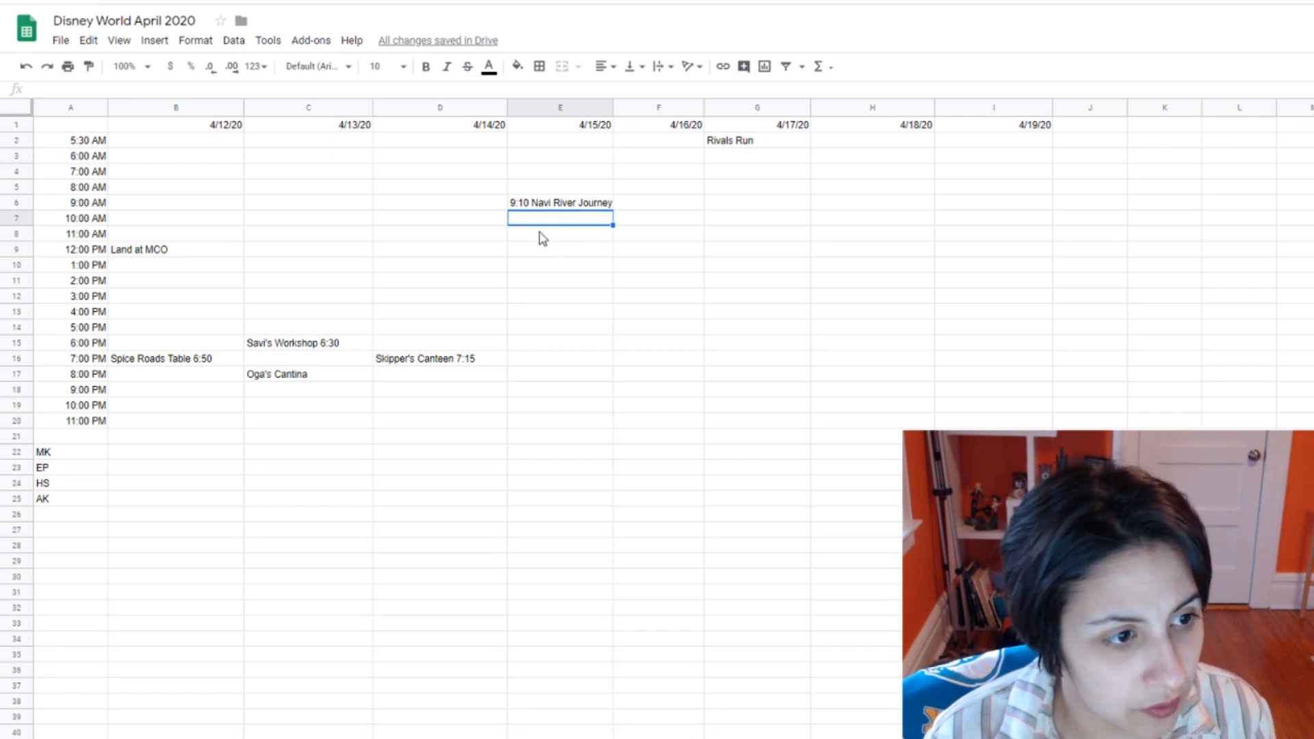
Step: For 4/15/20, enter "10:45 Dinosaur" in the 11:00 AM cell and "11:55 Everest" in the 12:00 PM cell
{"action": "double_click", "coordinate": [540, 234]}
{"action": "type", "text": "10:45"}
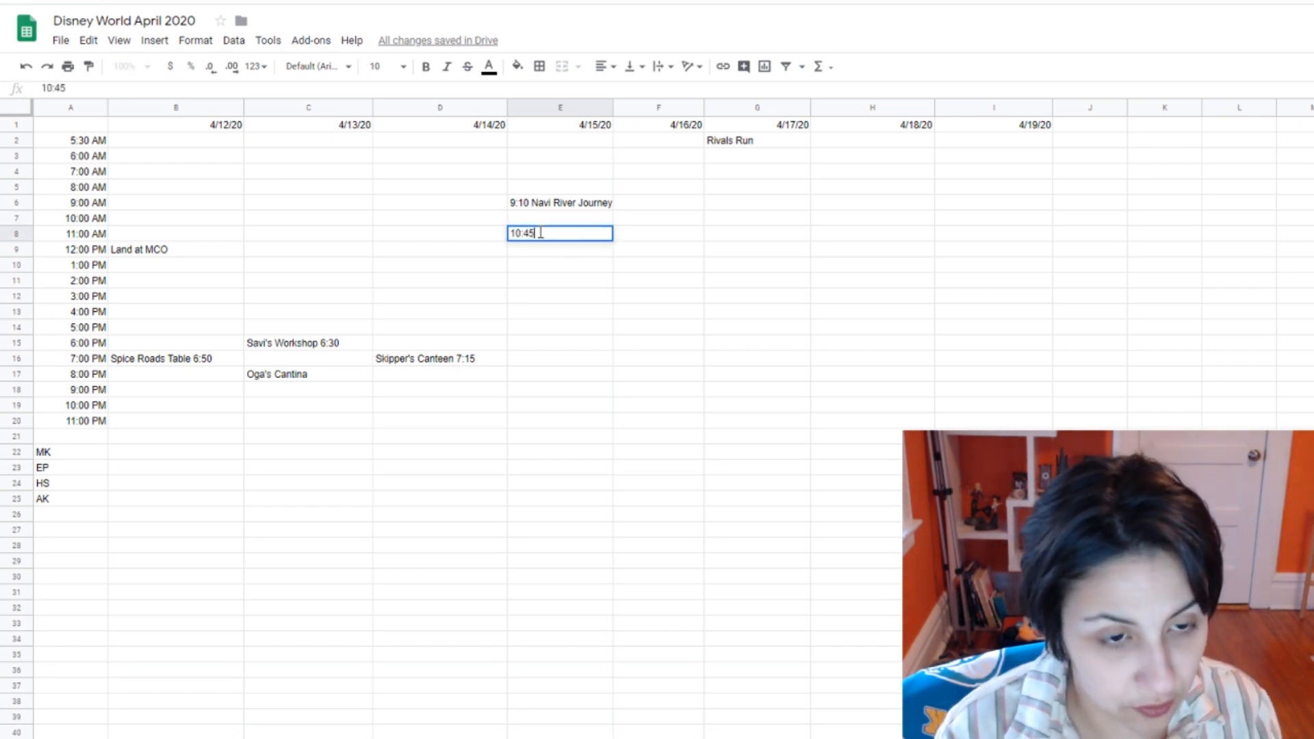
{"action": "type", "text": " Dinosaur"}
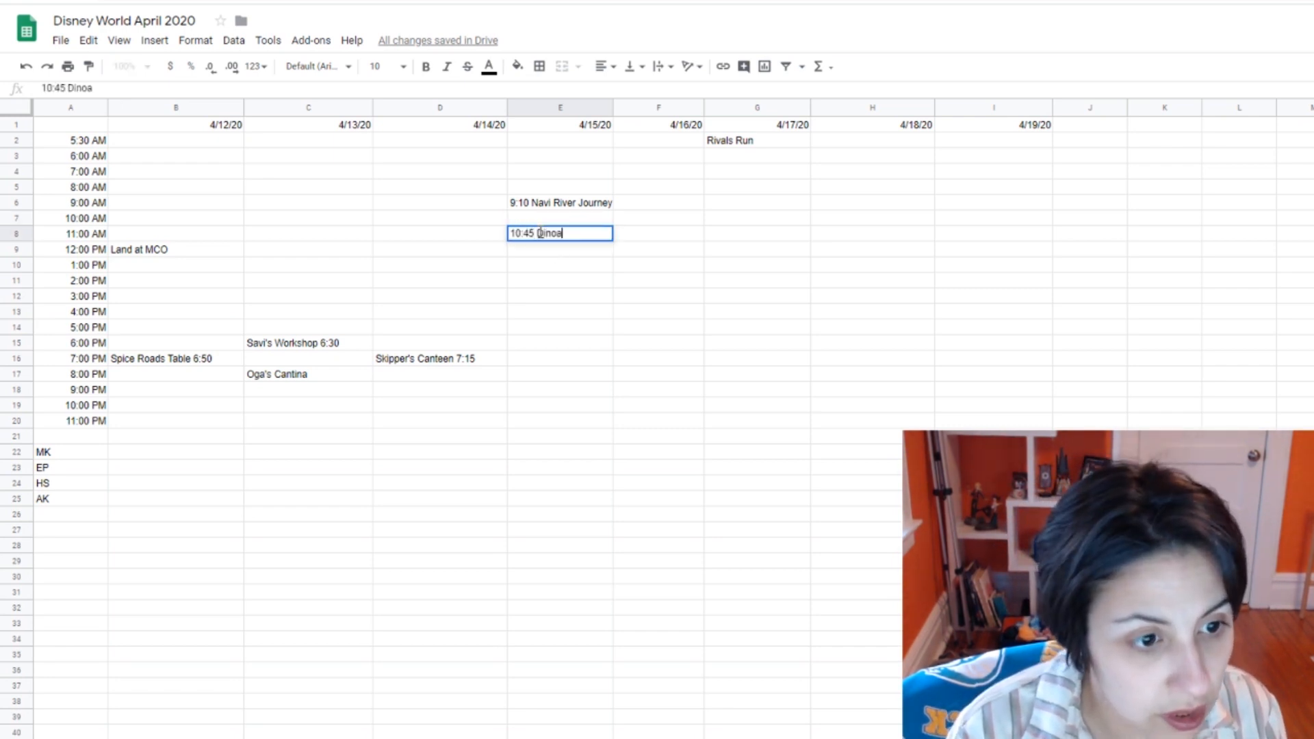
{"action": "left_click", "coordinate": [543, 281]}
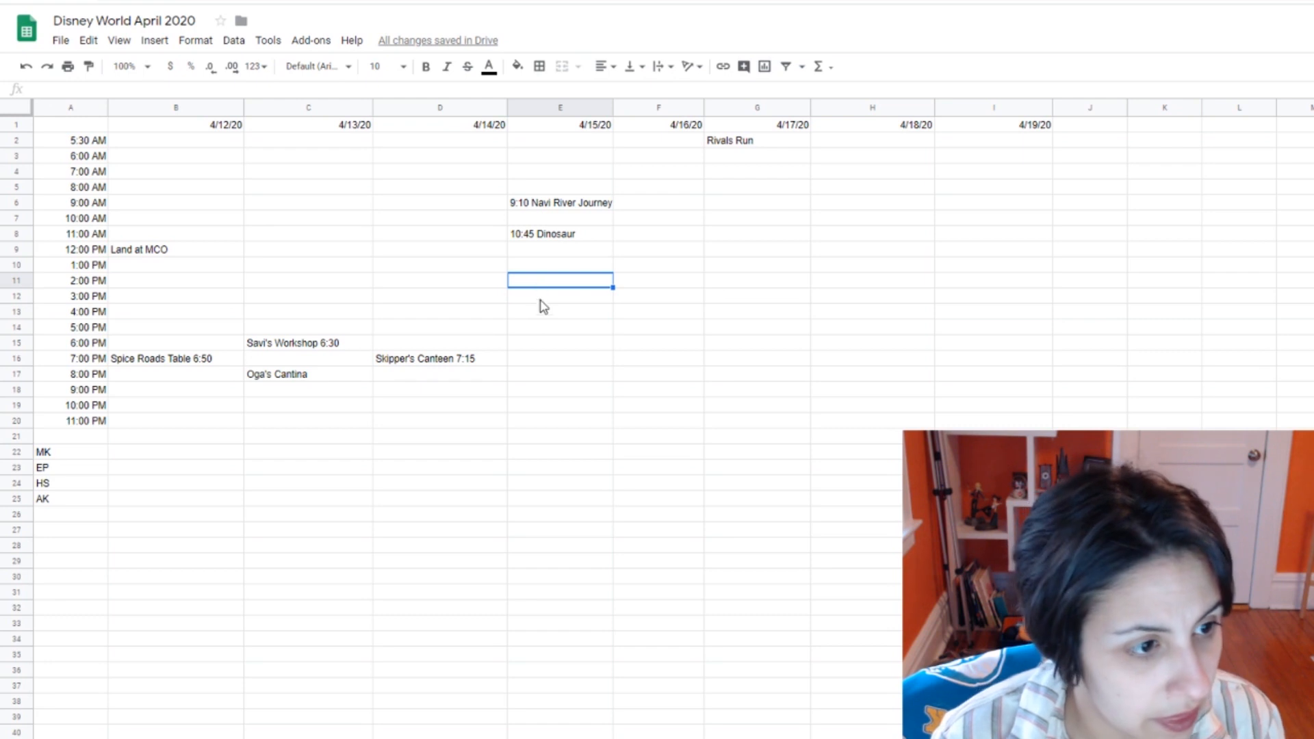
{"action": "double_click", "coordinate": [549, 250]}
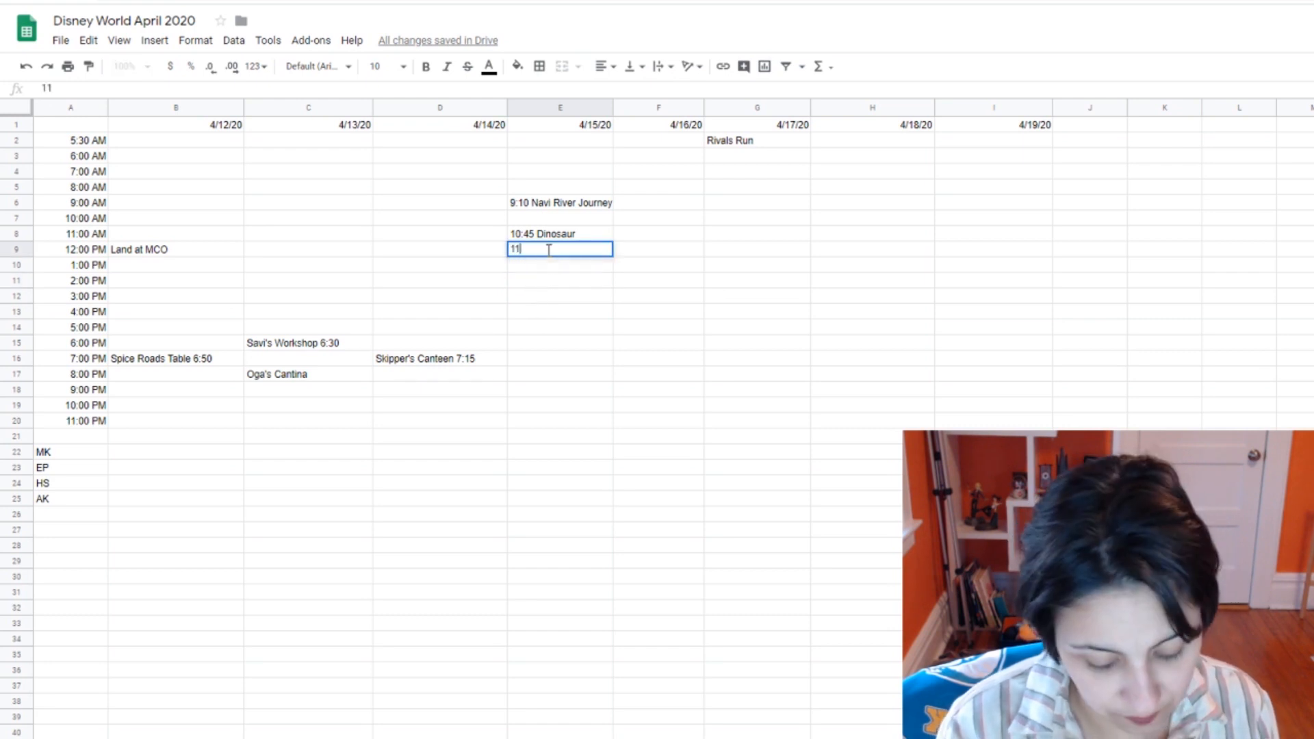
{"action": "type", "text": "11:55 Everest"}
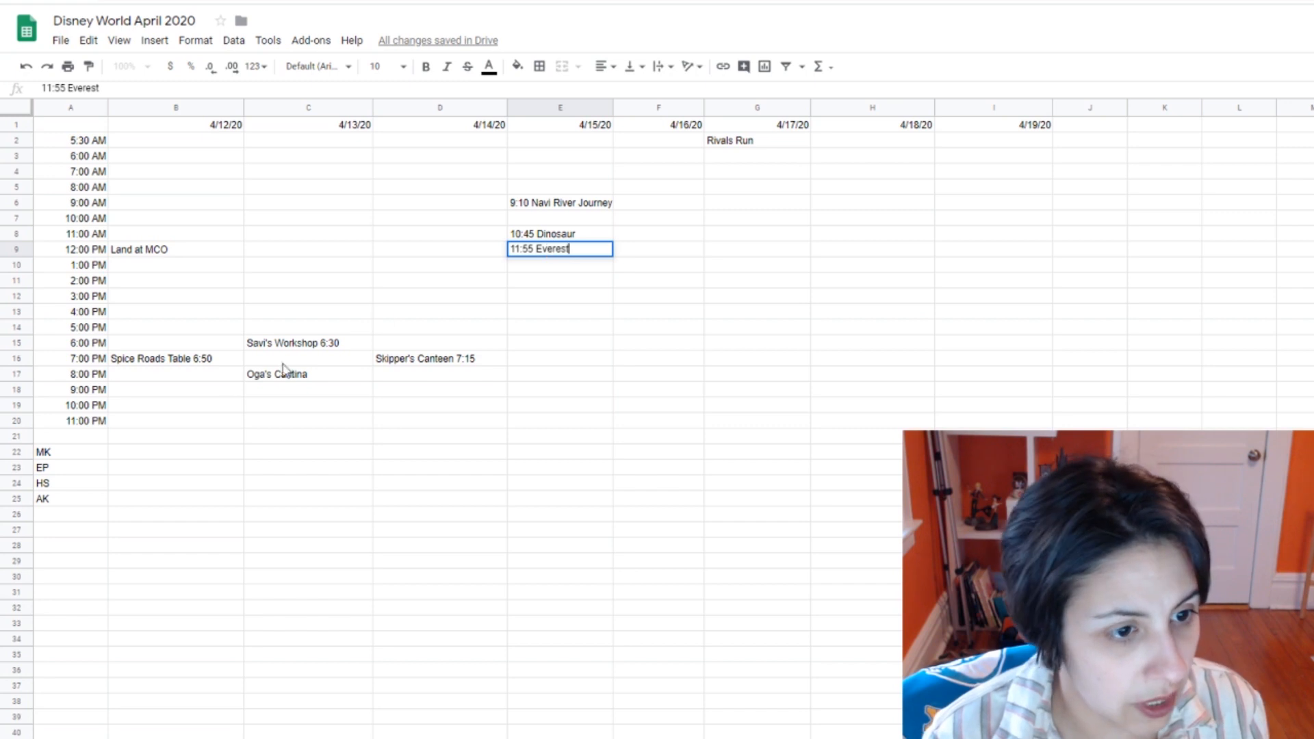
Step: Move the time to the front of the 4/13/20 Savi's Workshop entry so it reads "6:30 Savi's Workshop"
{"action": "left_click", "coordinate": [324, 345]}
{"action": "double_click", "coordinate": [325, 345]}
{"action": "double_click", "coordinate": [335, 342]}
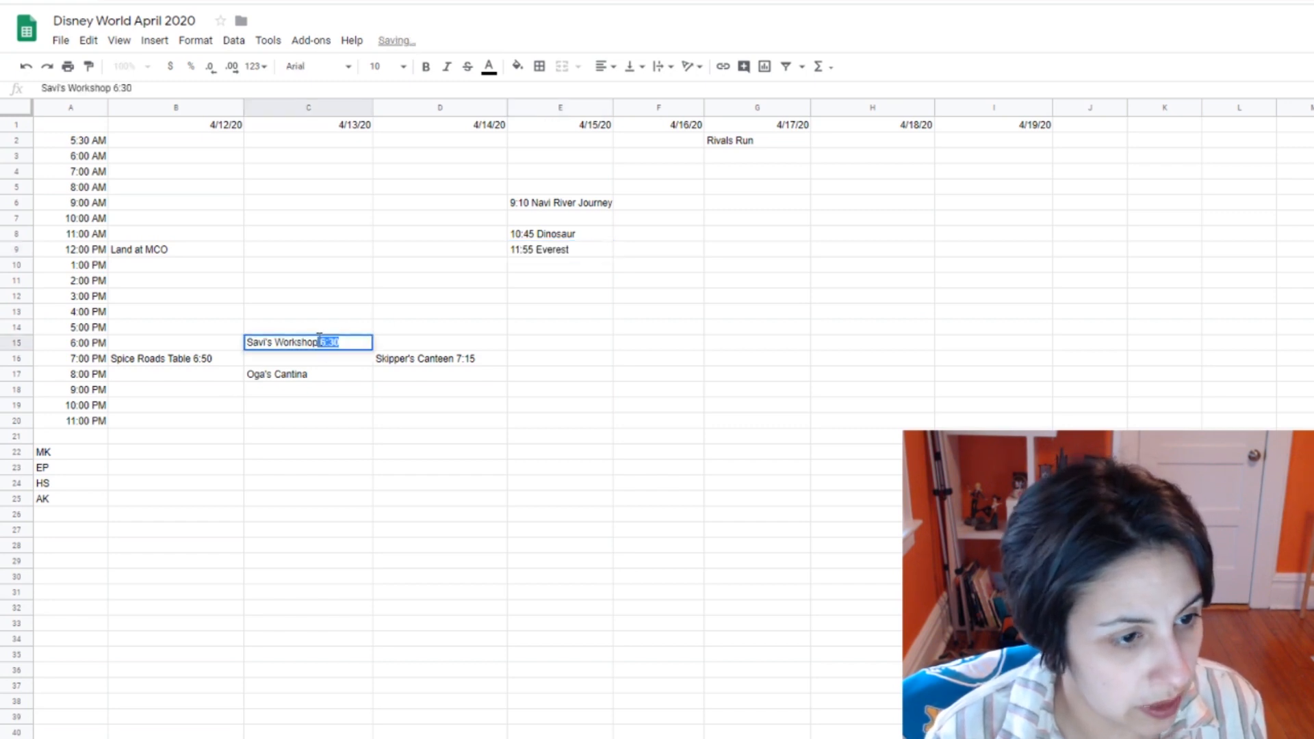
{"action": "left_click", "coordinate": [248, 344]}
{"action": "key", "text": "ctrl+b"}
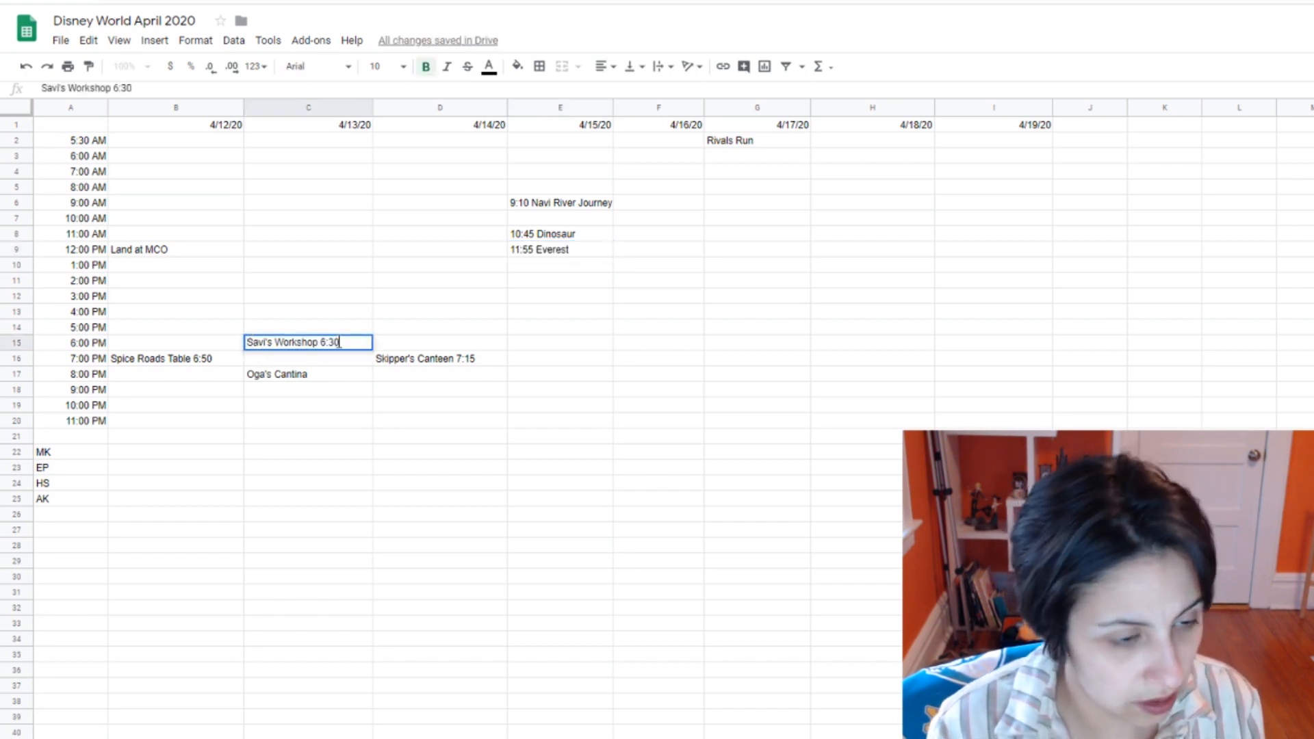
{"action": "type", "text": "6:30"}
{"action": "key", "text": "BackSpace"}
{"action": "key", "text": "BackSpace"}
{"action": "key", "text": "BackSpace"}
{"action": "key", "text": "BackSpace"}
{"action": "key", "text": "BackSpace"}
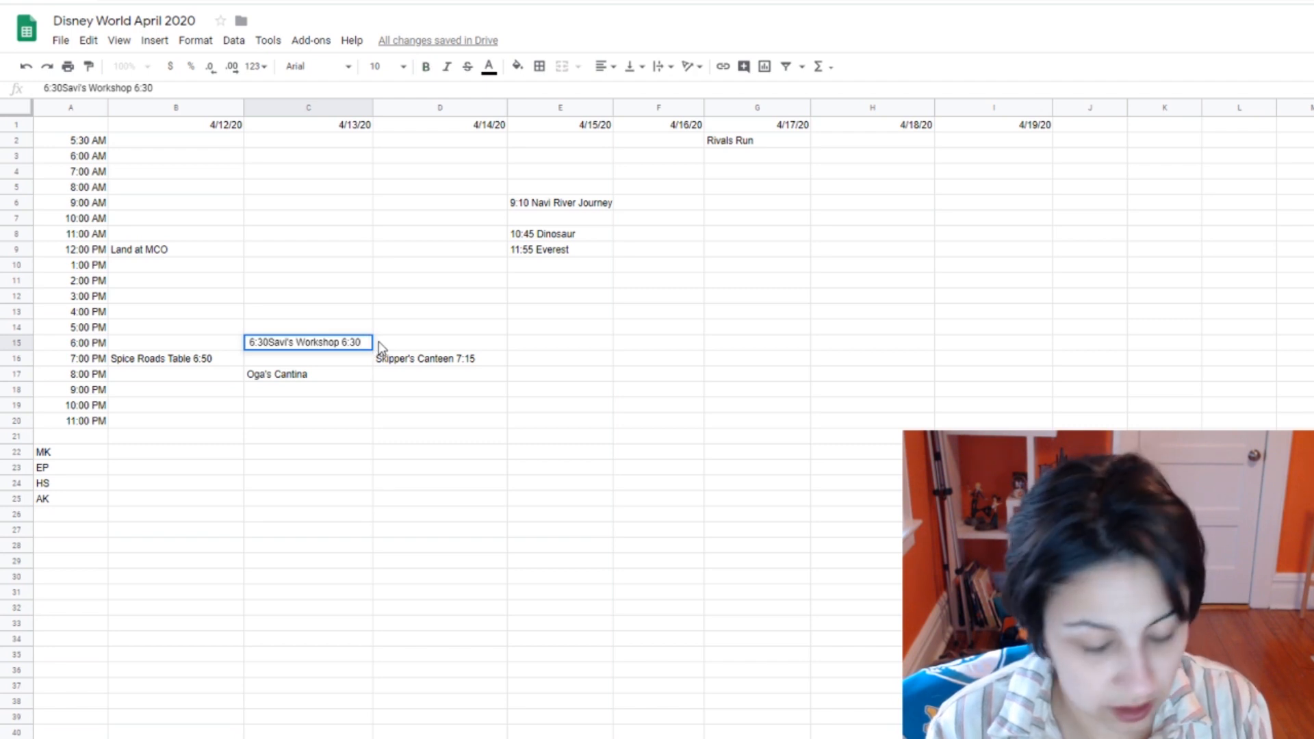
{"action": "left_click", "coordinate": [270, 342]}
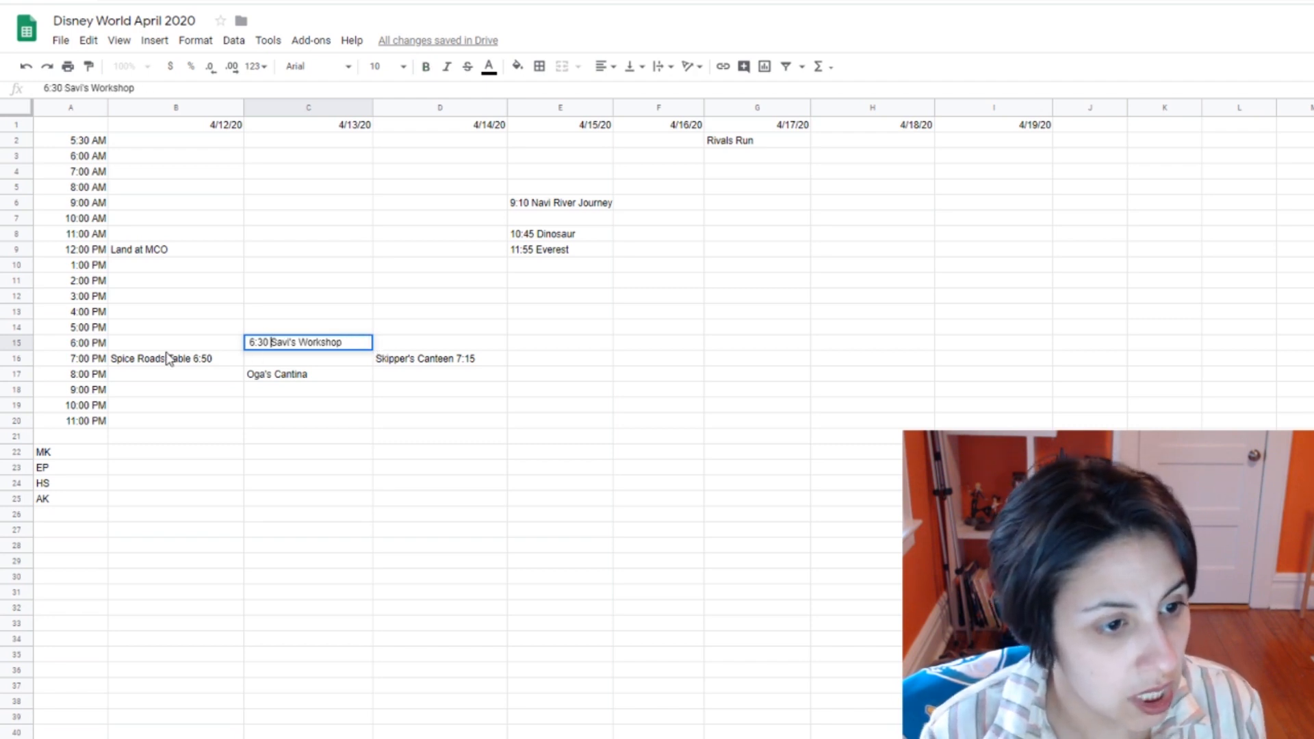
Step: Reorder the 4/12/20 dinner entry to read "6:50 Spice Roads Table"
{"action": "left_click", "coordinate": [198, 363]}
{"action": "double_click", "coordinate": [225, 357]}
{"action": "left_click_drag", "start_coordinate": [225, 357], "coordinate": [110, 357]}
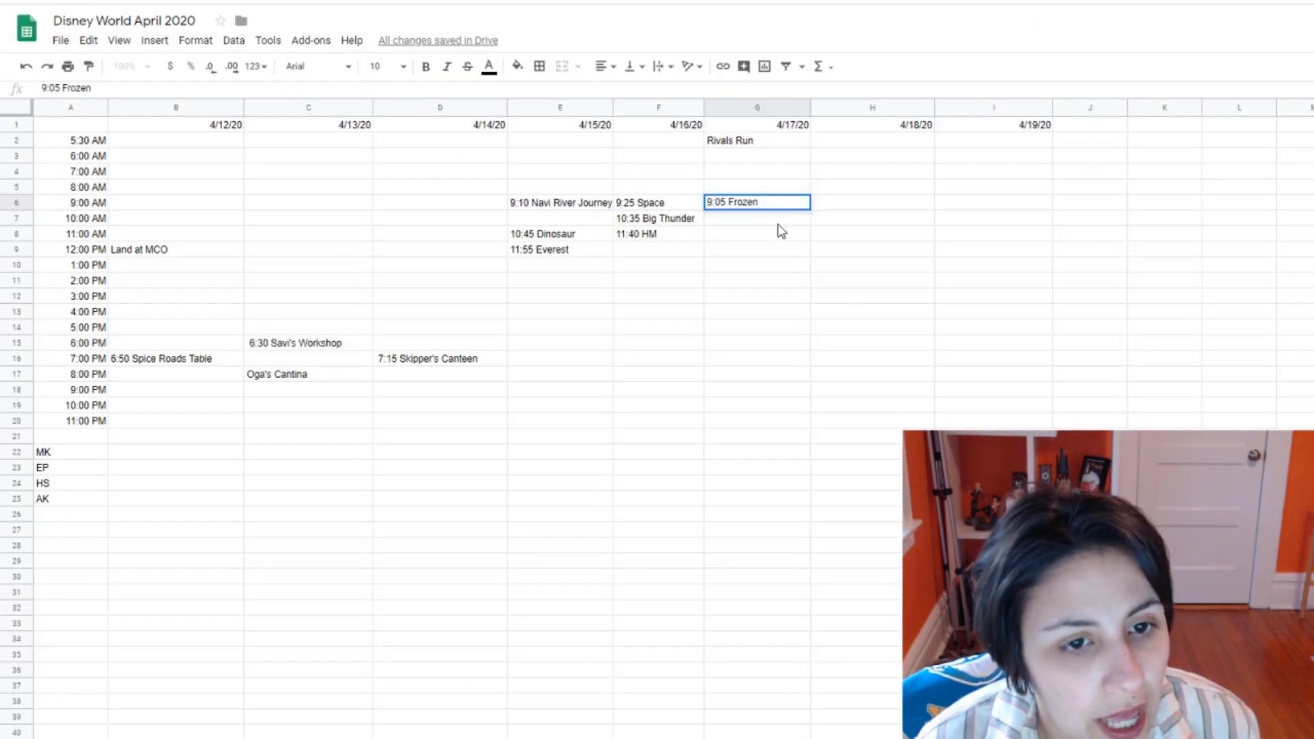
Step: Enter "10:10 SE" in the 10:00 AM cell for 4/17/20, checking the booked plans in the online daily itinerary
{"action": "double_click", "coordinate": [778, 218]}
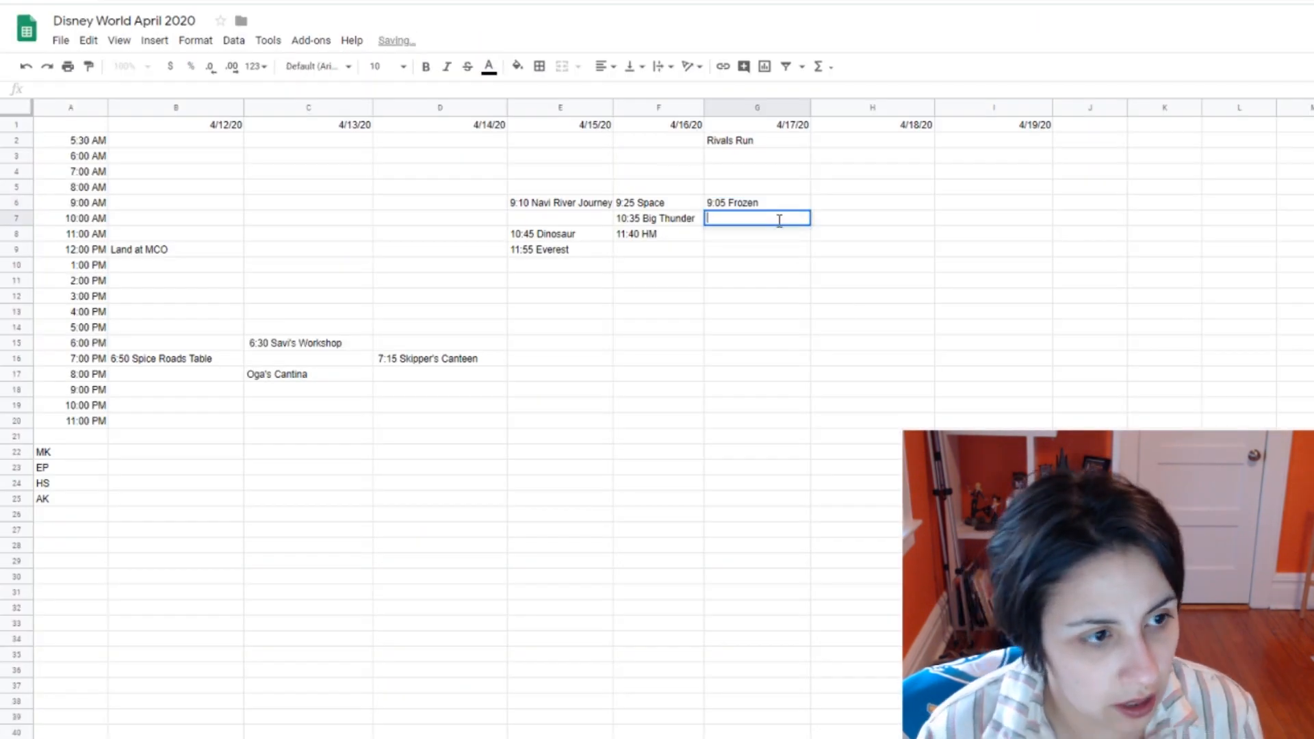
{"action": "type", "text": "20:1"}
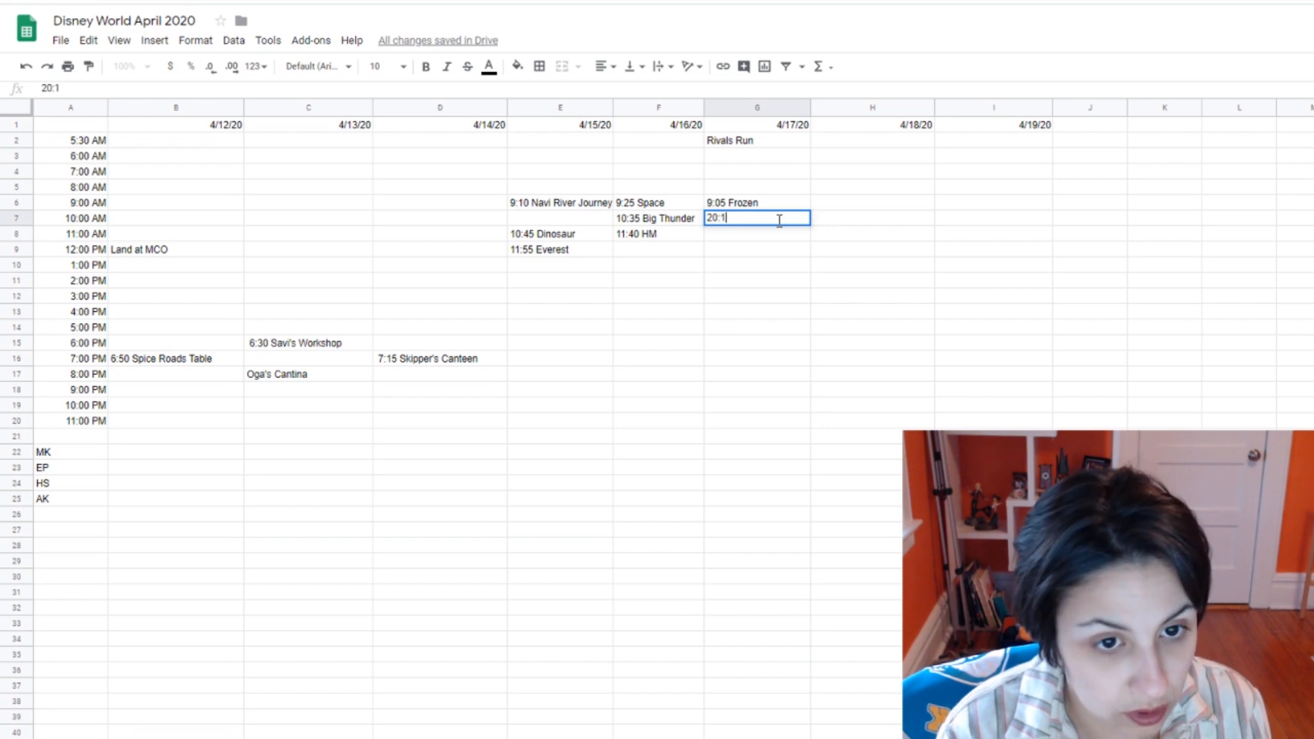
{"action": "key", "text": "BackSpace"}
{"action": "key", "text": "BackSpace"}
{"action": "type", "text": "10"}
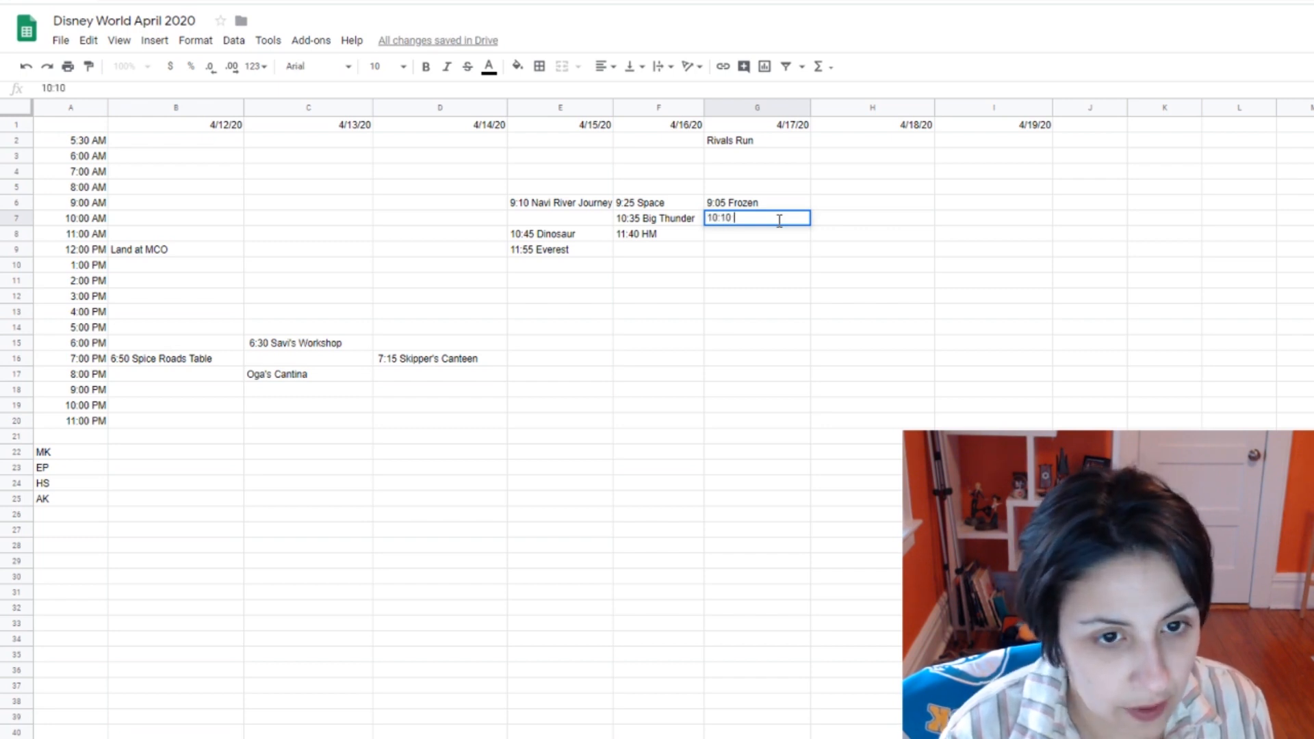
{"action": "type", "text": ":10 Spacesh"}
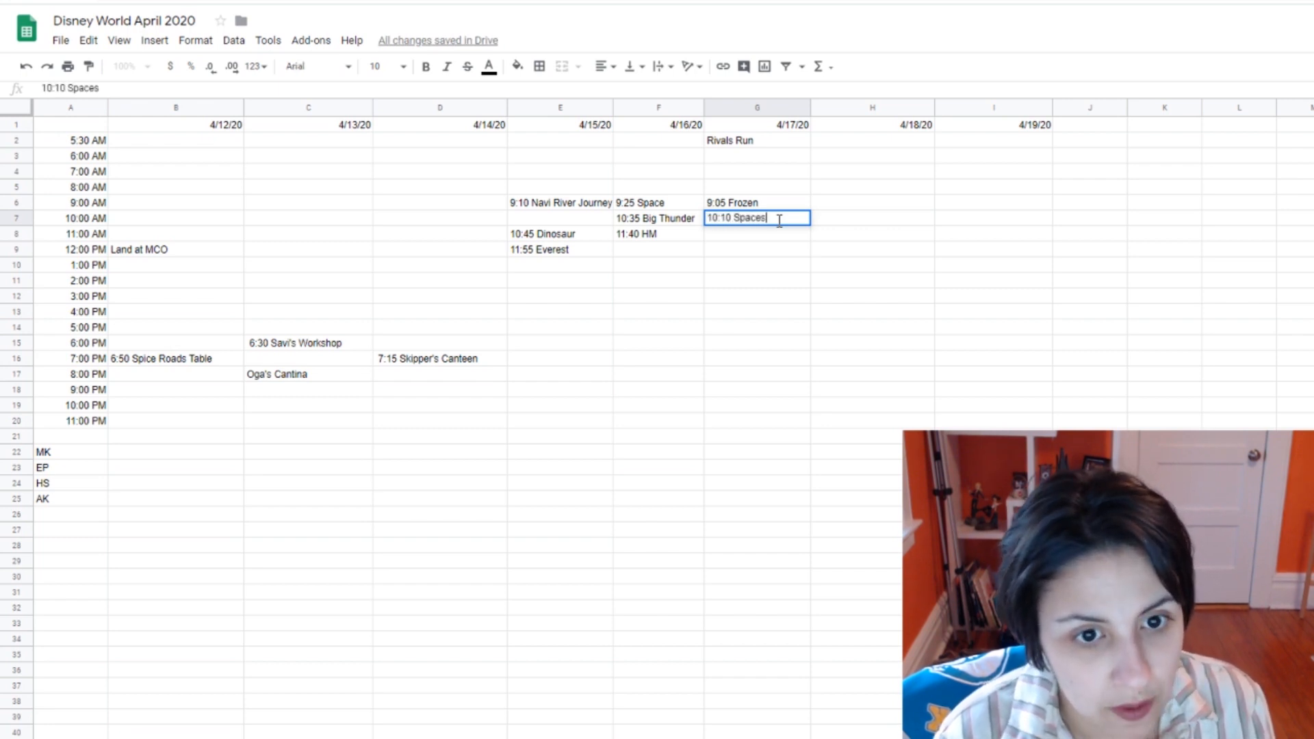
{"action": "key", "text": "BackSpace"}
{"action": "key", "text": "BackSpace"}
{"action": "key", "text": "BackSpace"}
{"action": "key", "text": "BackSpace"}
{"action": "key", "text": "BackSpace"}
{"action": "key", "text": "BackSpace"}
{"action": "key", "text": "BackSpace"}
{"action": "type", "text": "SE"}
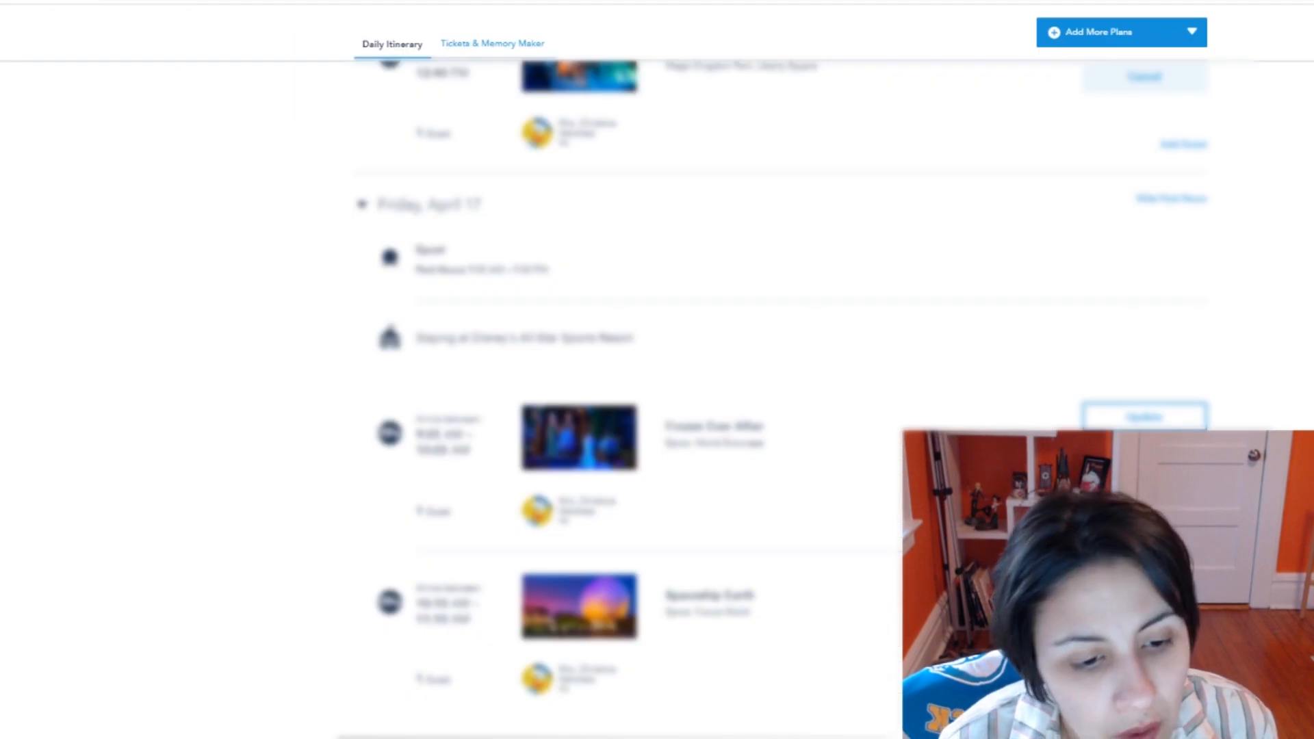
{"action": "scroll", "coordinate": [375, 287], "scroll_direction": "down", "scroll_amount": 3}
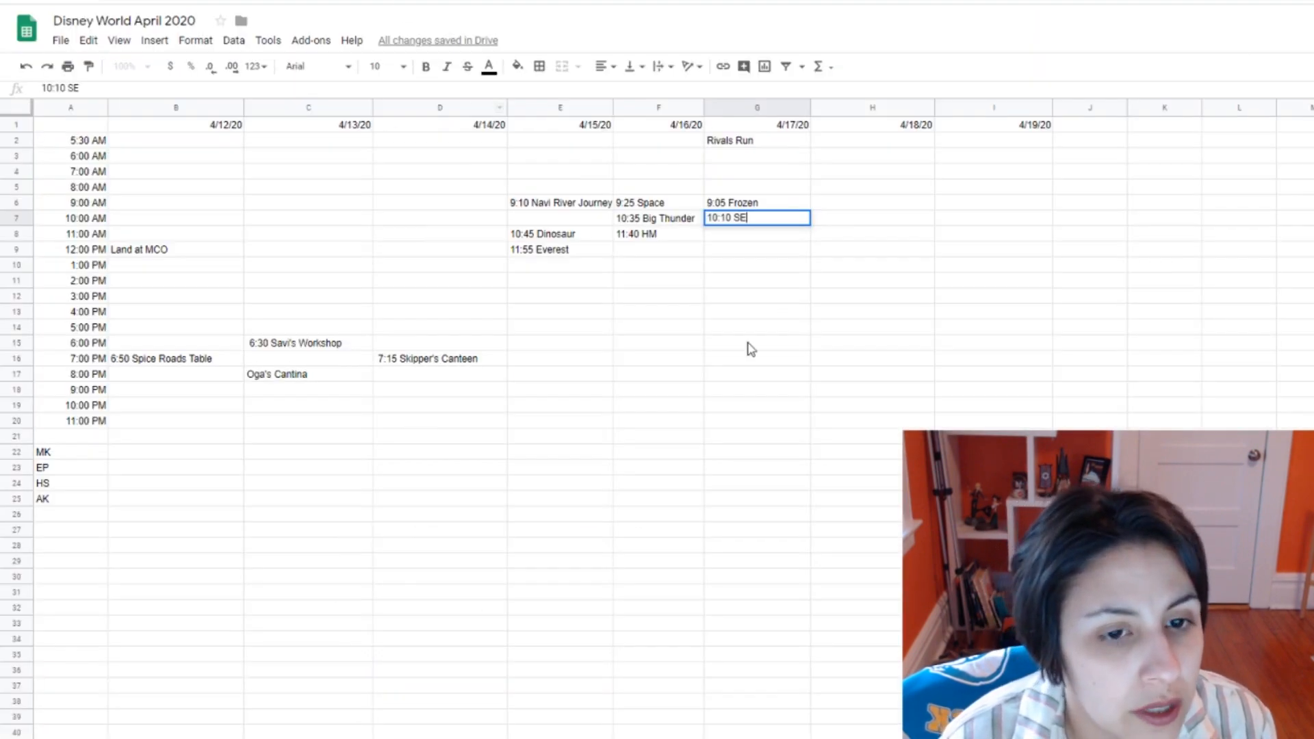
{"action": "key", "text": "Return"}
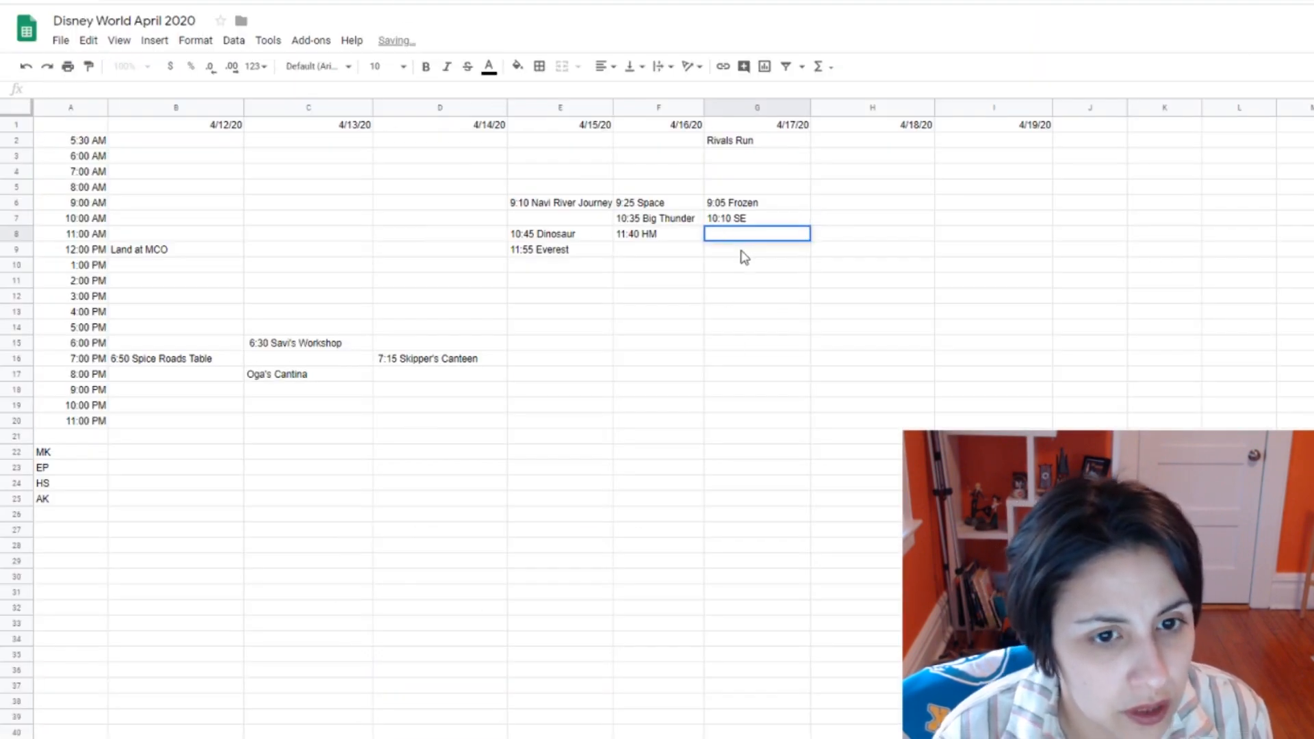
Step: Enter "11:40 Mission Space" in the 11:00 AM cell for 4/17/20
{"action": "type", "text": "11:40"}
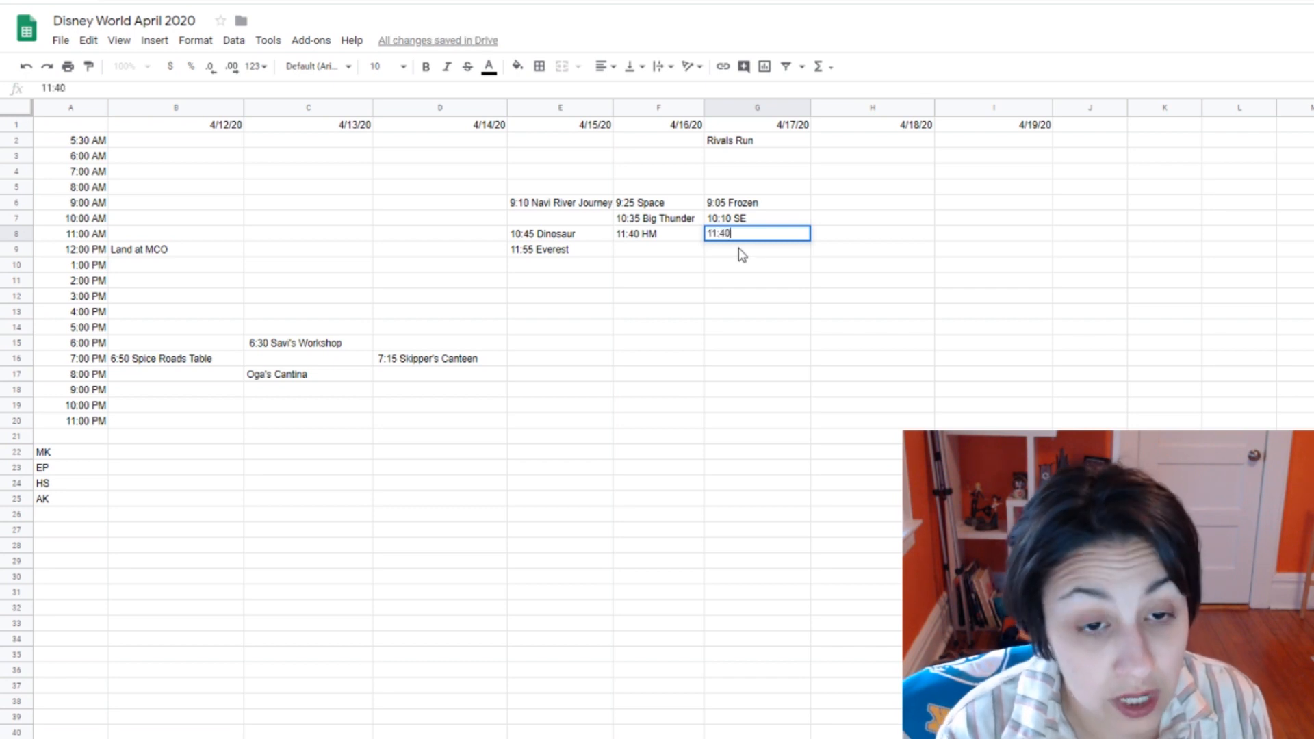
{"action": "type", "text": " Mission Space"}
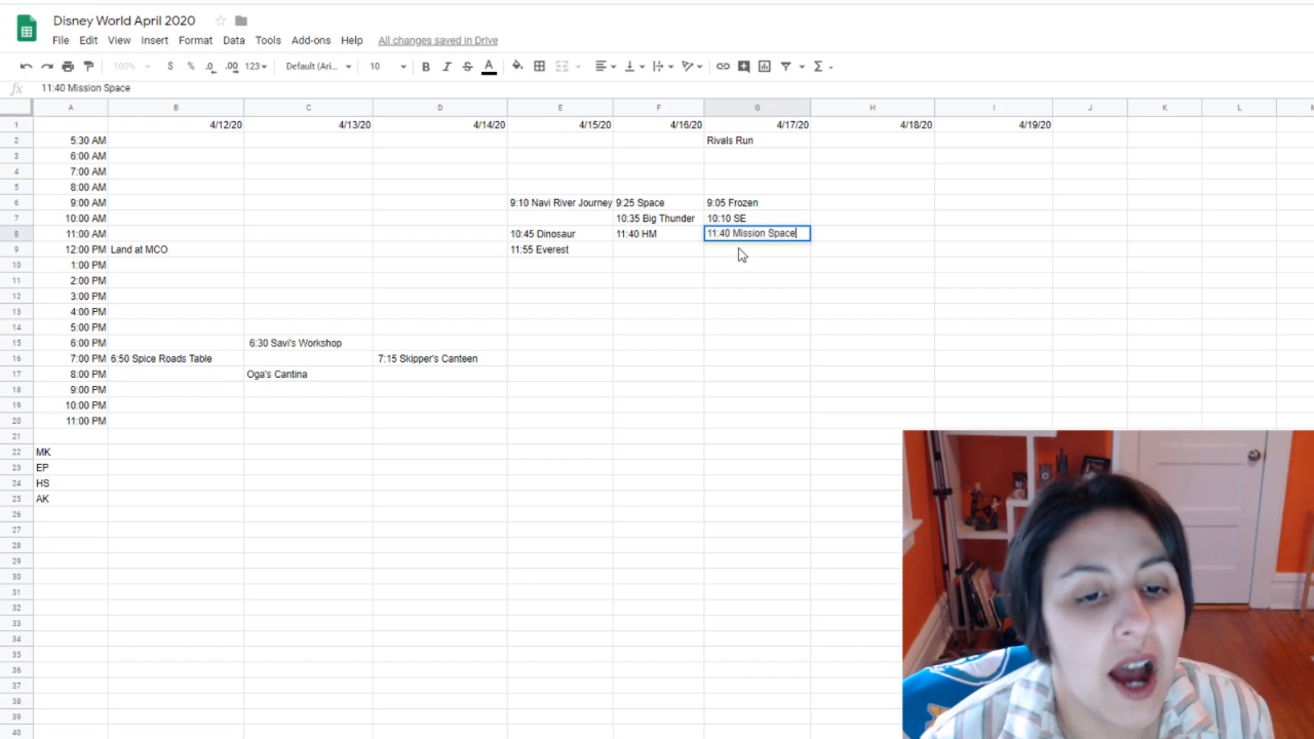
{"action": "key", "text": "Return"}
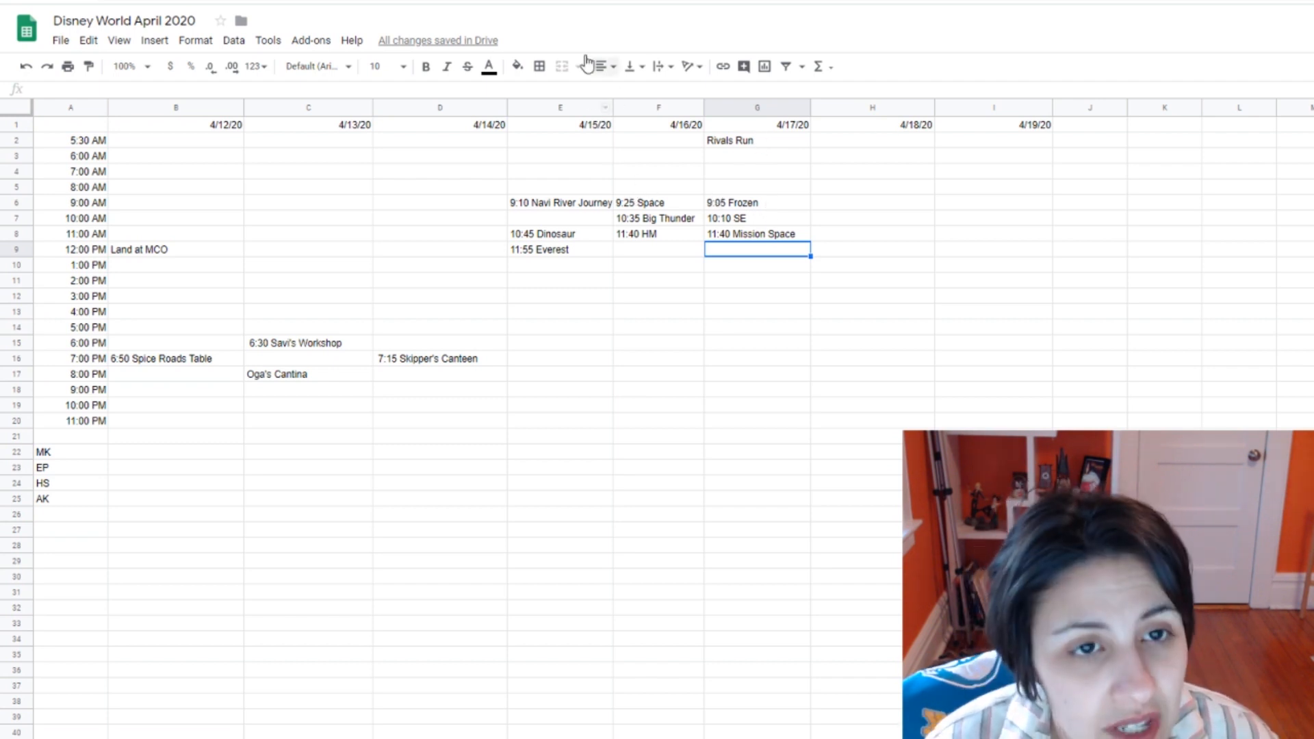
Step: For 4/18/20, enter "11:35 TOT" in the 10:00 AM cell and "1:25 RNR" in the 1:00 PM cell
{"action": "double_click", "coordinate": [855, 218]}
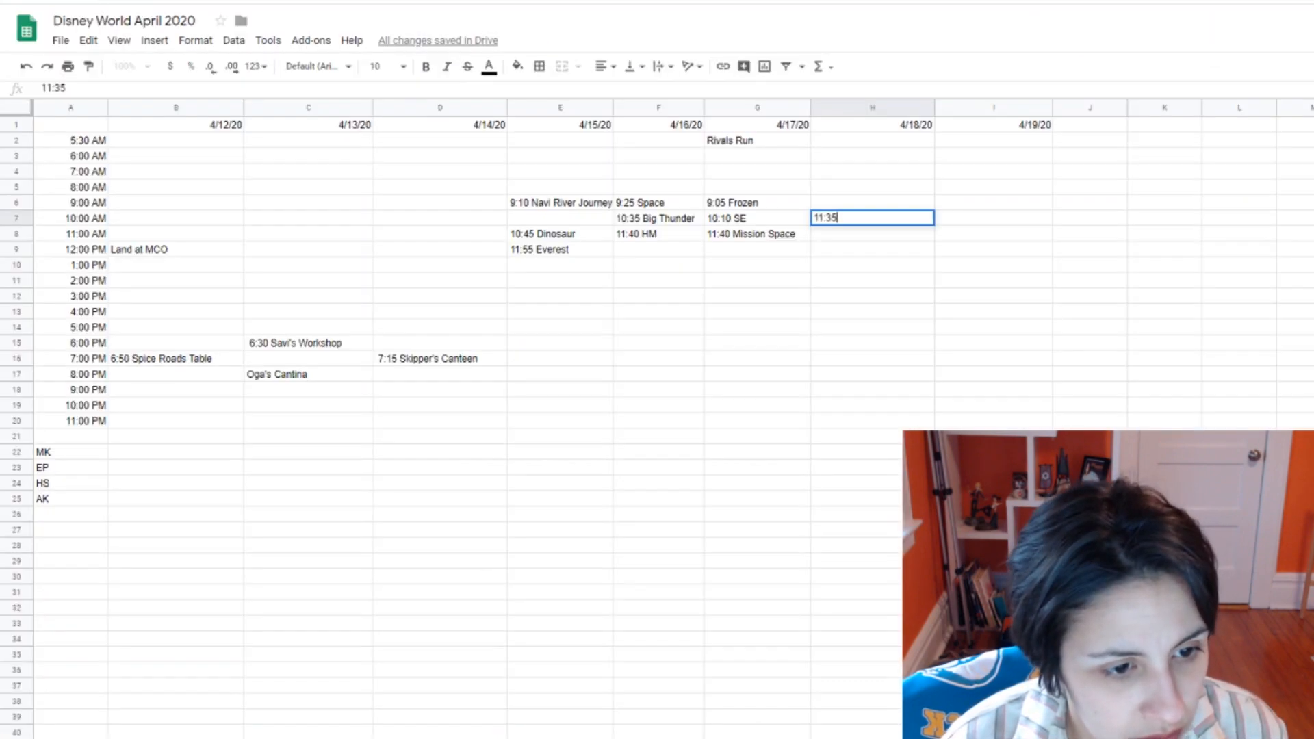
{"action": "type", "text": "TOT"}
{"action": "left_click", "coordinate": [841, 264]}
{"action": "type", "text": "1:25 RNR"}
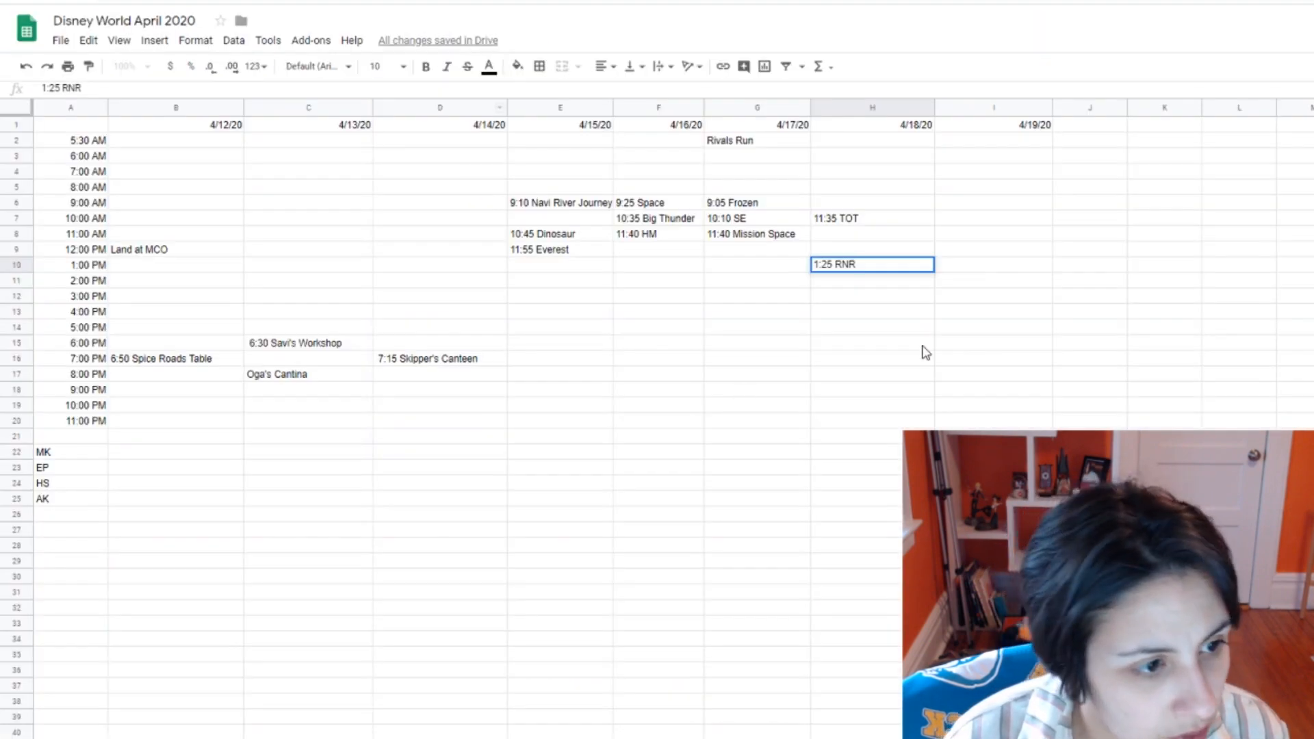
{"action": "left_click", "coordinate": [880, 301]}
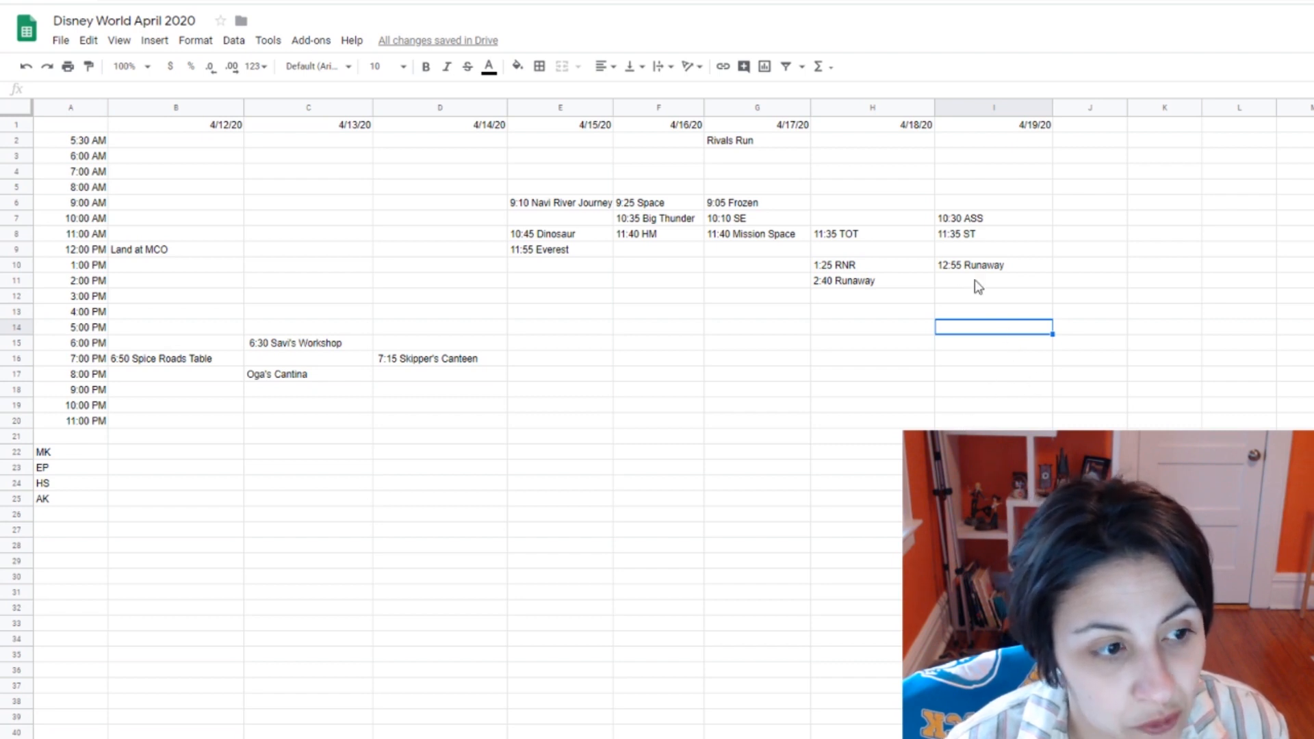
Step: Review the park hours and Extra Magic Hours of all four parks on the online calendar for April 12–16
{"action": "left_click", "coordinate": [996, 312]}
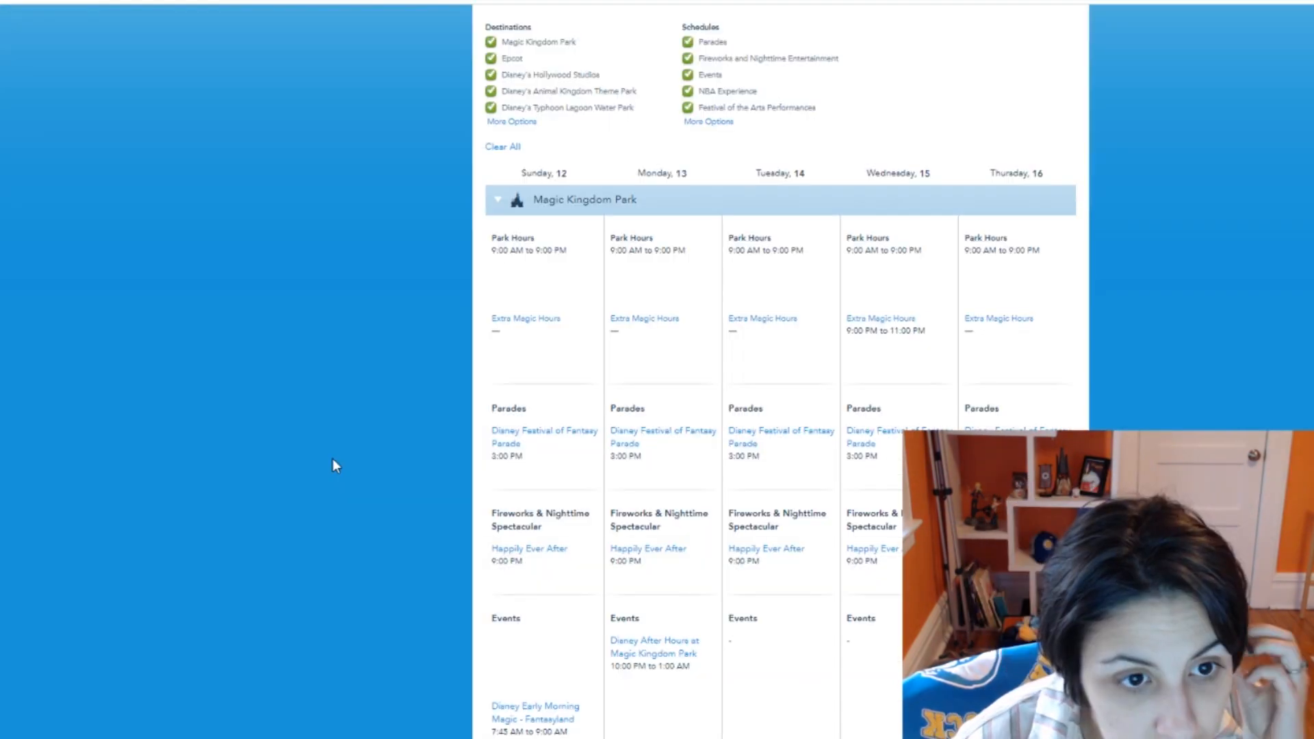
{"action": "scroll", "coordinate": [330, 452], "scroll_direction": "down", "scroll_amount": 5}
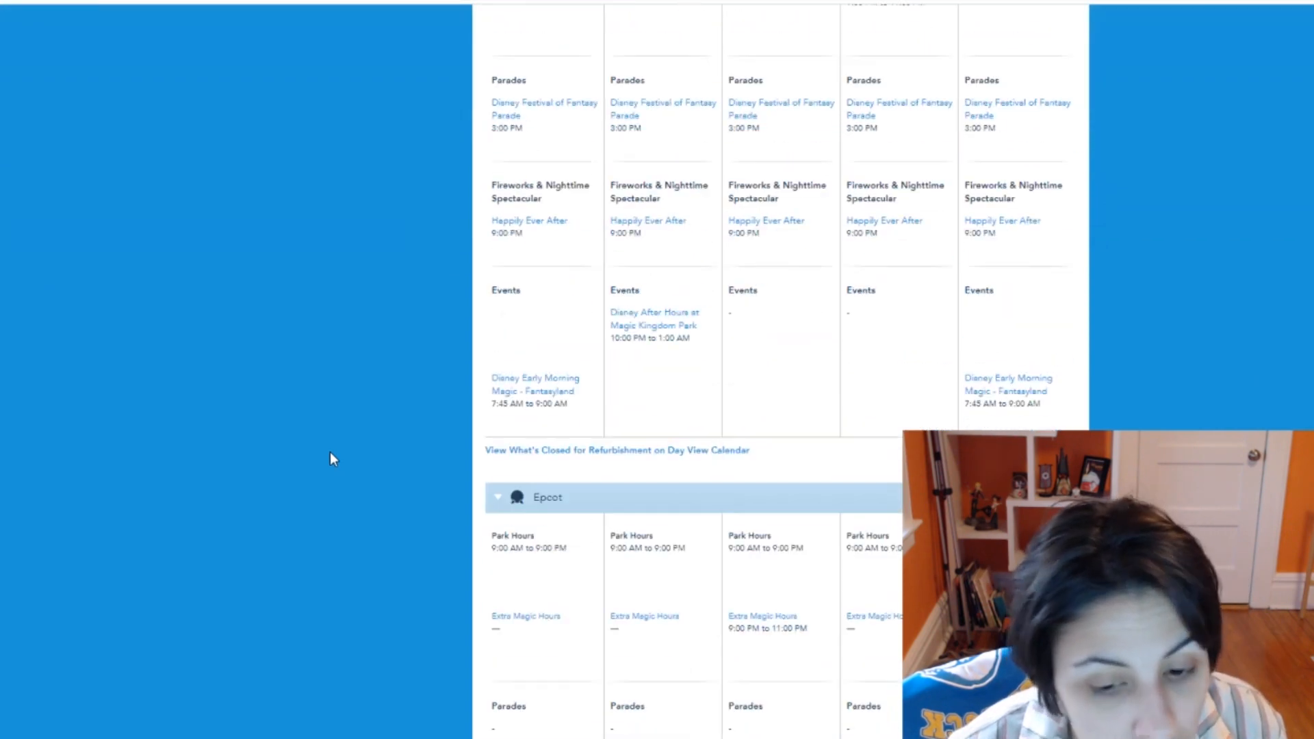
{"action": "scroll", "coordinate": [330, 457], "scroll_direction": "down", "scroll_amount": 10}
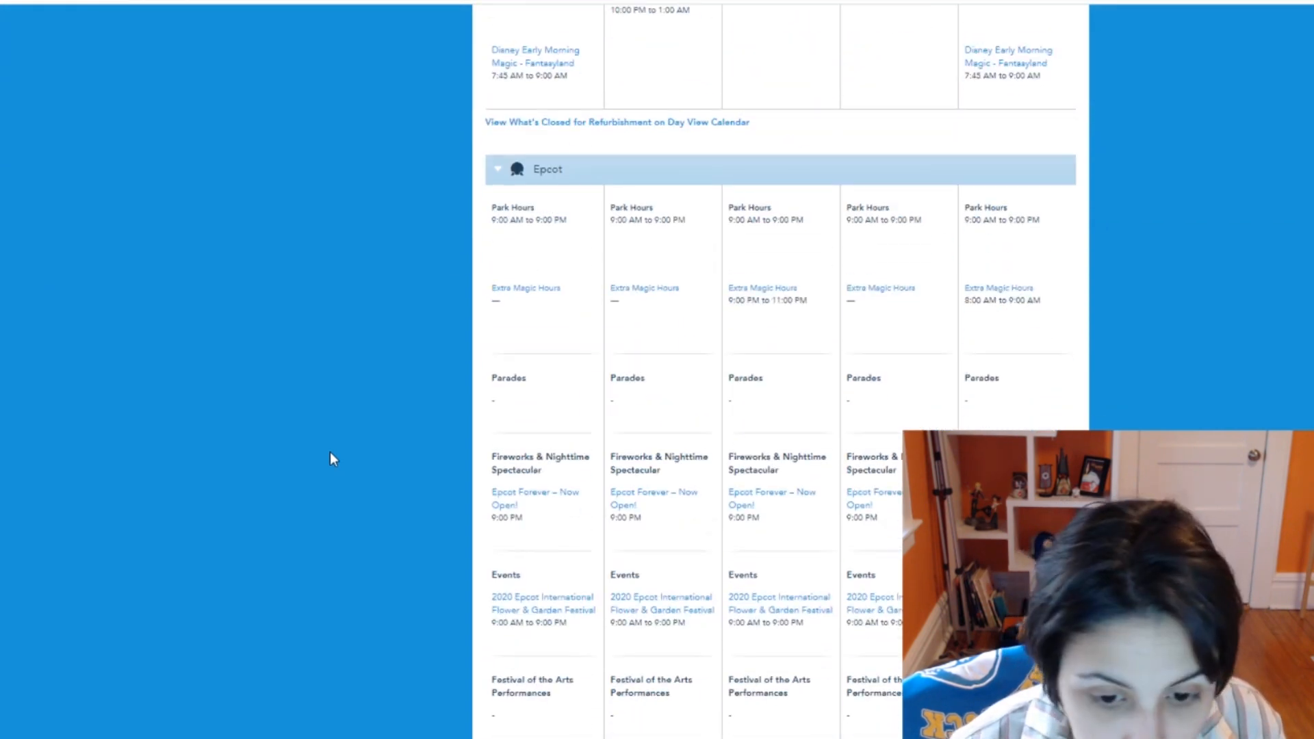
{"action": "scroll", "coordinate": [331, 454], "scroll_direction": "down", "scroll_amount": 5}
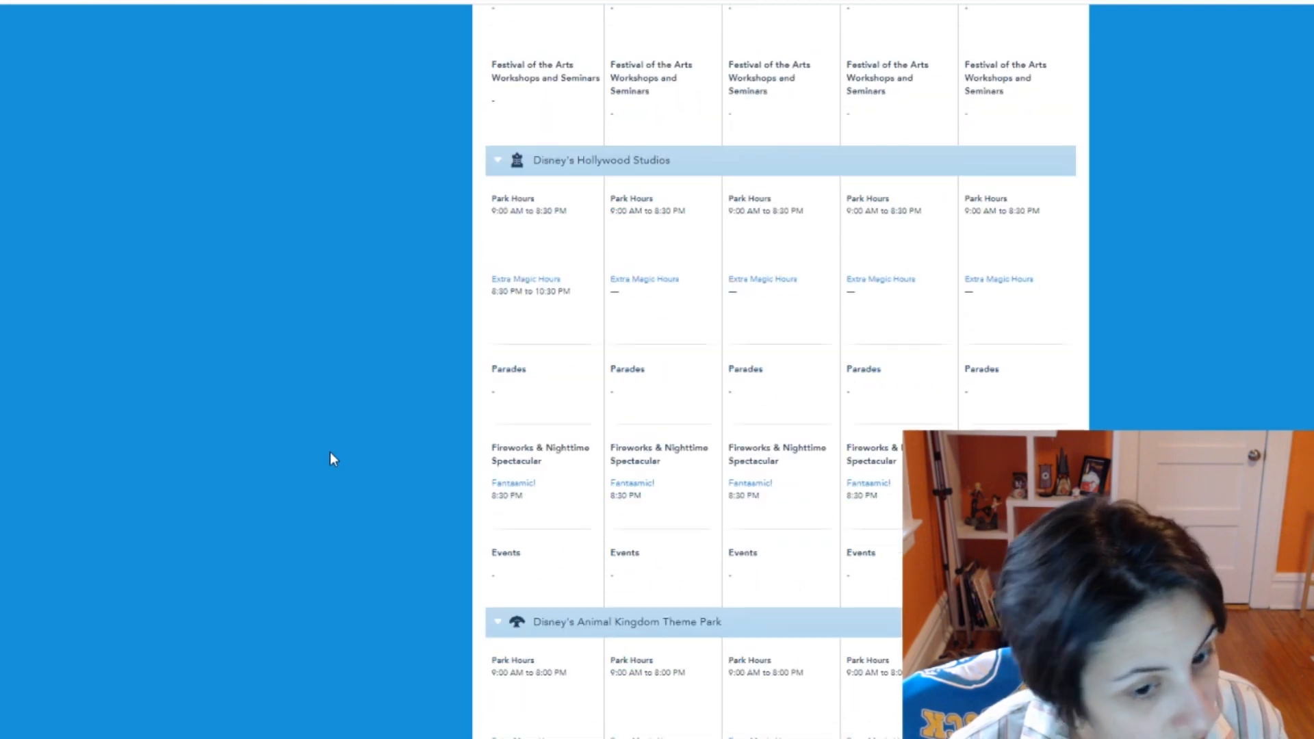
{"action": "scroll", "coordinate": [330, 452], "scroll_direction": "down", "scroll_amount": 6}
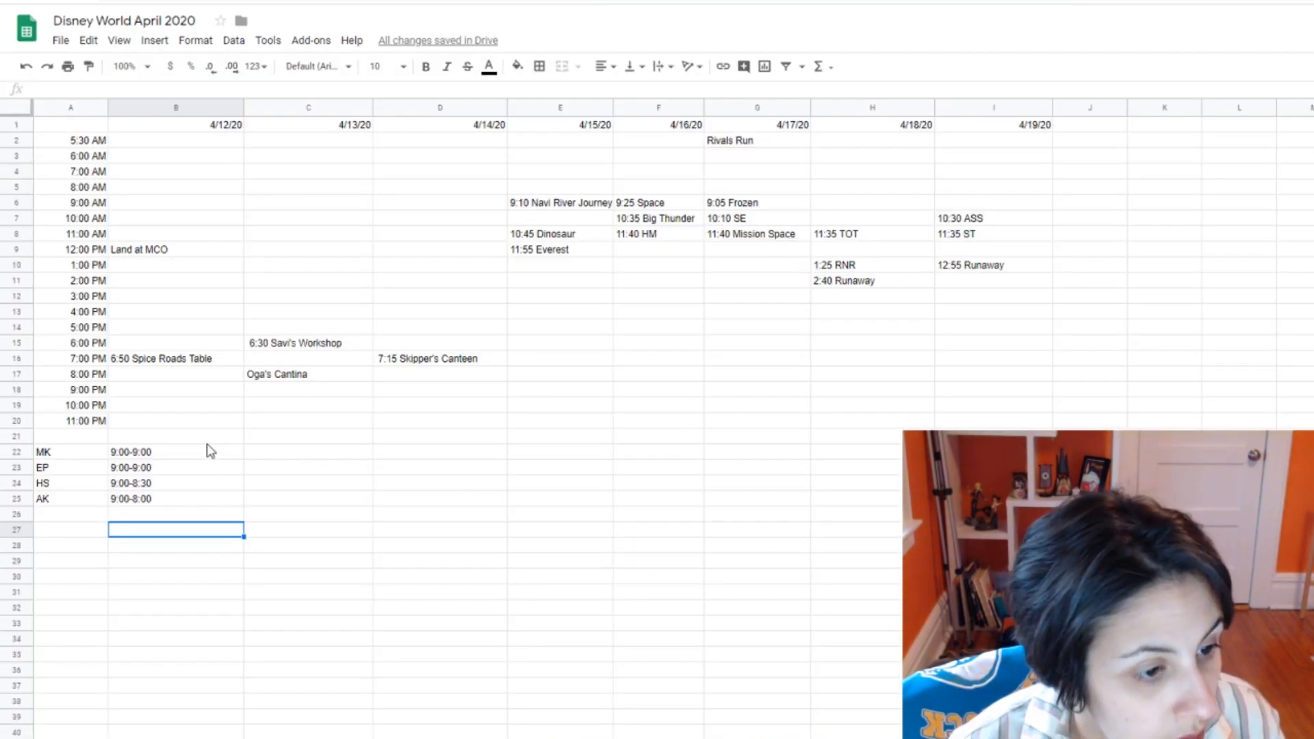
{"action": "left_click_drag", "start_coordinate": [208, 438], "coordinate": [211, 498]}
{"action": "left_click", "coordinate": [195, 531]}
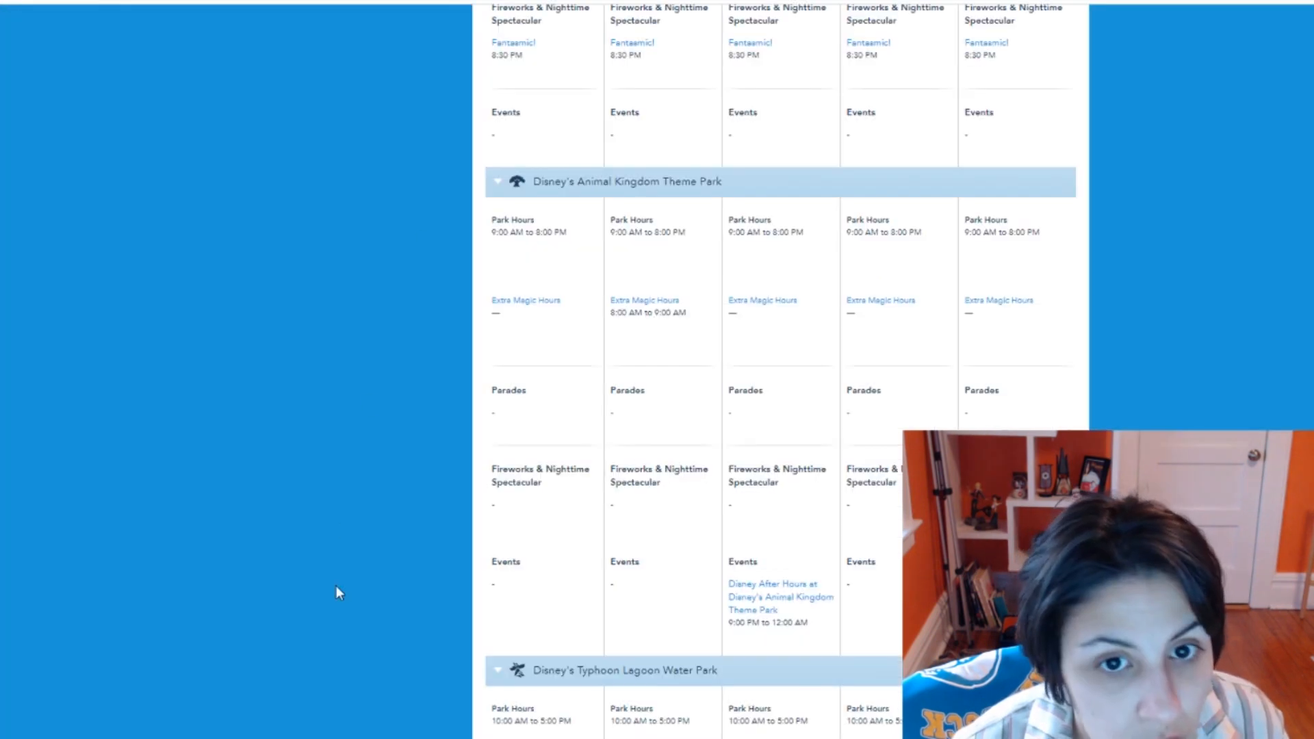
{"action": "scroll", "coordinate": [336, 587], "scroll_direction": "up", "scroll_amount": 20}
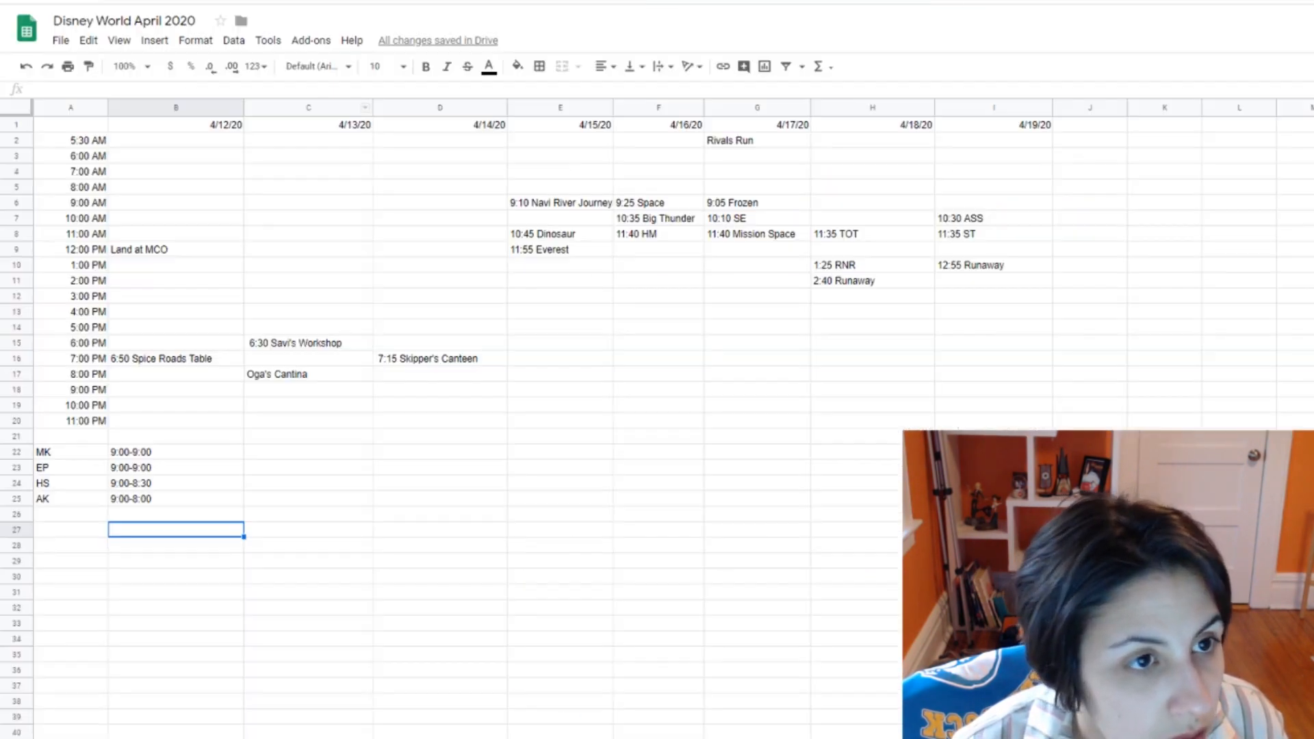
Step: Copy the 4/12/20 park hours for MK, EP, HS and AK into the columns for 4/13/20 through 4/16/20
{"action": "left_click_drag", "start_coordinate": [212, 436], "coordinate": [202, 494]}
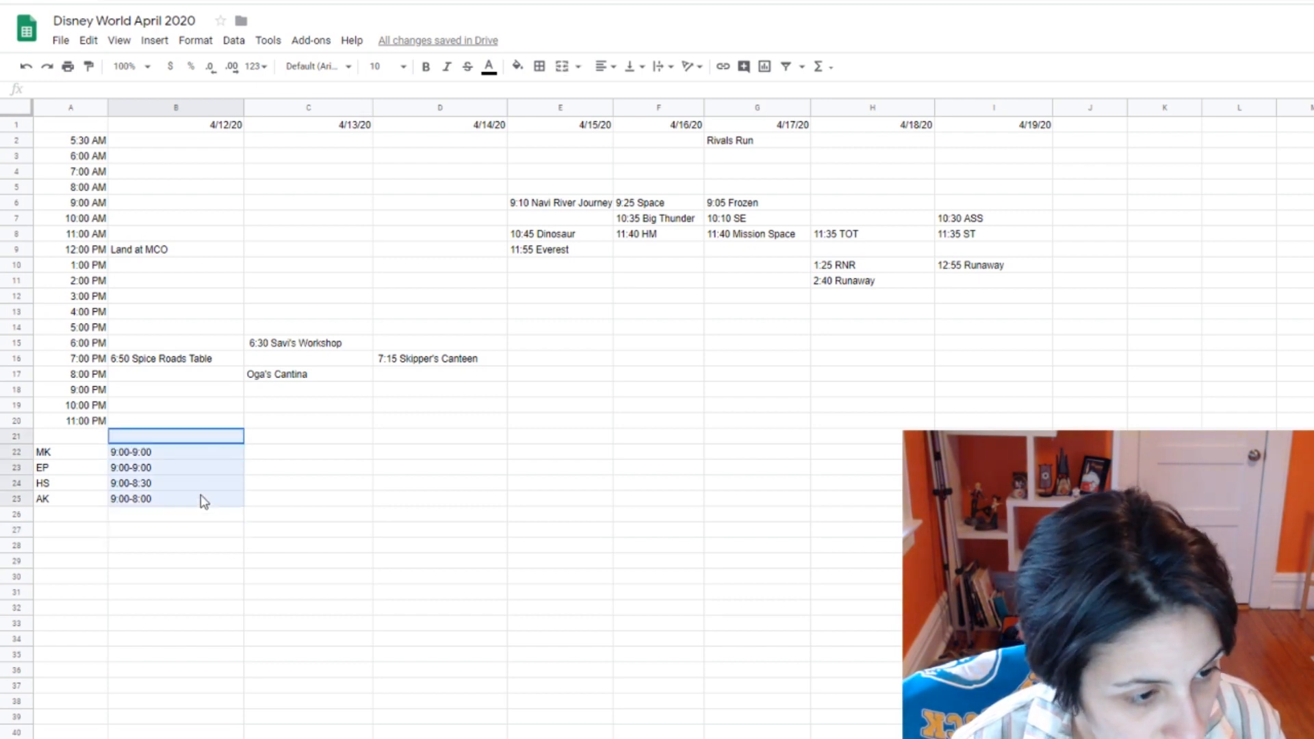
{"action": "key", "text": "ctrl+c"}
{"action": "left_click", "coordinate": [313, 442]}
{"action": "key", "text": "ctrl+v"}
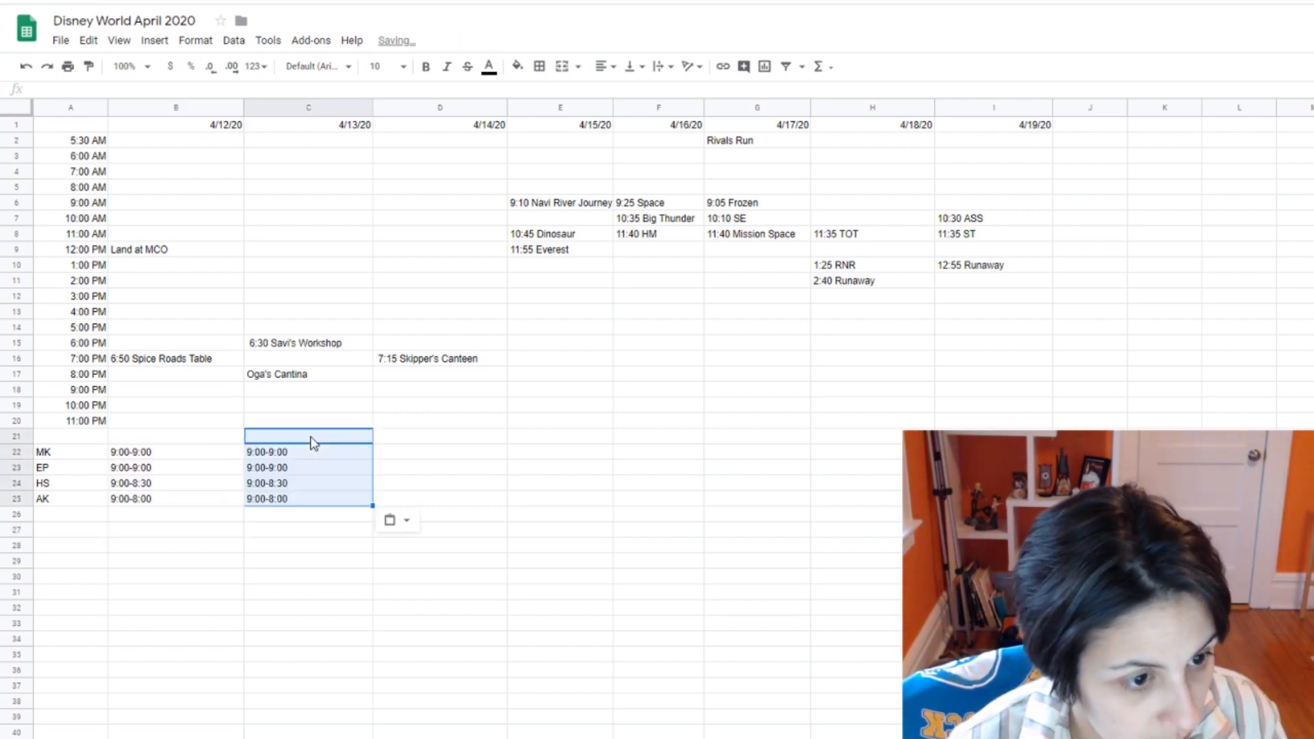
{"action": "left_click", "coordinate": [421, 441]}
{"action": "key", "text": "ctrl+v"}
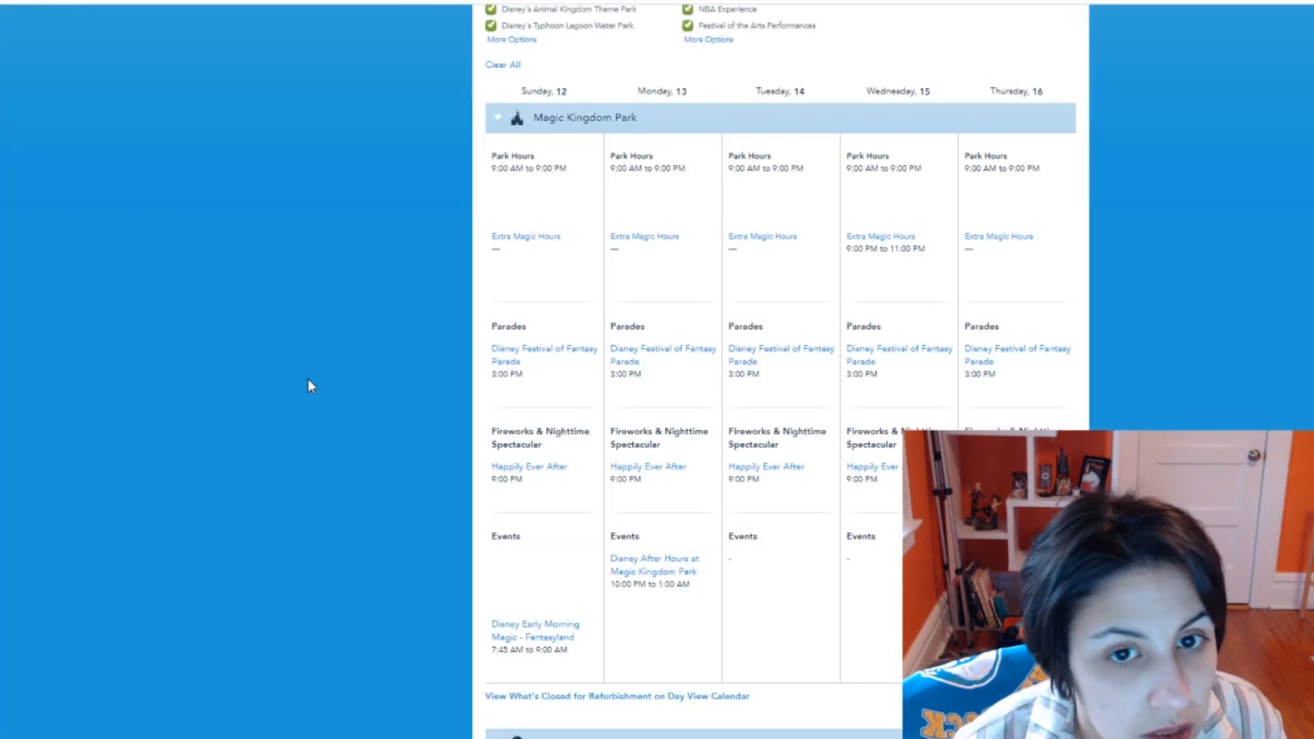
{"action": "scroll", "coordinate": [308, 379], "scroll_direction": "up", "scroll_amount": 2}
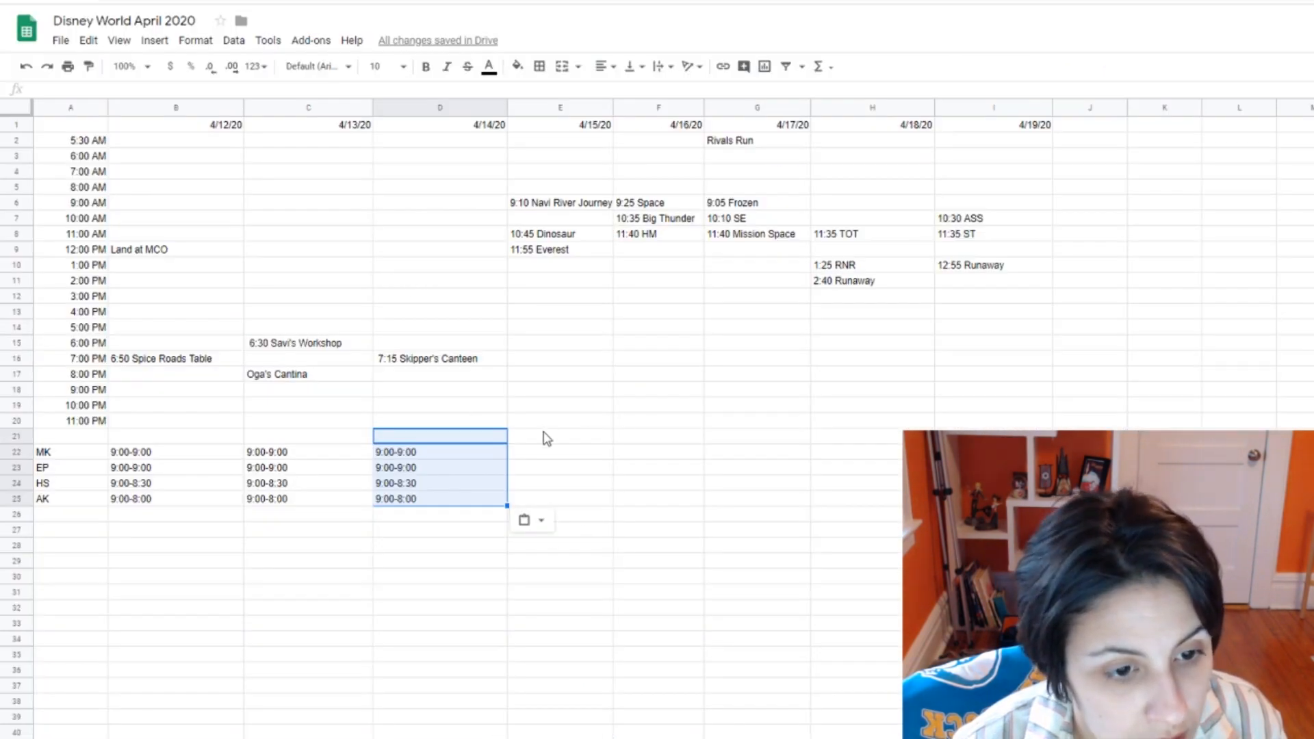
{"action": "left_click", "coordinate": [545, 436]}
{"action": "key", "text": "ctrl+v"}
{"action": "left_click", "coordinate": [653, 438]}
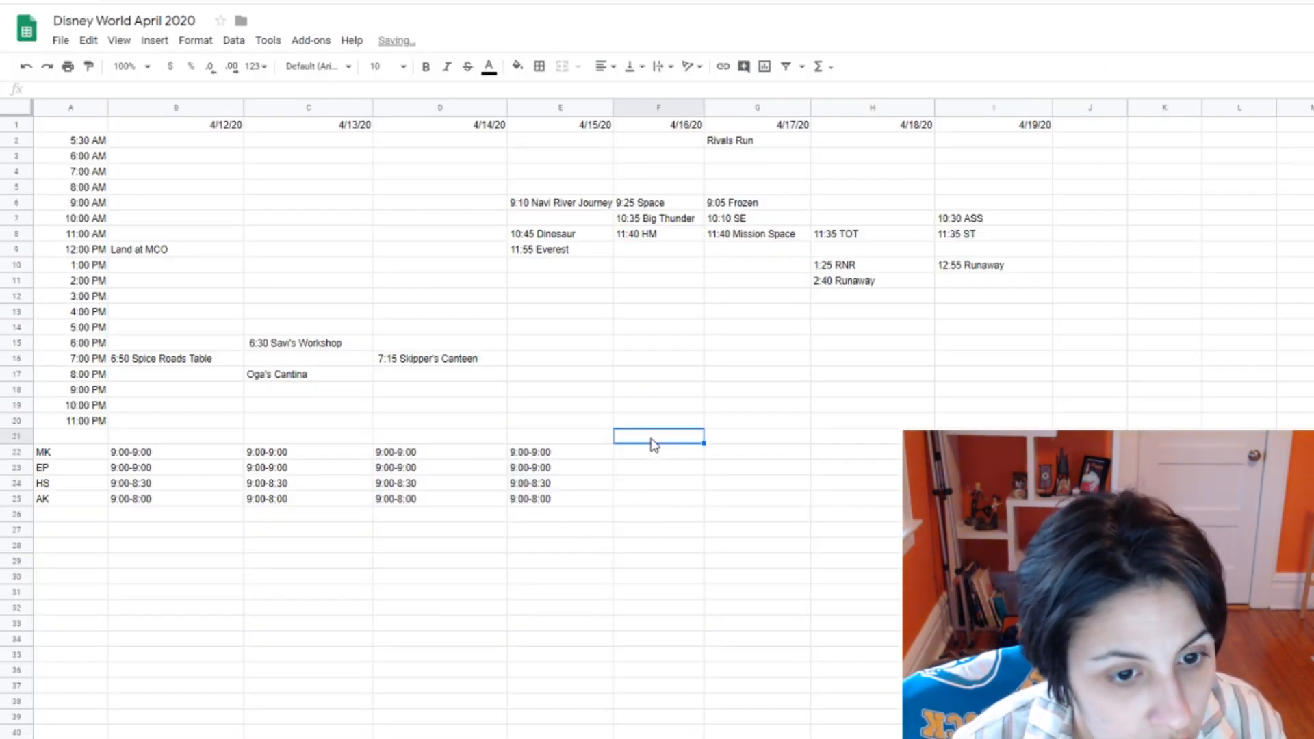
{"action": "key", "text": "ctrl+v"}
{"action": "left_click", "coordinate": [644, 406]}
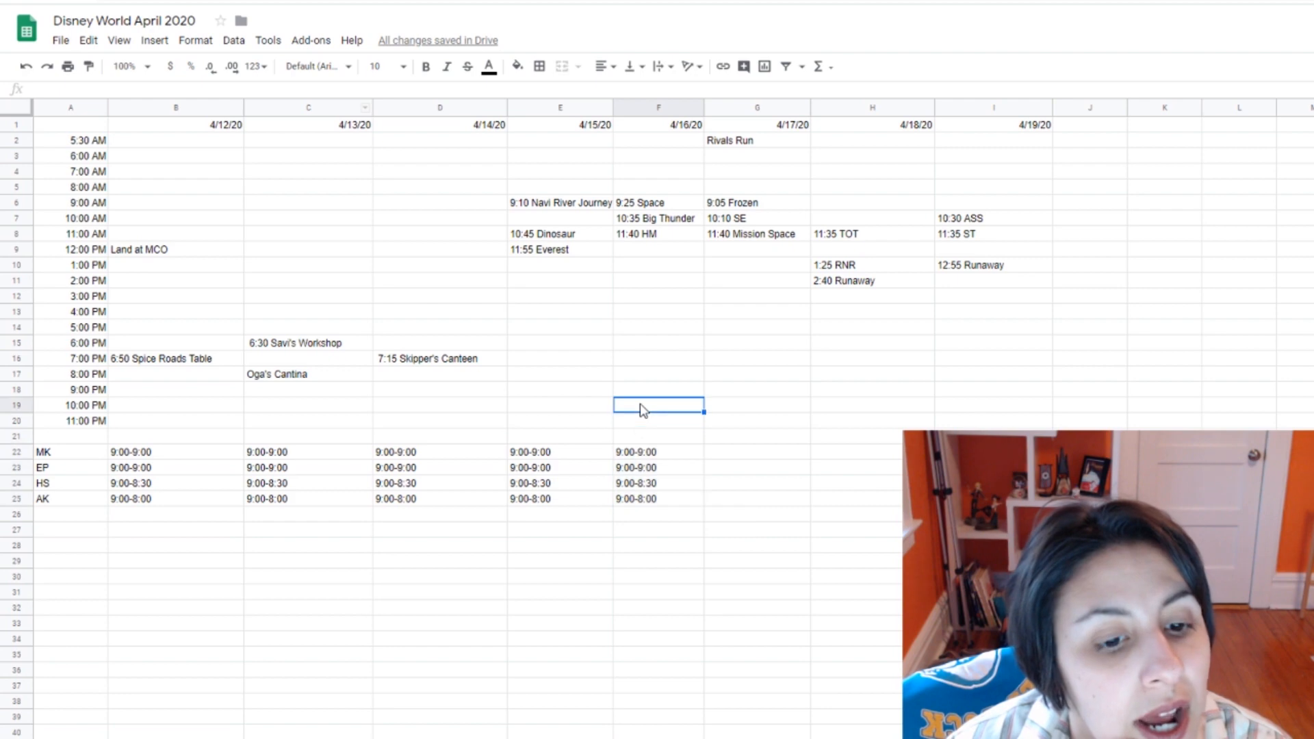
{"action": "double_click", "coordinate": [683, 450]}
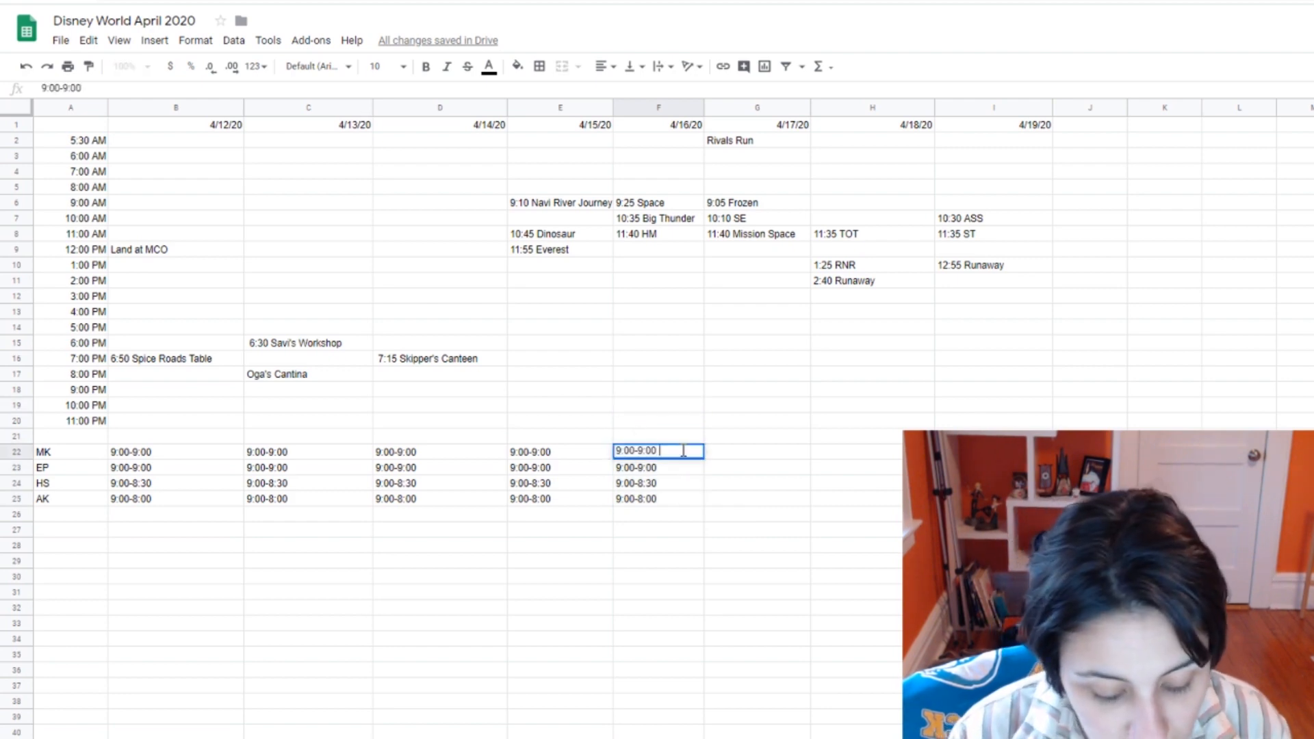
{"action": "type", "text": "(9-11"}
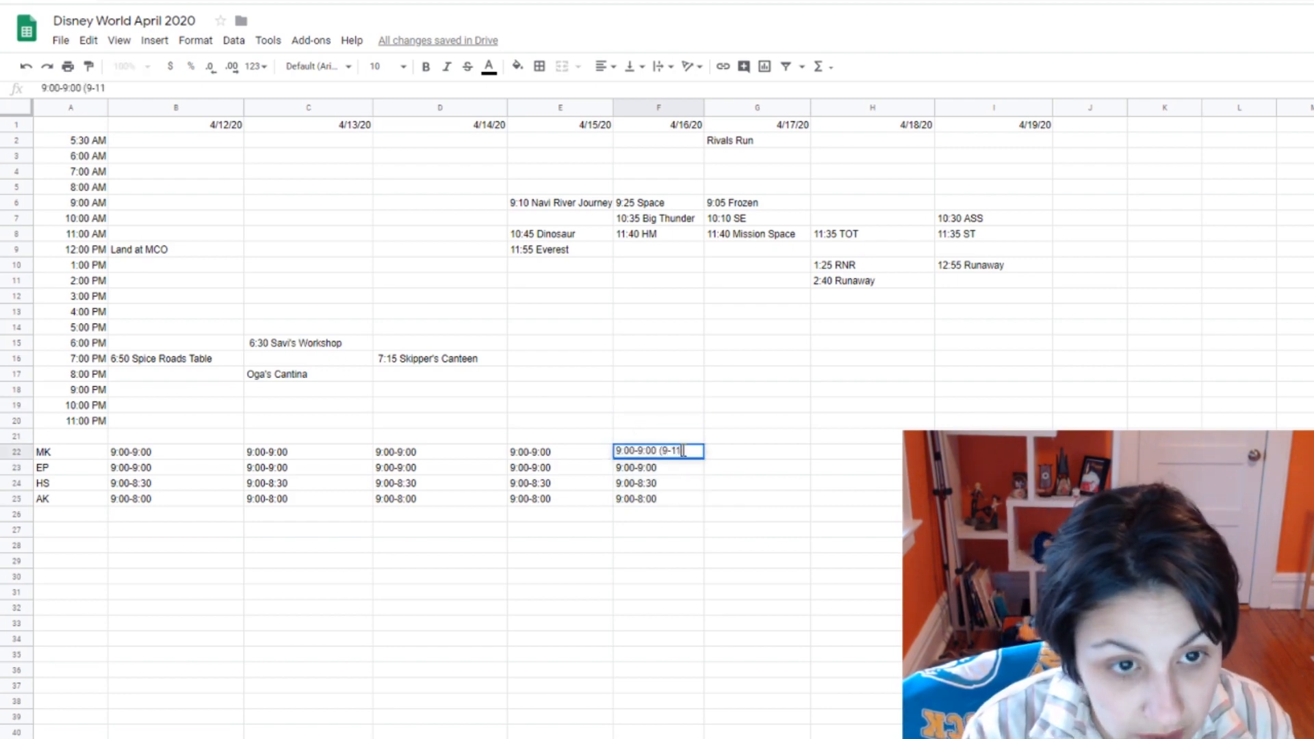
{"action": "key", "text": "BackSpace"}
{"action": "key", "text": "BackSpace"}
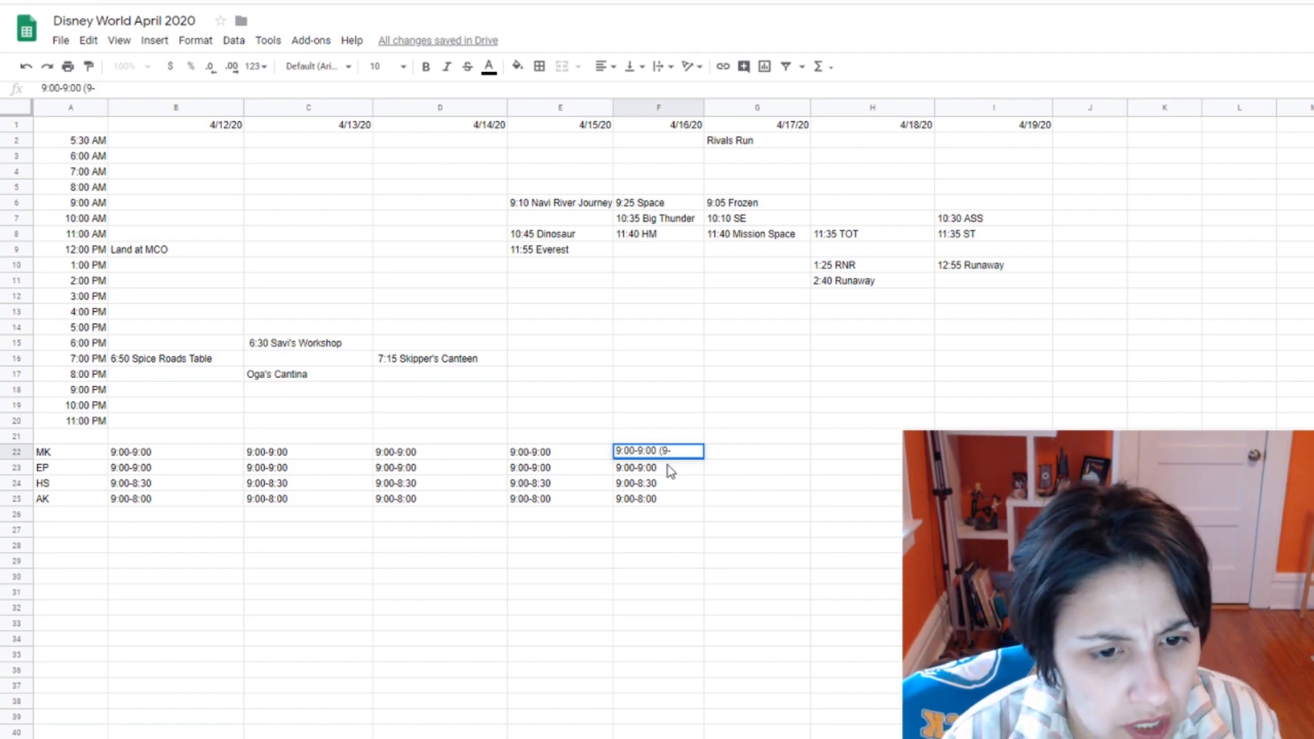
{"action": "key", "text": "BackSpace"}
{"action": "key", "text": "BackSpace"}
{"action": "key", "text": "BackSpace"}
{"action": "key", "text": "BackSpace"}
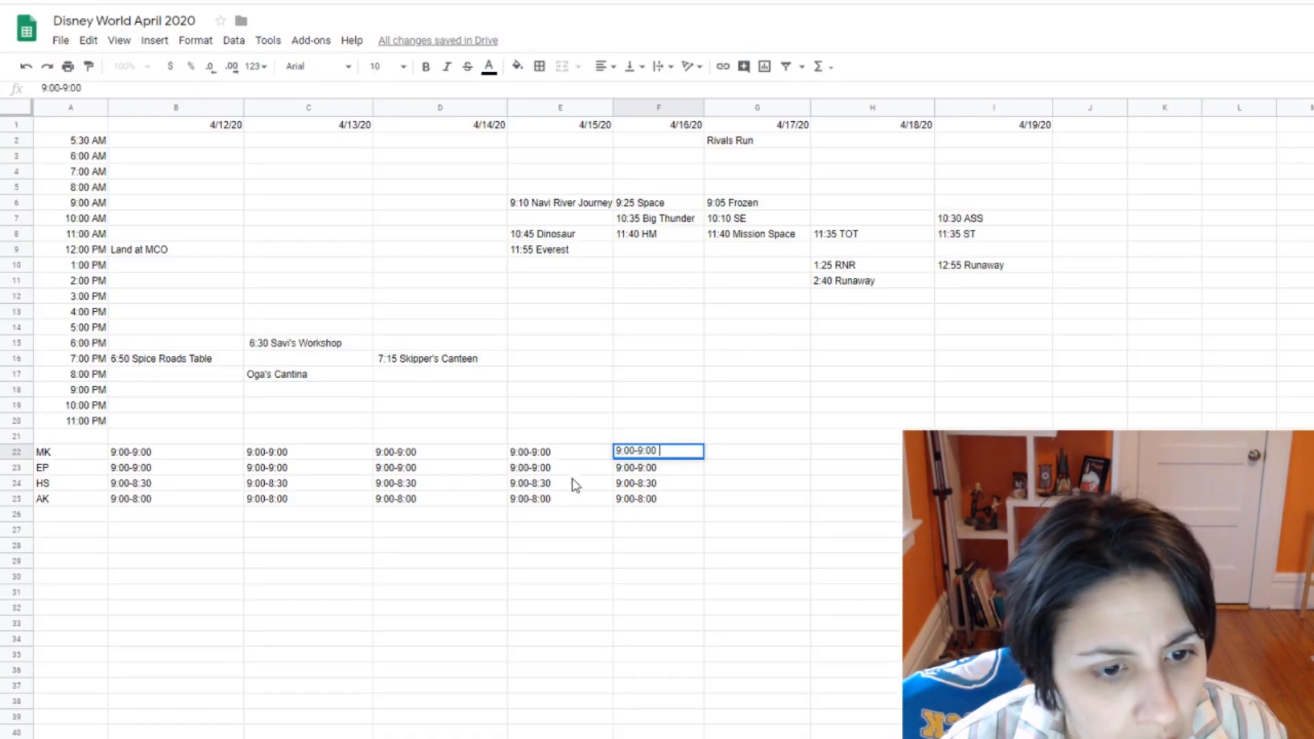
Step: Change the MK hours for 4/15/20 to "9:00-9:00 (EMH 9-11)"
{"action": "double_click", "coordinate": [570, 451]}
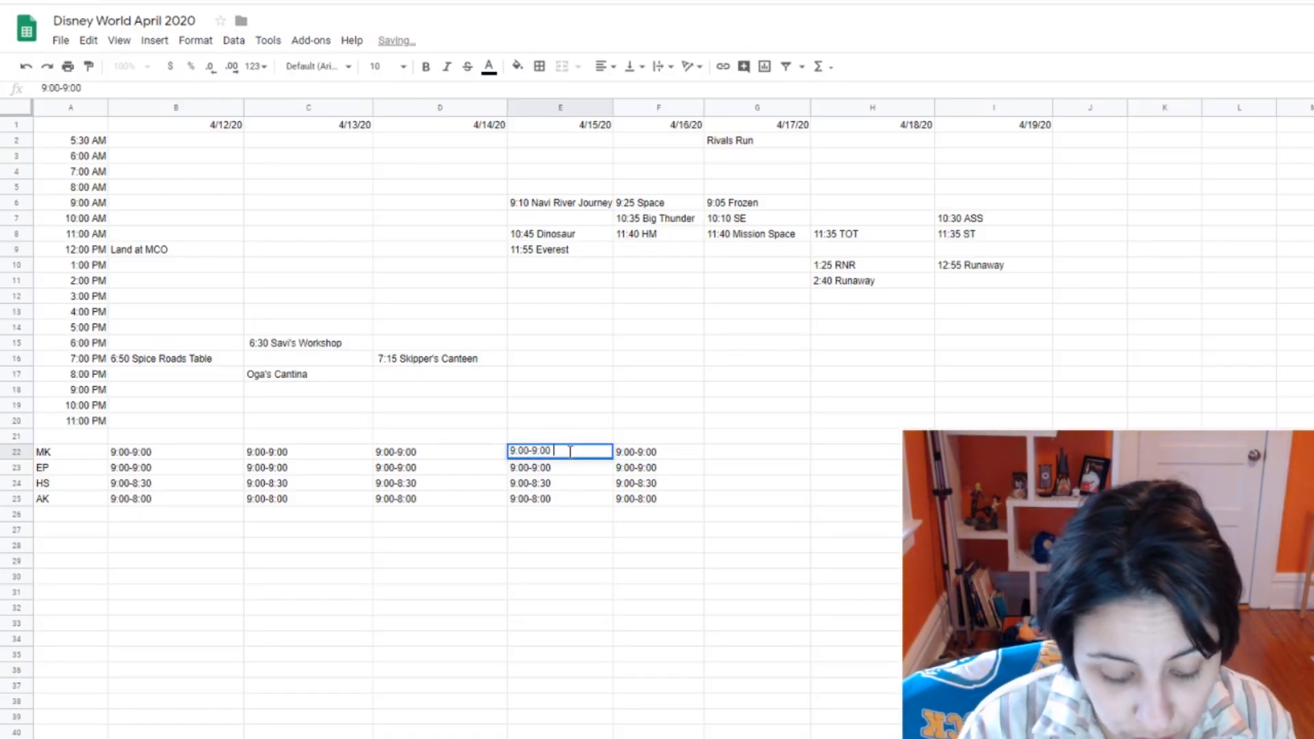
{"action": "type", "text": "(-1"}
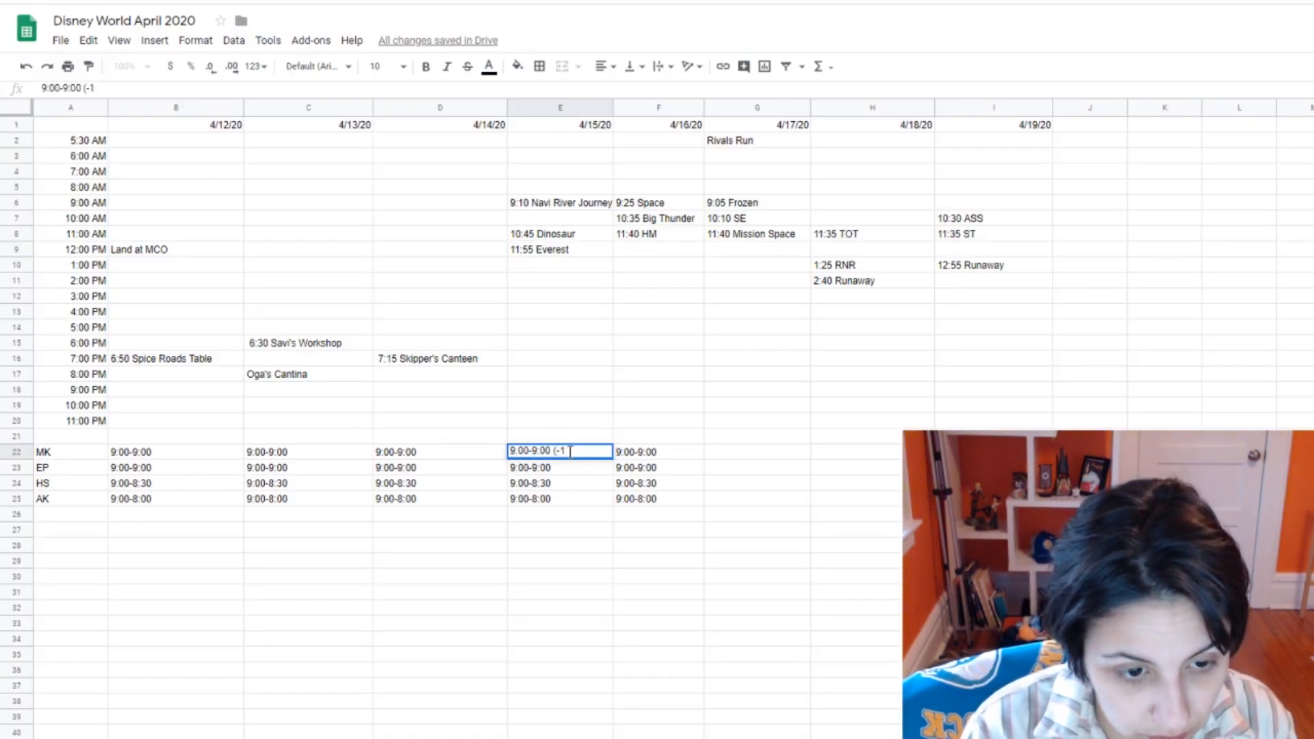
{"action": "type", "text": "19-11"}
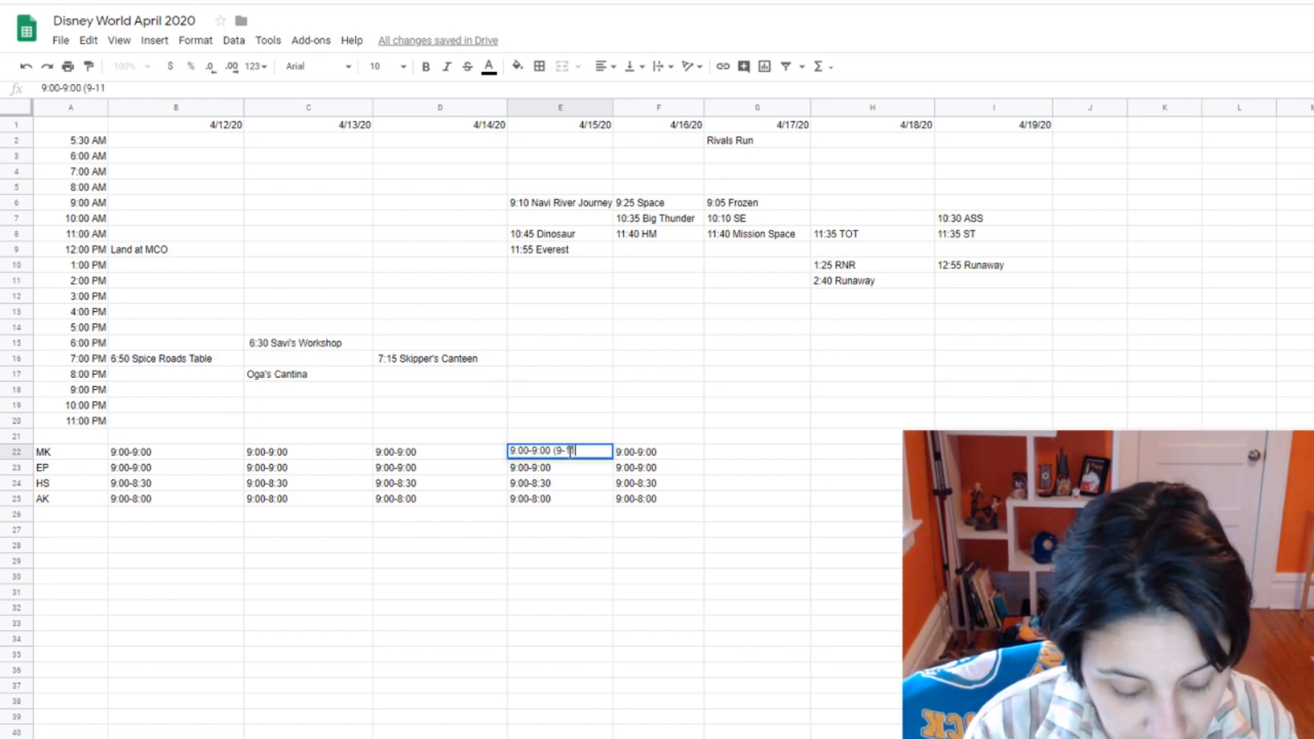
{"action": "type", "text": ")"}
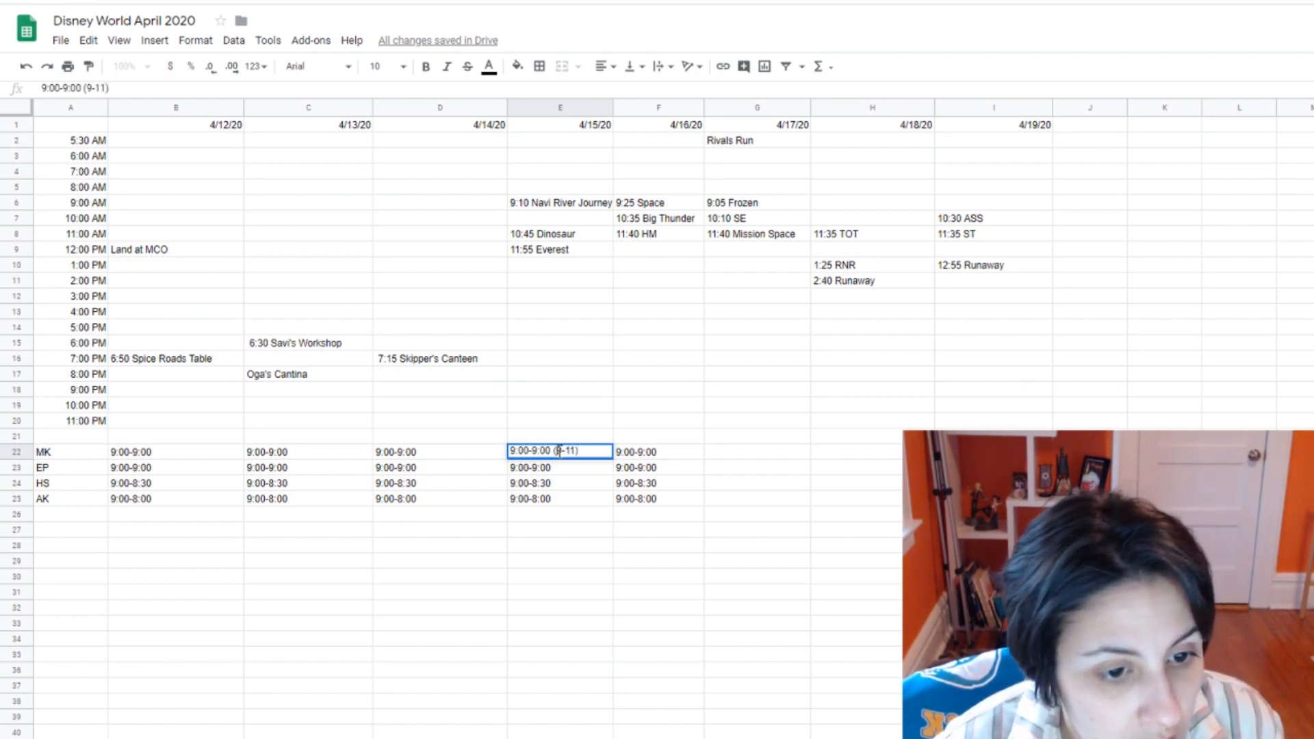
{"action": "type", "text": "EMH"}
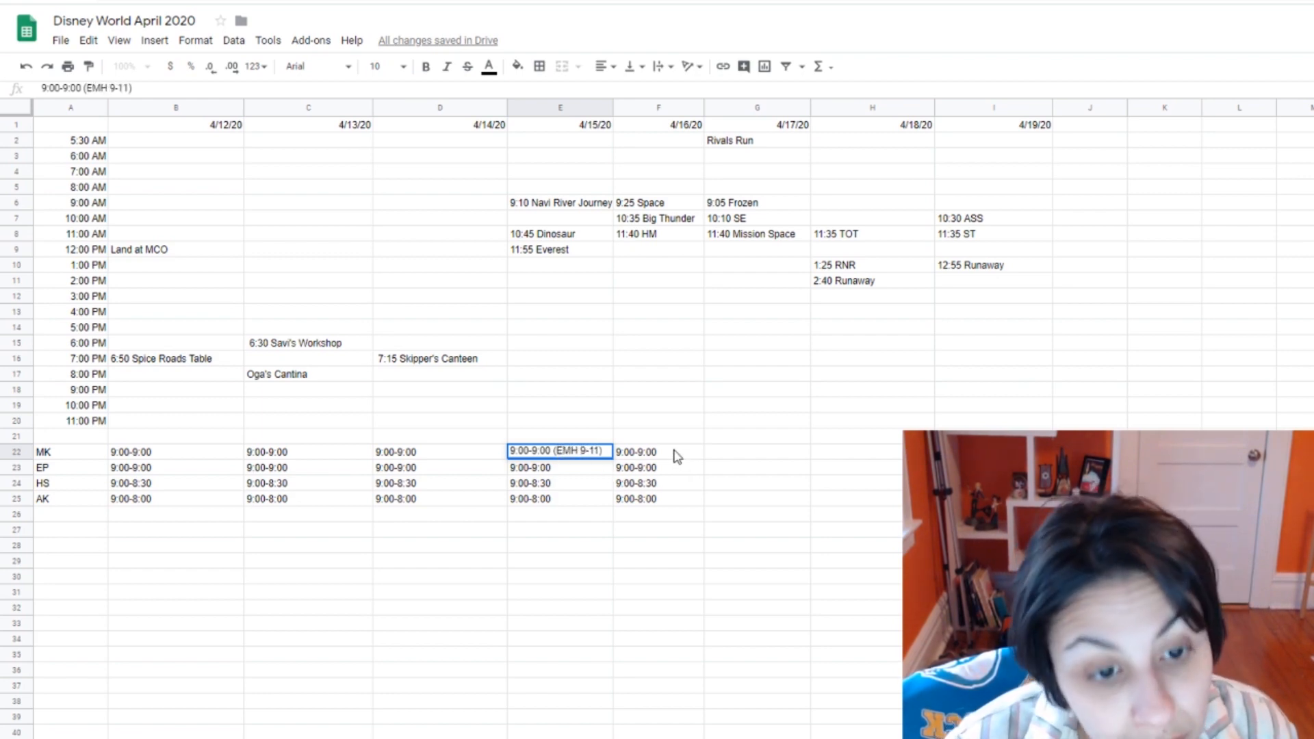
{"action": "left_click", "coordinate": [675, 454]}
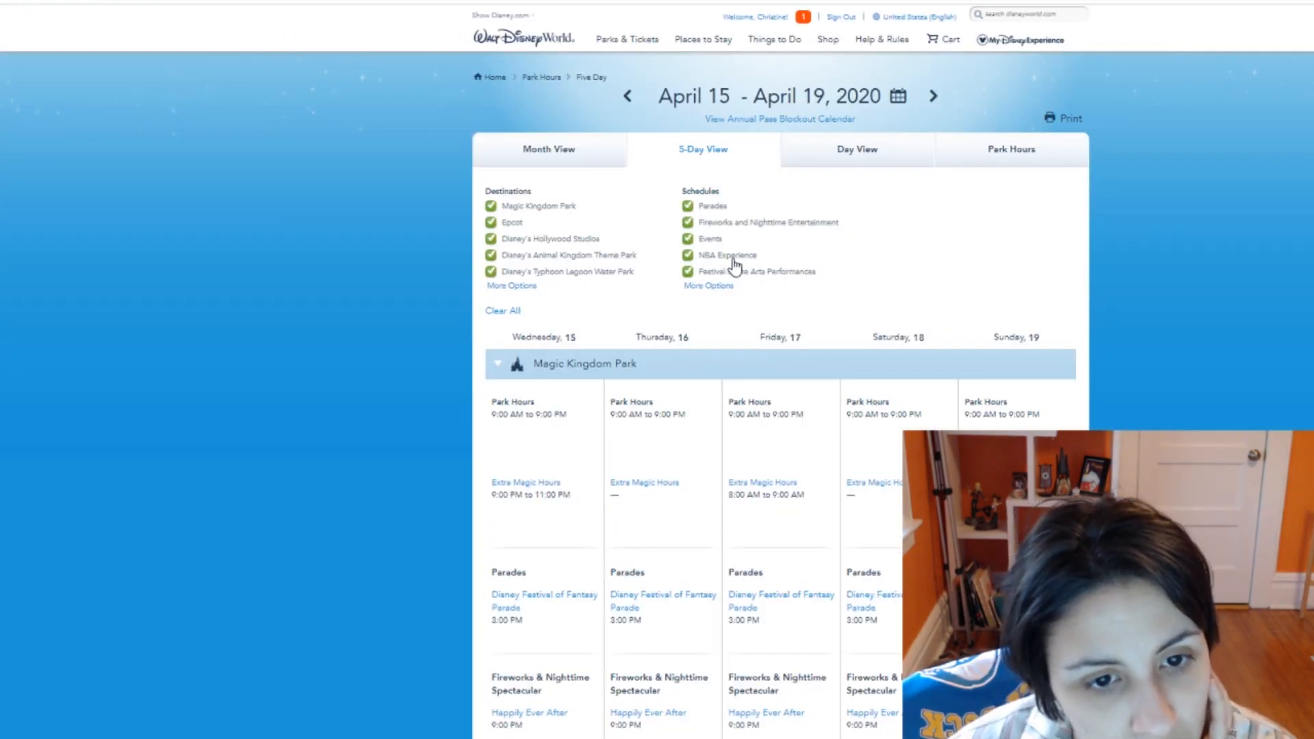
Step: Review the park hours and Extra Magic Hours of all four parks on the online calendar for April 15–19
{"action": "scroll", "coordinate": [333, 430], "scroll_direction": "down", "scroll_amount": 5}
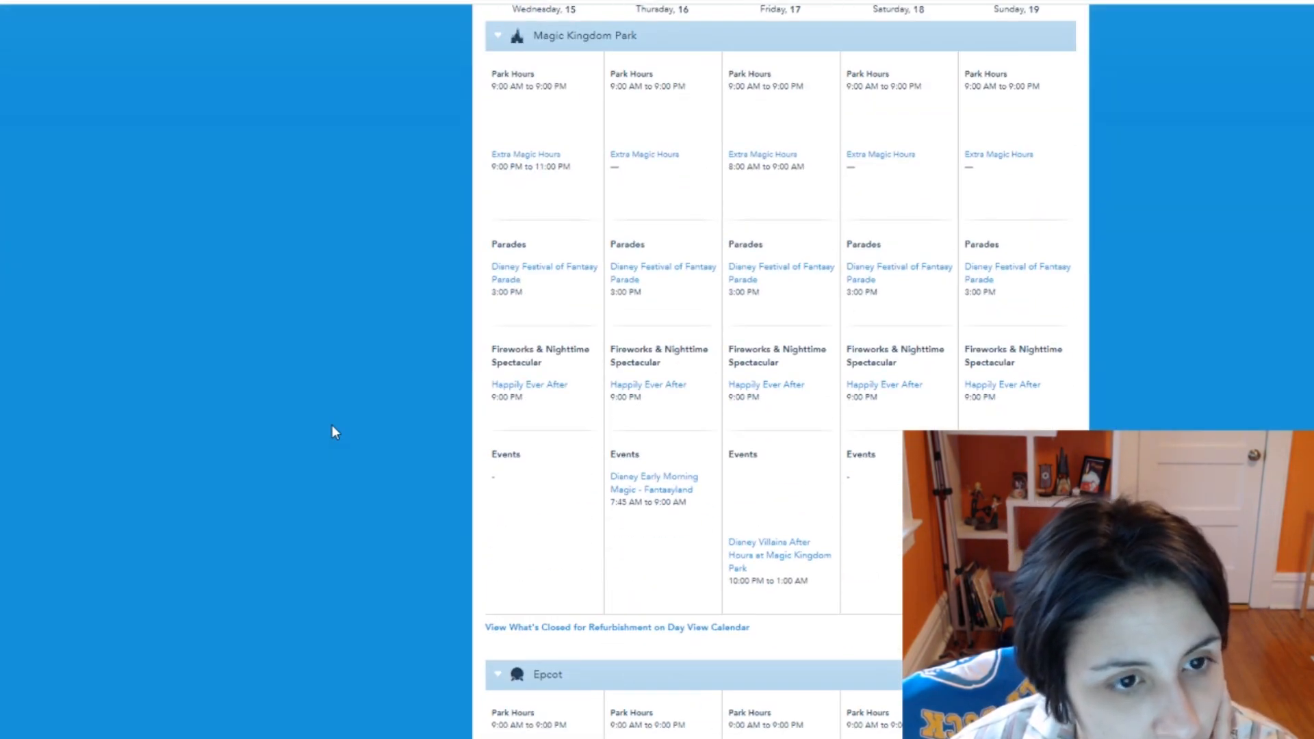
{"action": "scroll", "coordinate": [333, 429], "scroll_direction": "up", "scroll_amount": 2}
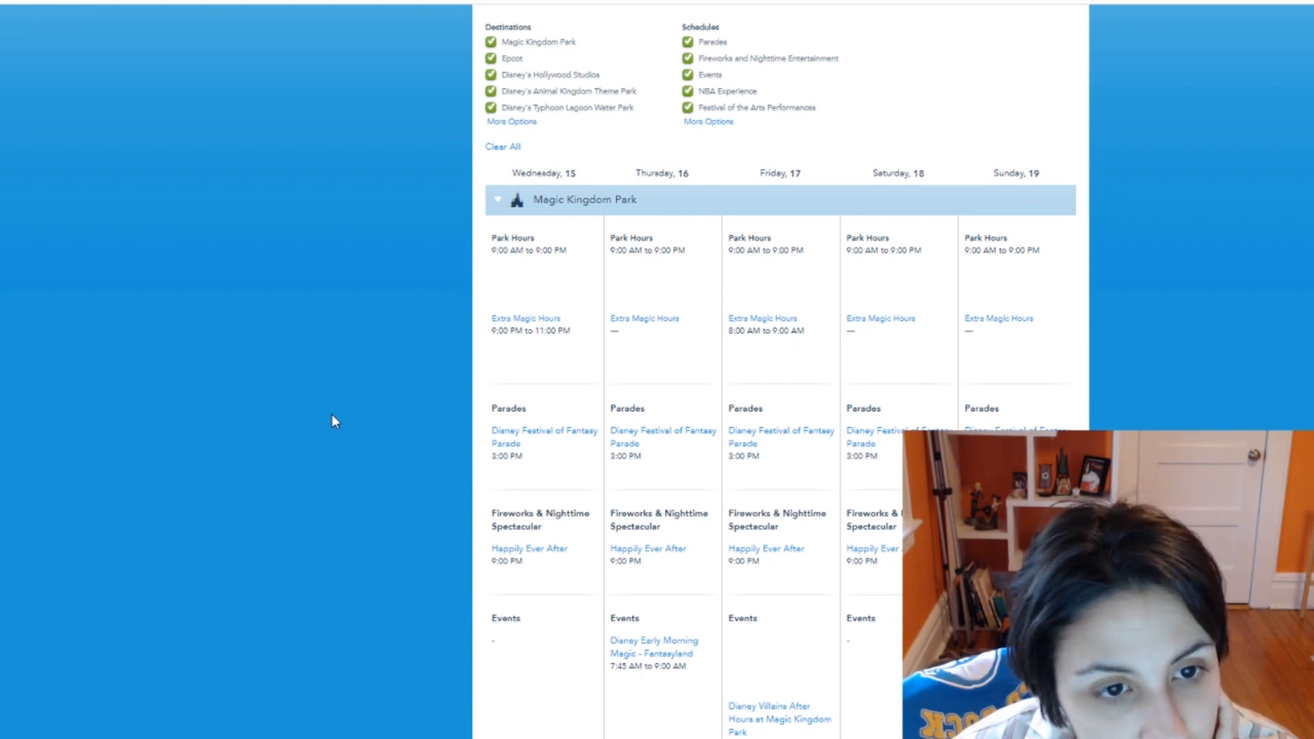
{"action": "scroll", "coordinate": [331, 414], "scroll_direction": "up", "scroll_amount": 2}
{"action": "scroll", "coordinate": [331, 412], "scroll_direction": "down", "scroll_amount": 5}
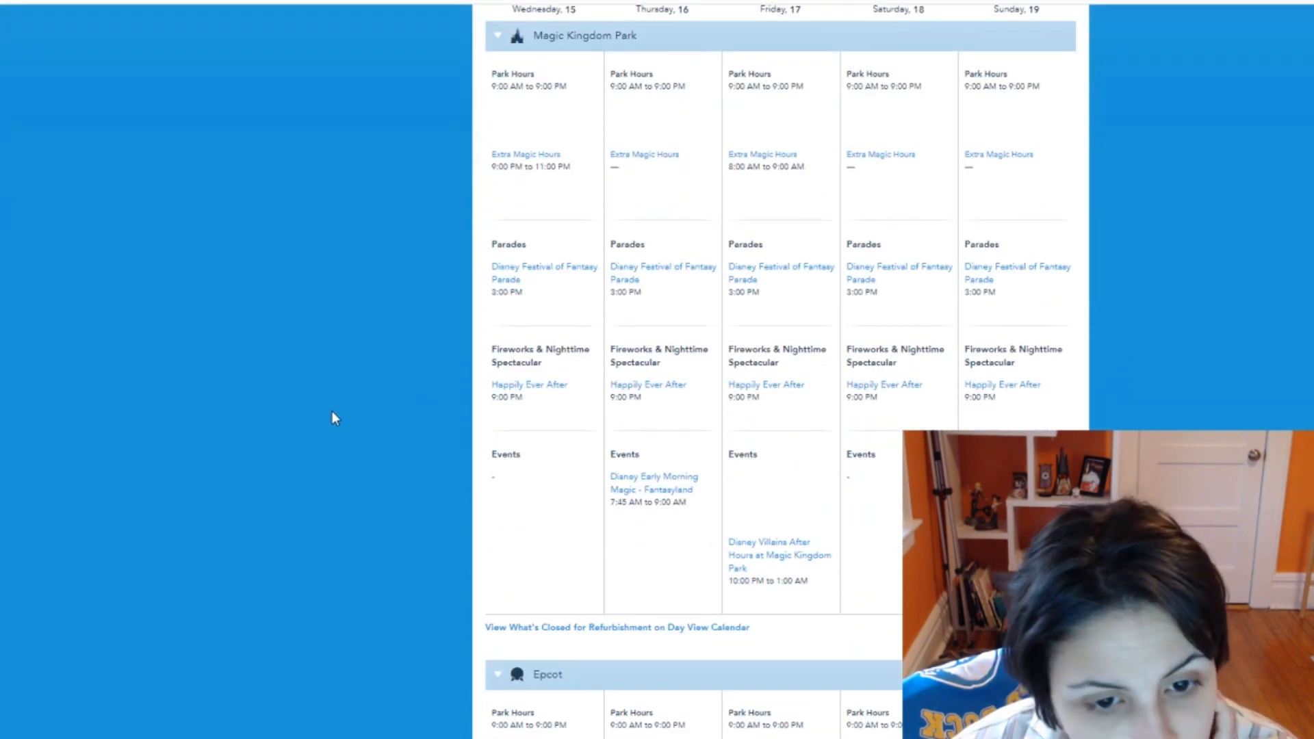
{"action": "scroll", "coordinate": [331, 418], "scroll_direction": "down", "scroll_amount": 5}
{"action": "scroll", "coordinate": [331, 417], "scroll_direction": "down", "scroll_amount": 8}
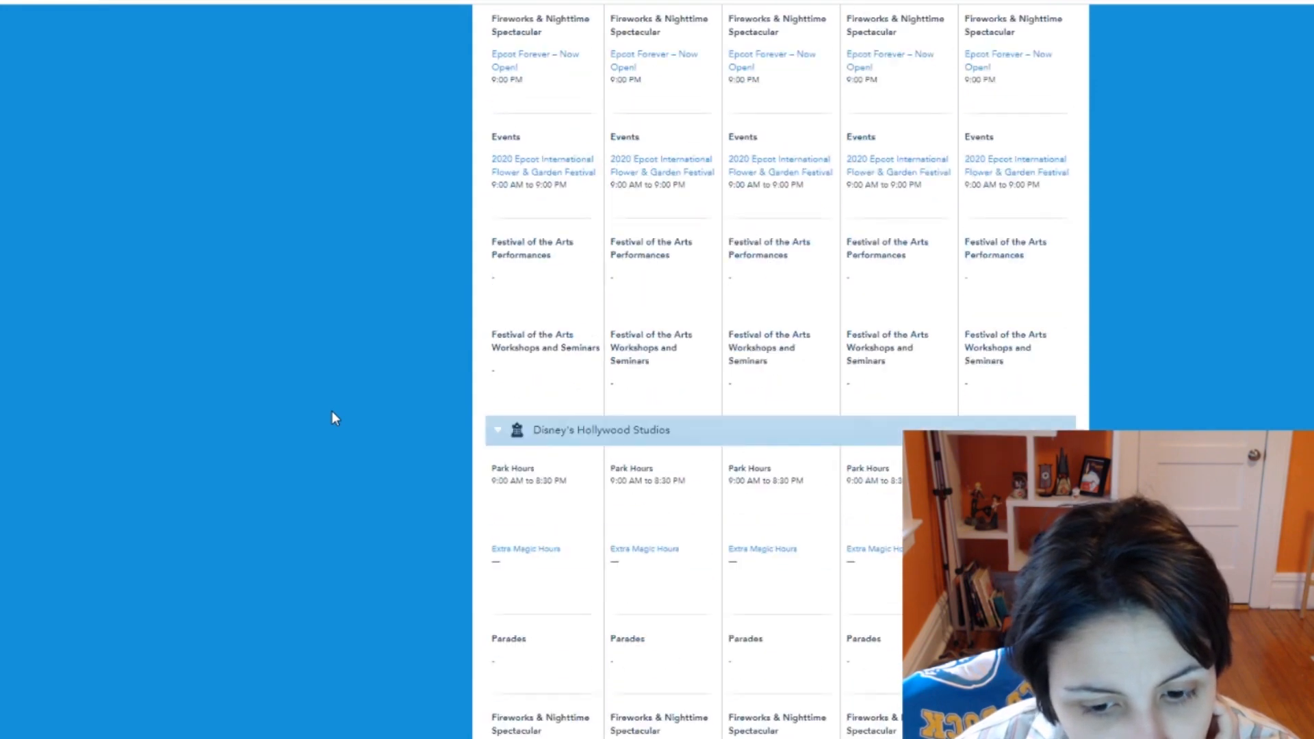
{"action": "scroll", "coordinate": [331, 418], "scroll_direction": "down", "scroll_amount": 7}
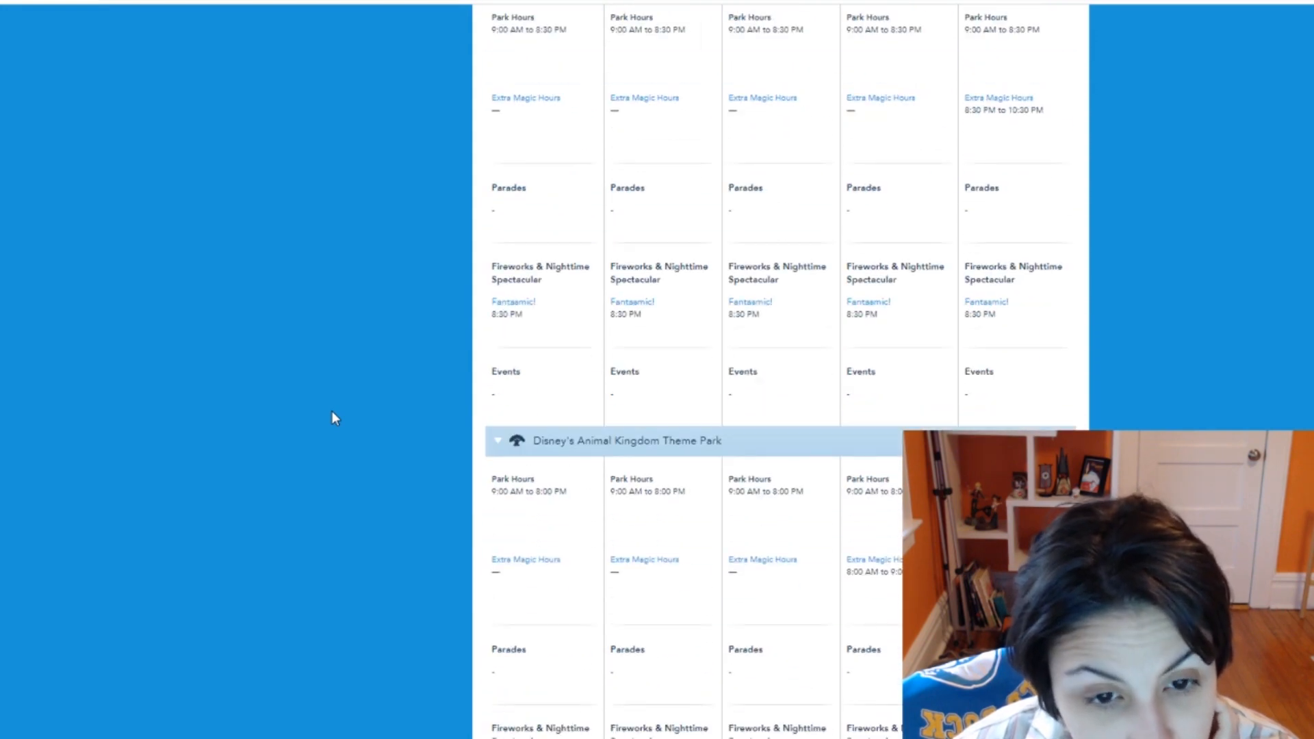
{"action": "scroll", "coordinate": [331, 418], "scroll_direction": "down", "scroll_amount": 5}
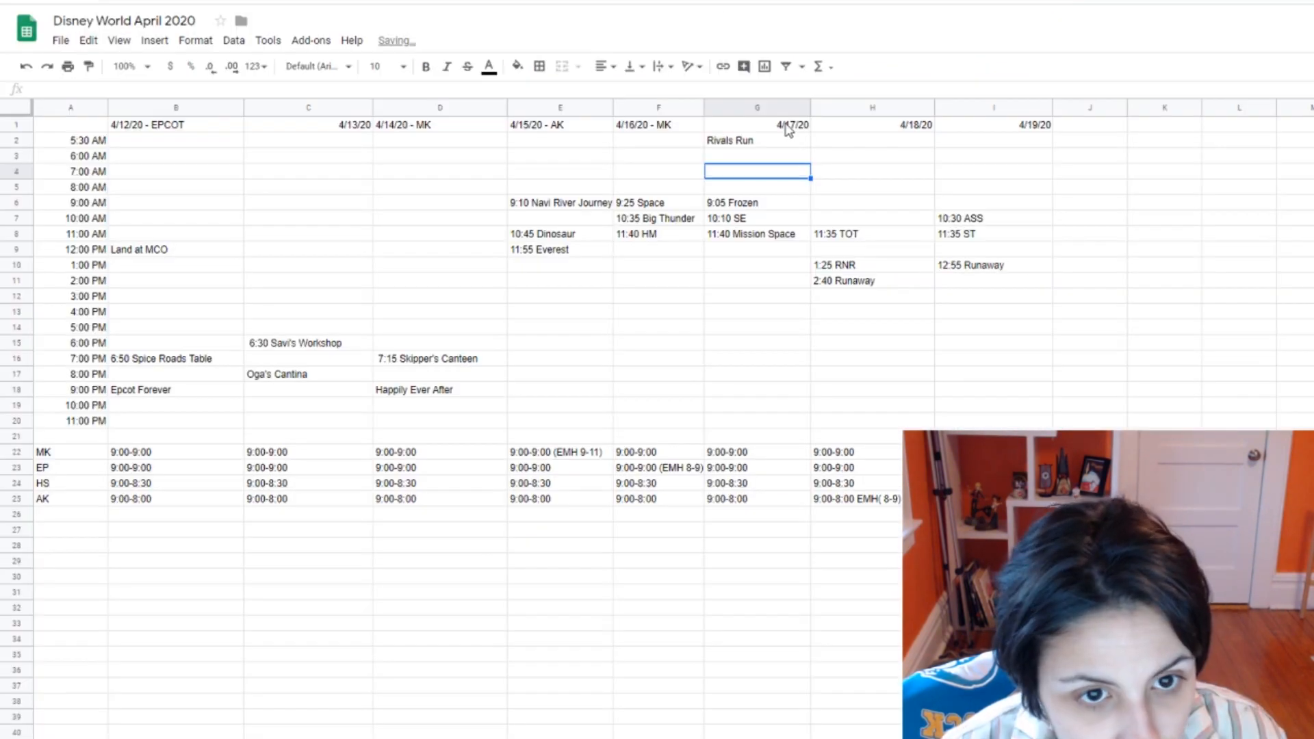
Step: Extend the date headers for 4/17 and 4/18 to read "4/17/20 - EPCOT" and "4/18/20 - HS"
{"action": "double_click", "coordinate": [804, 125]}
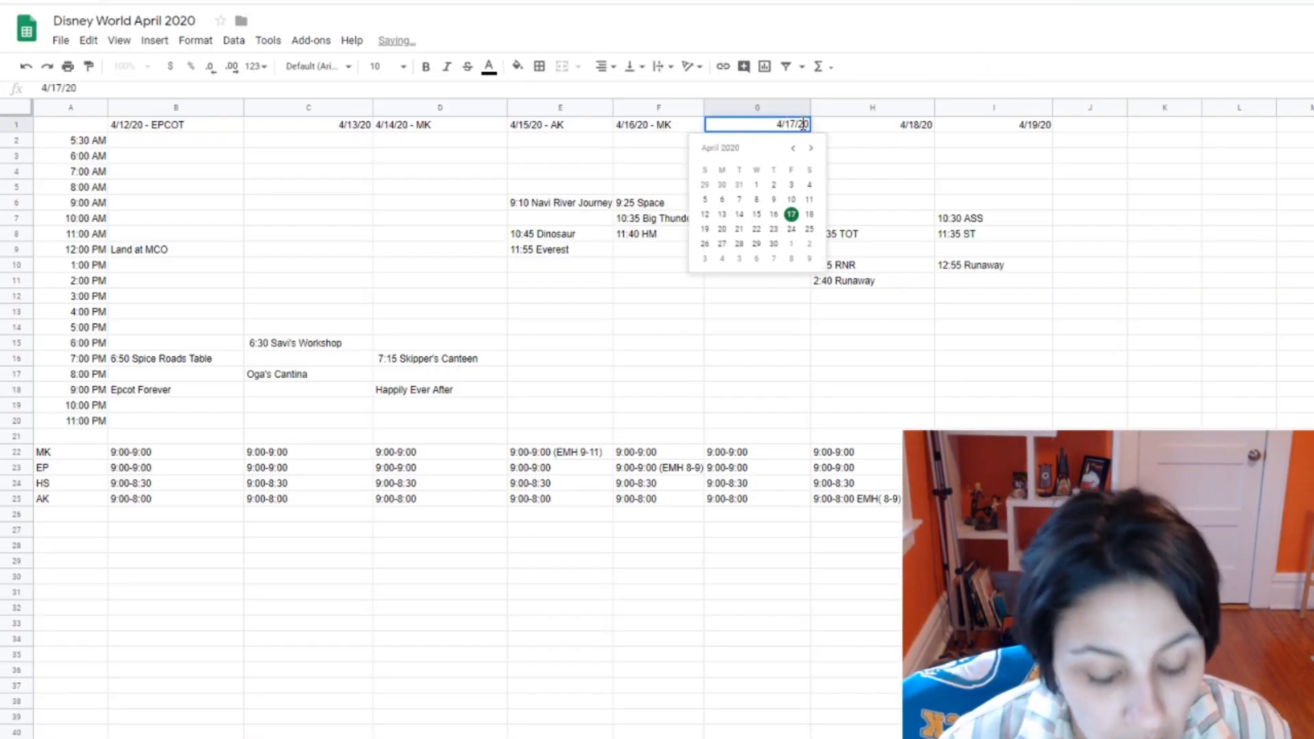
{"action": "type", "text": "- EPCOT"}
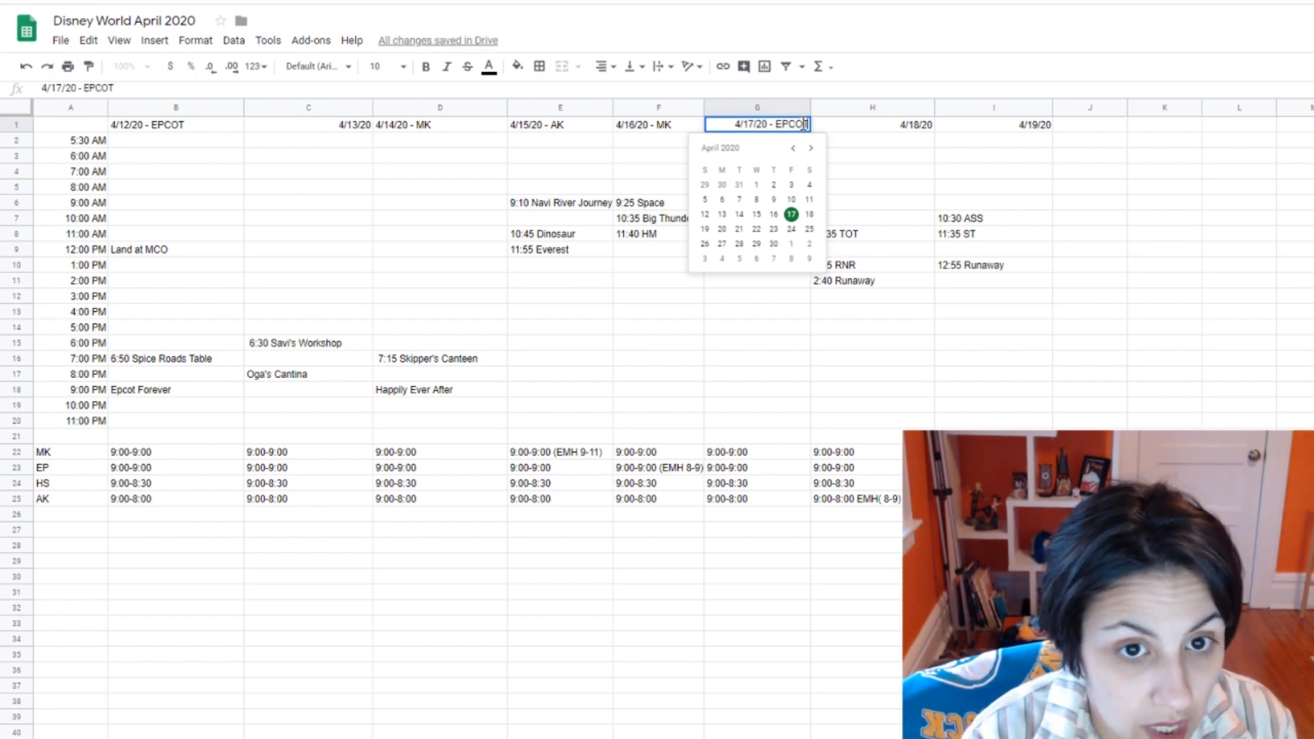
{"action": "left_click", "coordinate": [868, 171]}
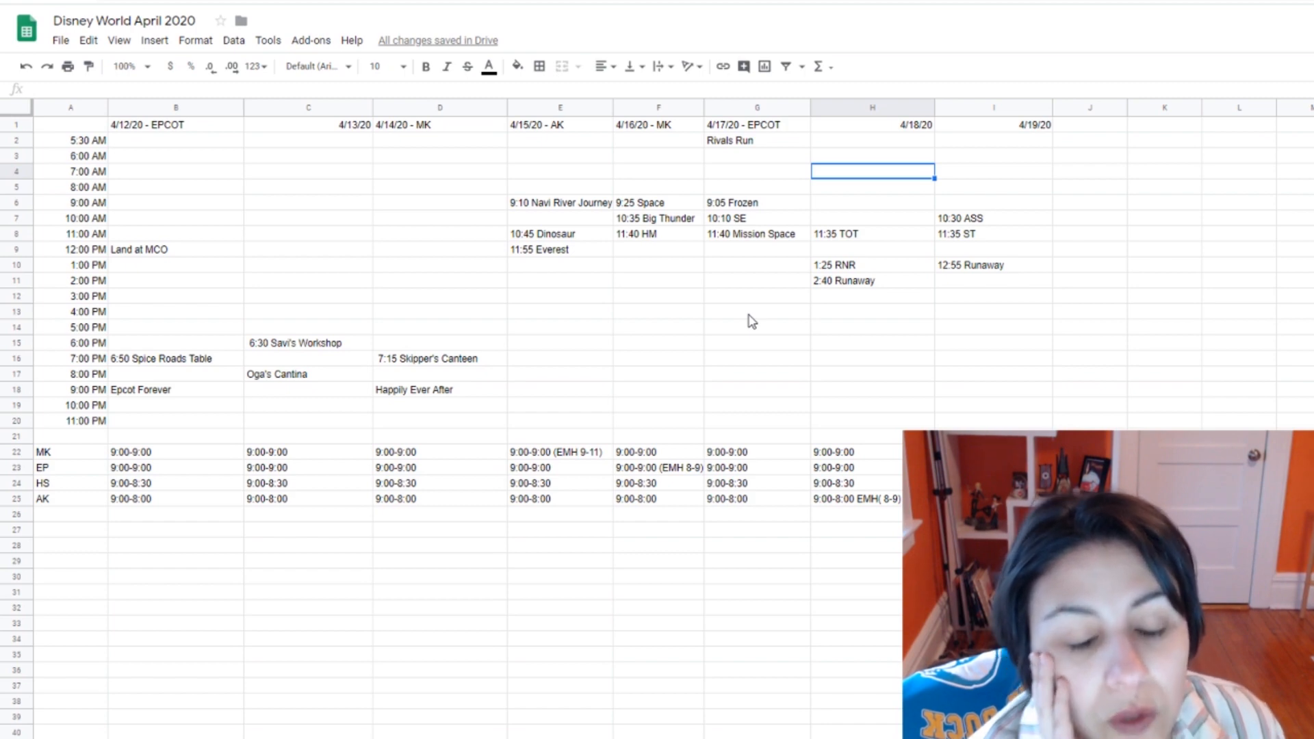
{"action": "double_click", "coordinate": [917, 129]}
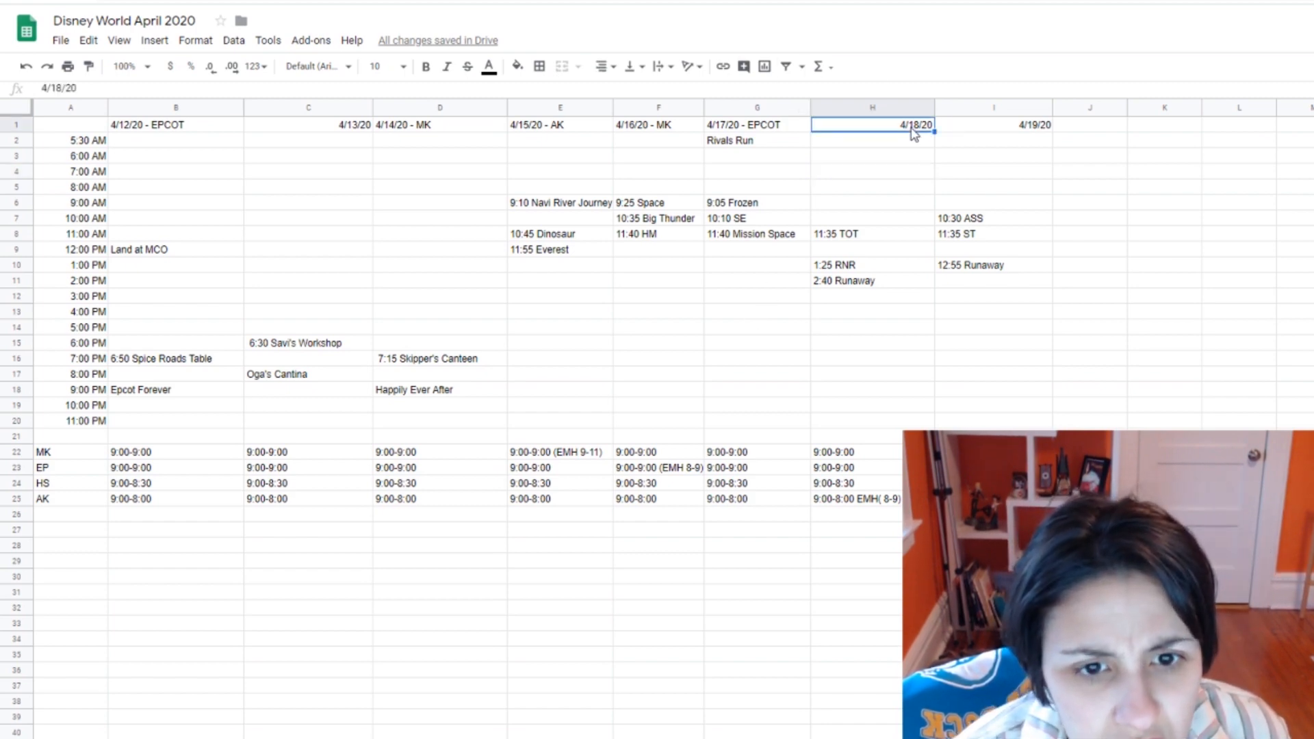
{"action": "type", "text": "- HS"}
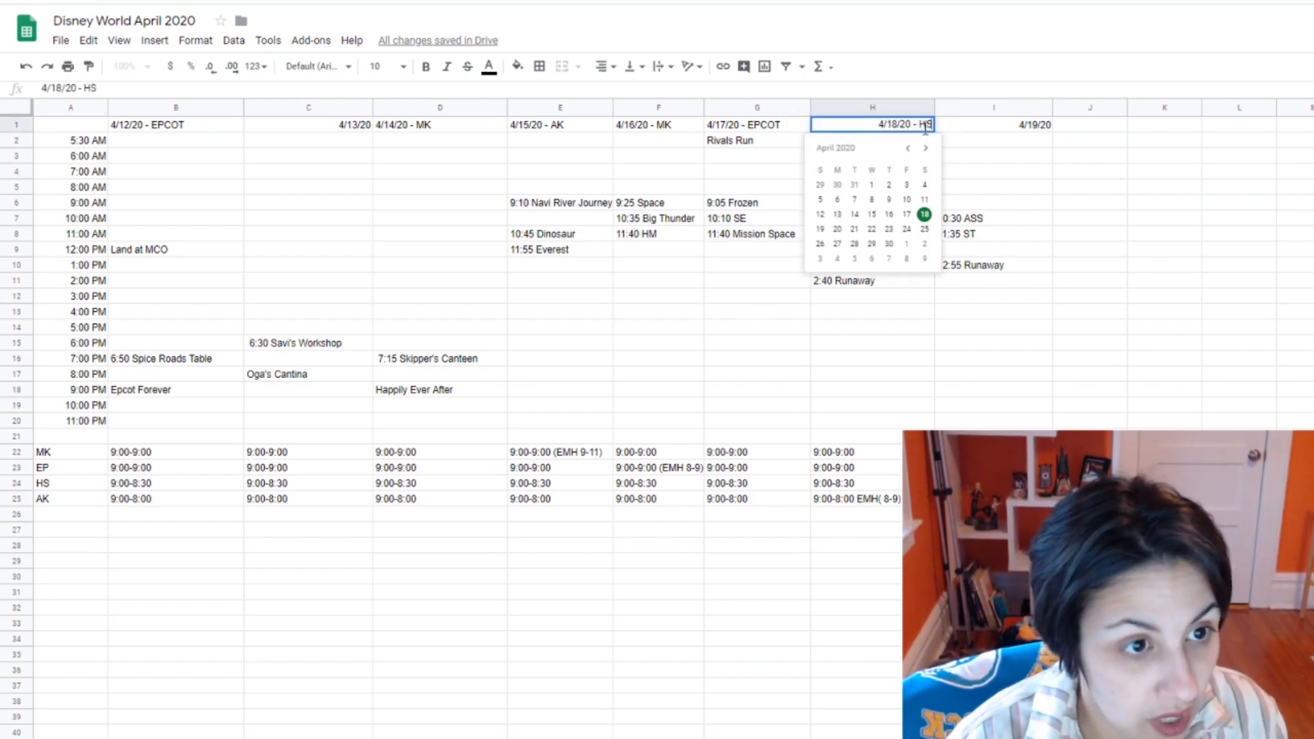
{"action": "double_click", "coordinate": [1045, 123]}
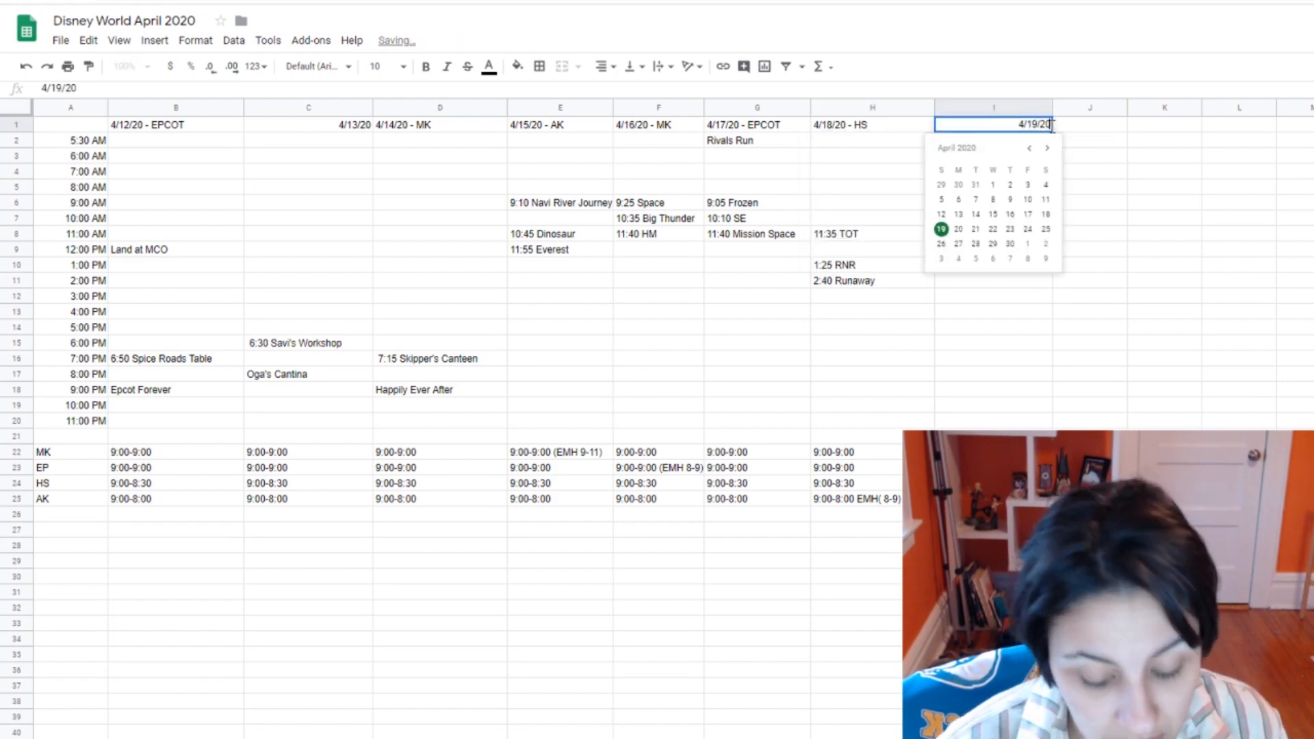
Step: Extend the date header for 4/19 to read "4/19/20 - HS"
{"action": "type", "text": "- HS"}
{"action": "left_click", "coordinate": [386, 171]}
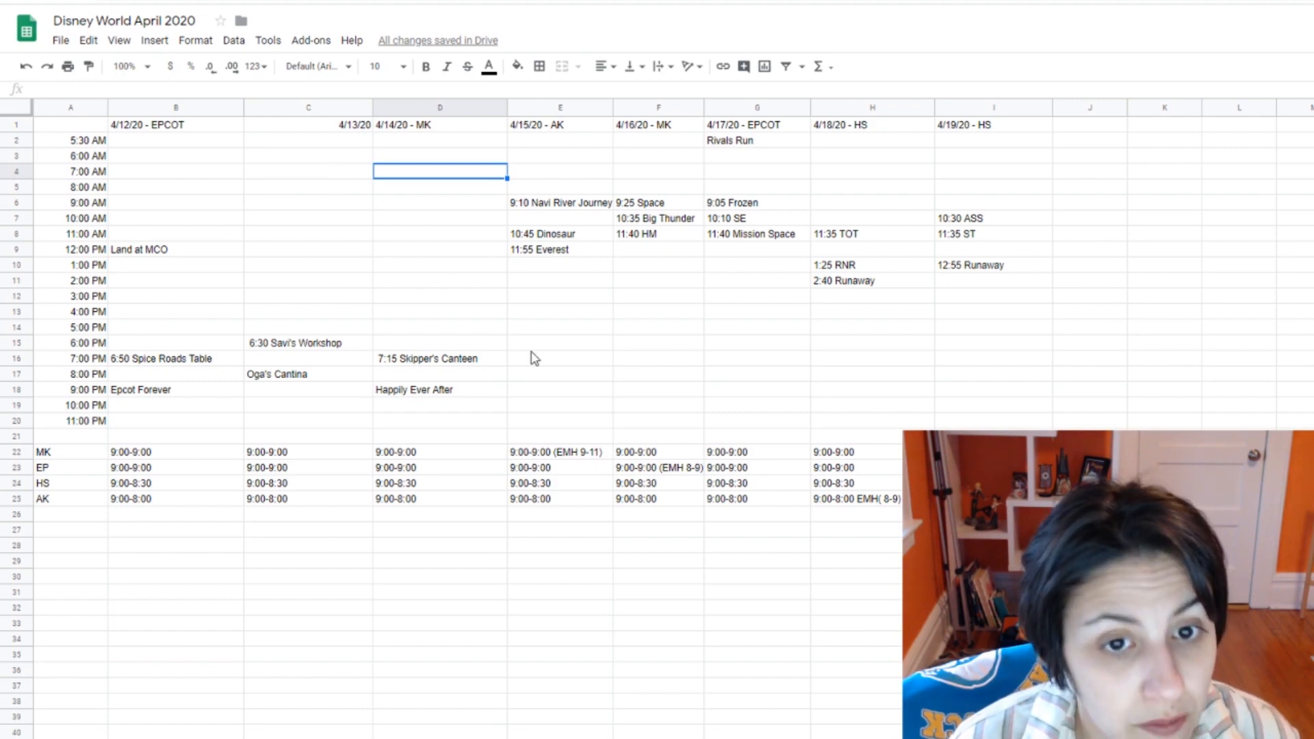
Step: Enter "8:30 Rise" in the 8:00 AM row of the 4/18/20 column
{"action": "left_click", "coordinate": [845, 180]}
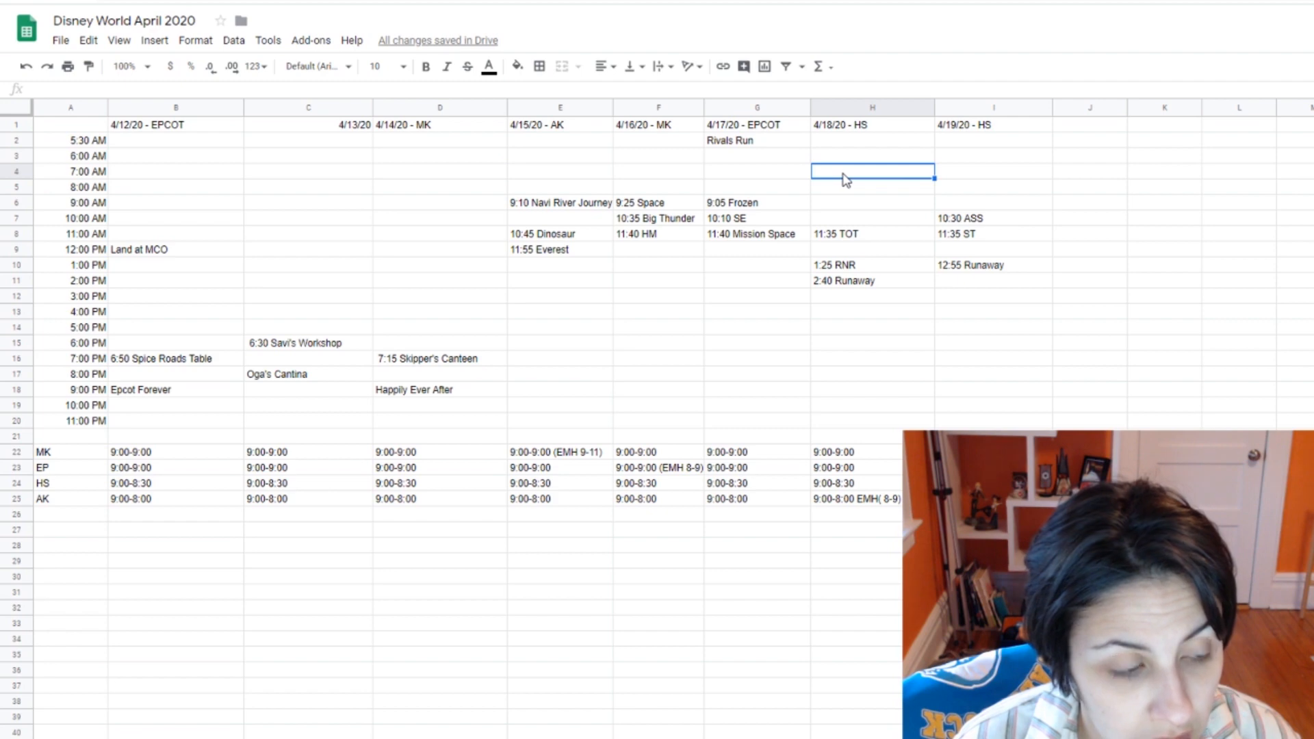
{"action": "left_click", "coordinate": [846, 188]}
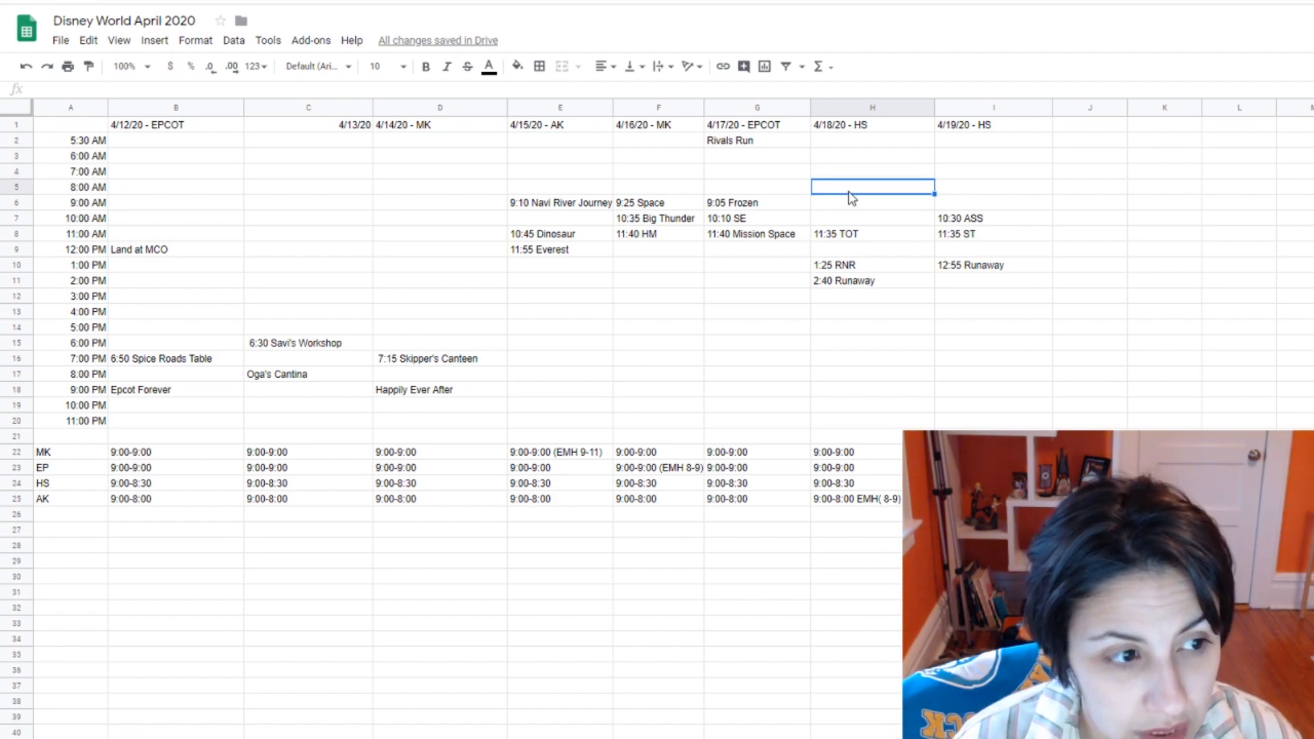
{"action": "double_click", "coordinate": [849, 190]}
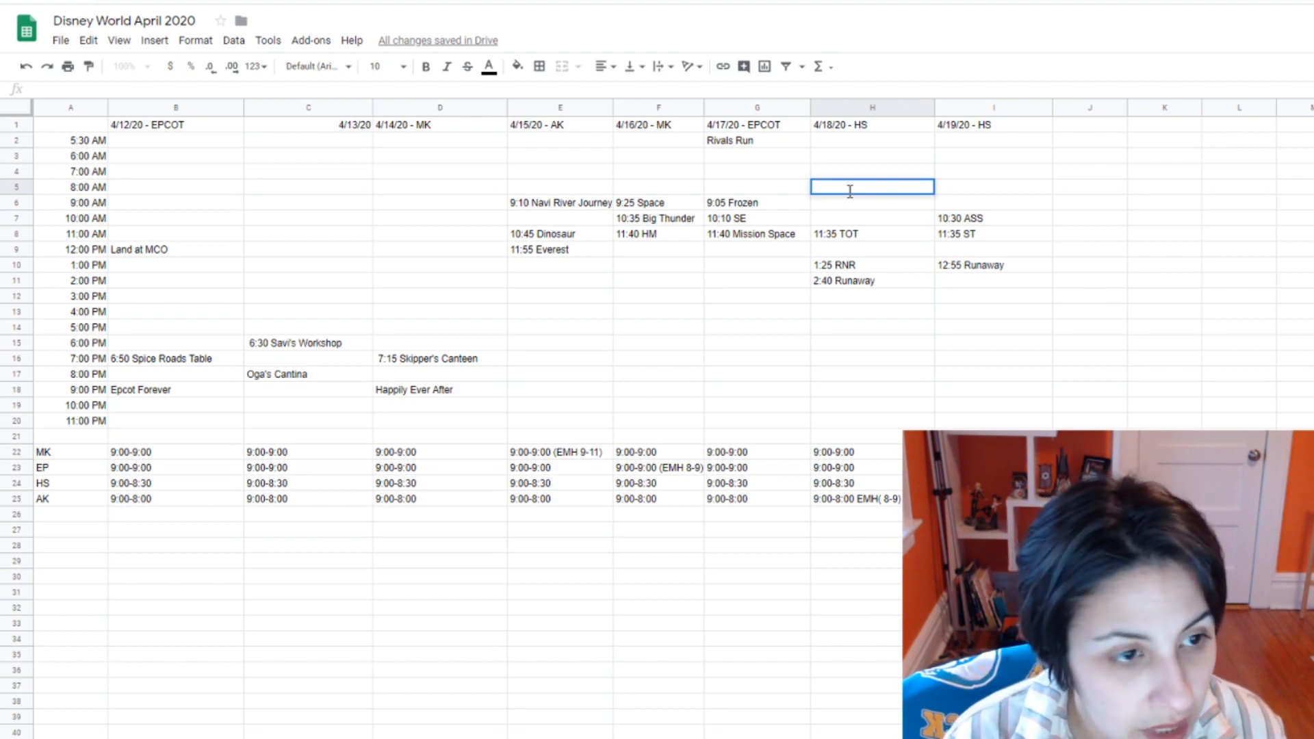
{"action": "type", "text": "8:30"}
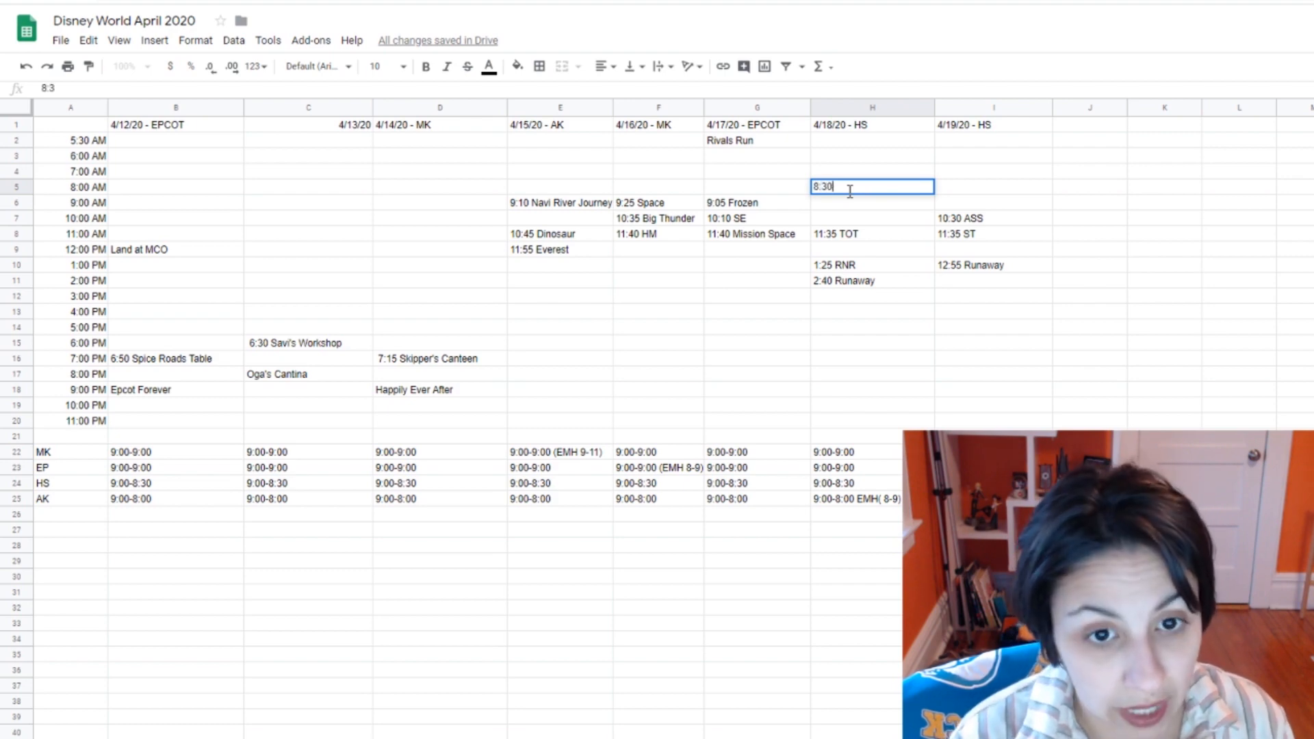
{"action": "type", "text": " Rise"}
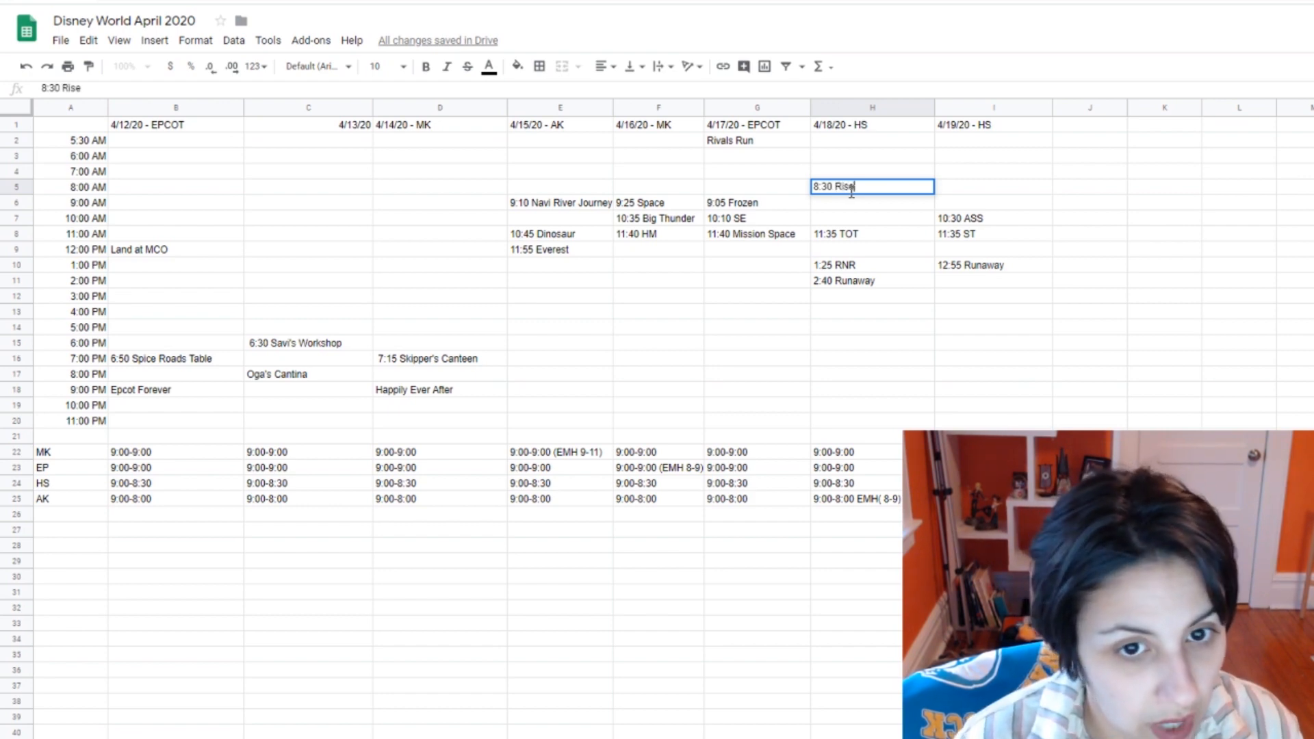
{"action": "key", "text": "Return"}
Step: Copy the "8:30 Rise" entry from 4/18/20 into the 8:00 AM row of the 4/13/20 column
{"action": "left_click", "coordinate": [867, 194]}
{"action": "key", "text": "ctrl+c"}
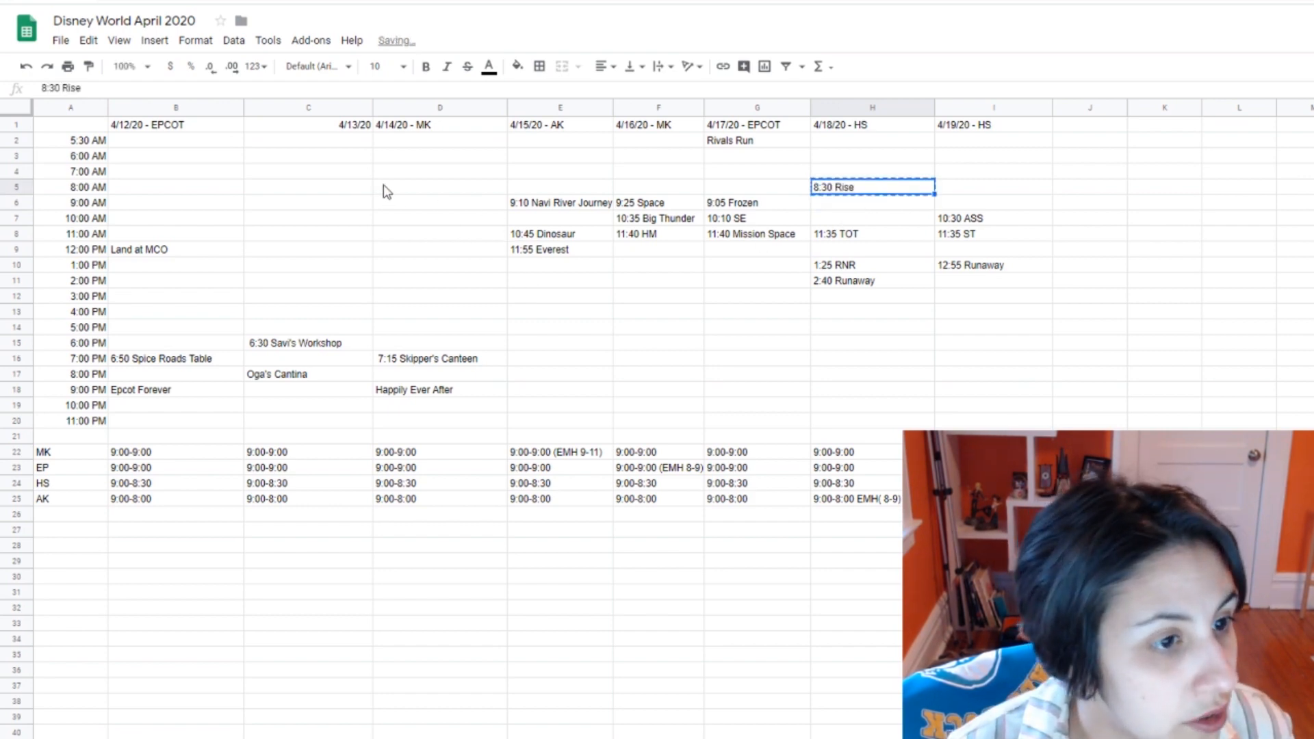
{"action": "left_click", "coordinate": [333, 192]}
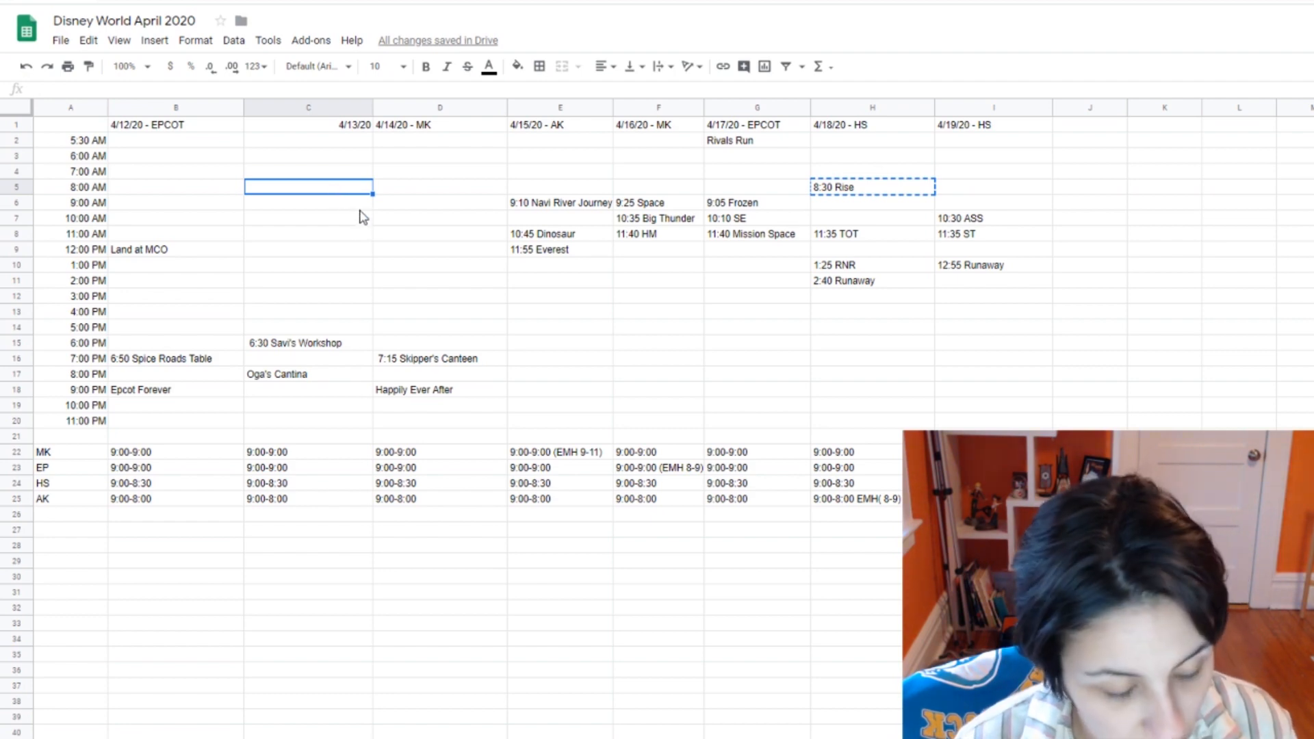
{"action": "key", "text": "ctrl+v"}
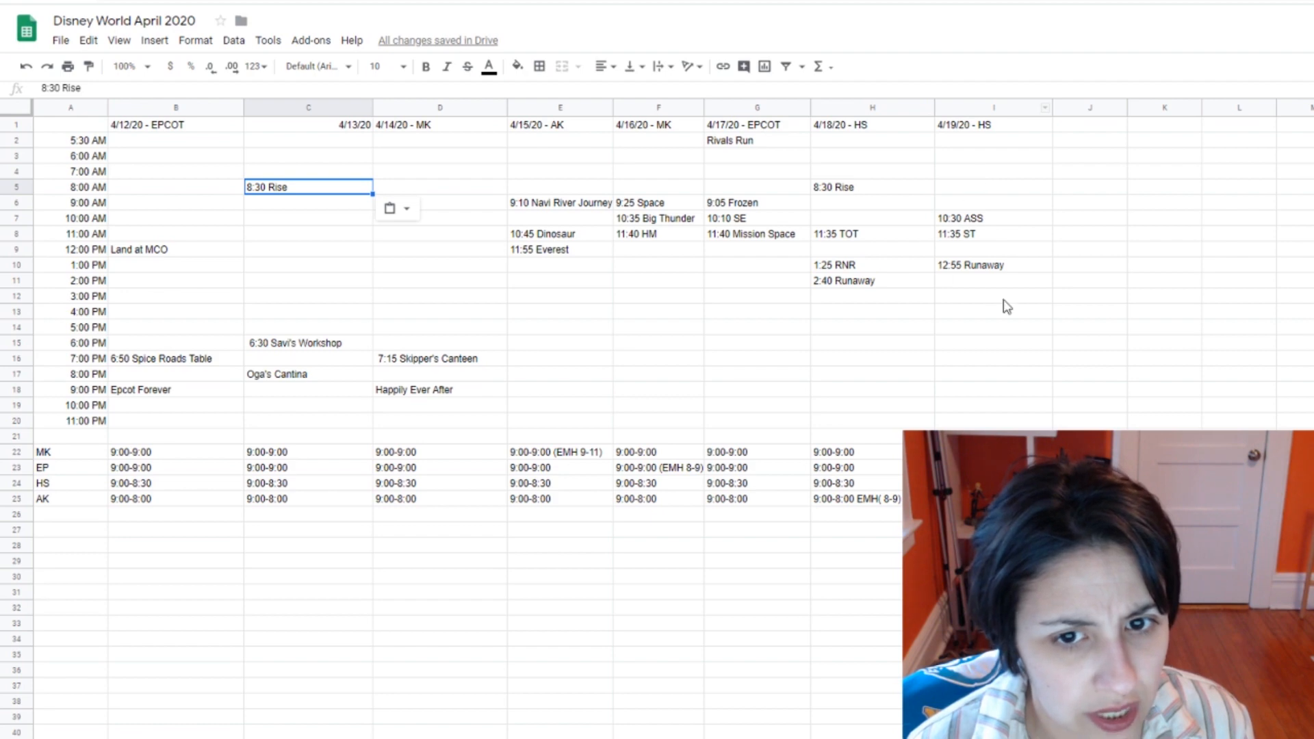
{"action": "left_click", "coordinate": [659, 358]}
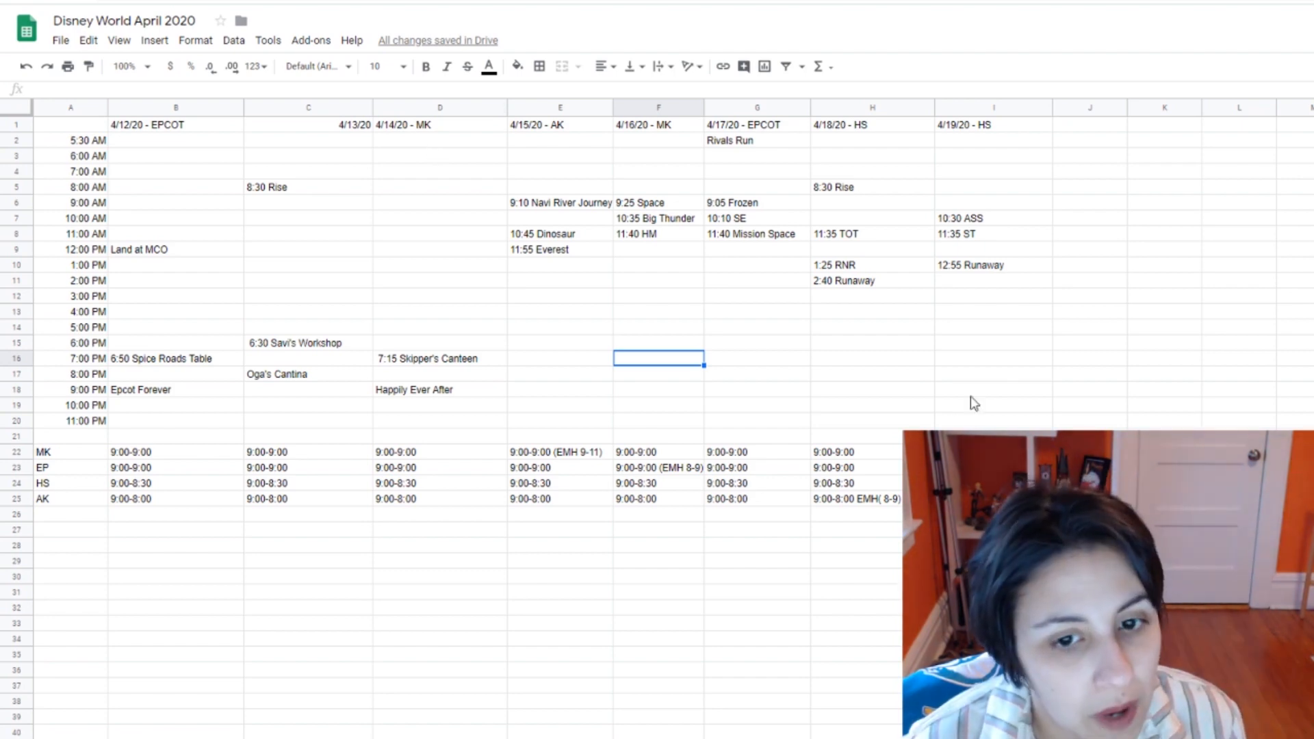
Step: Enter "Flight Home" in the 6:00 PM row of the 4/19/20 column
{"action": "left_click", "coordinate": [975, 346]}
{"action": "double_click", "coordinate": [975, 344]}
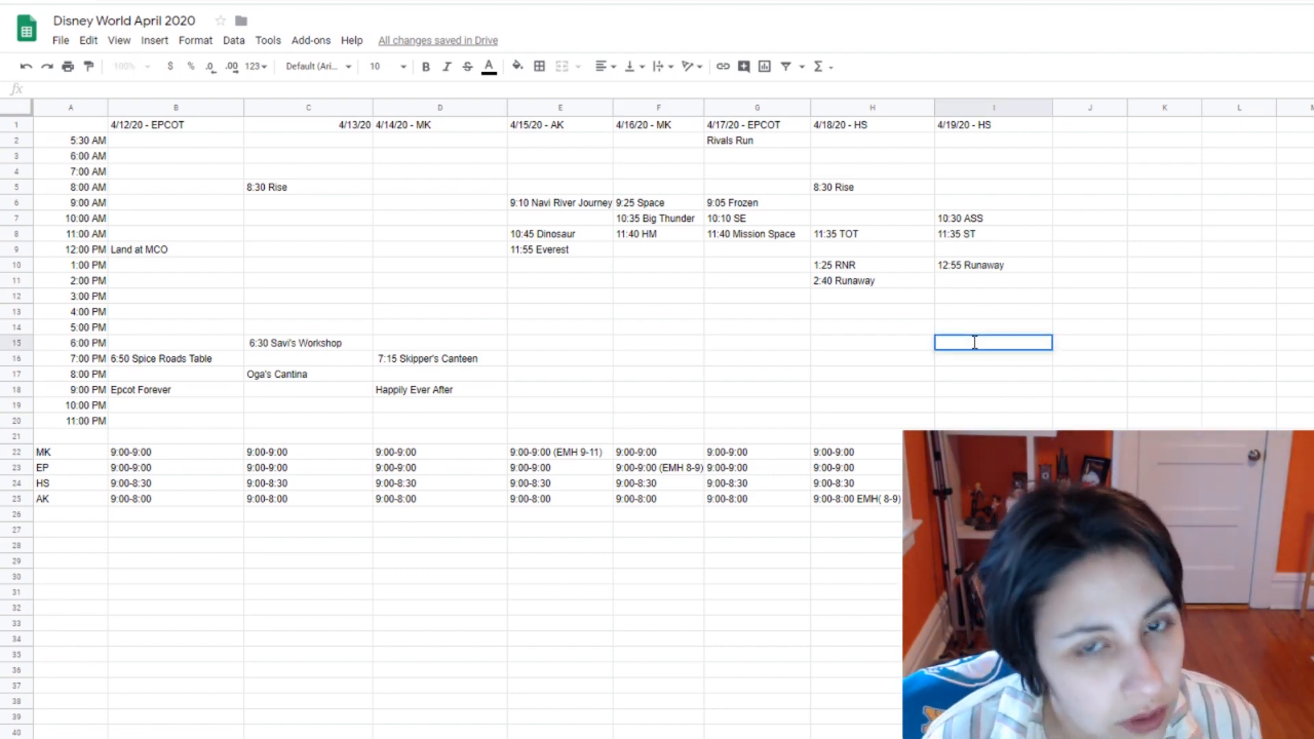
{"action": "type", "text": "Flight"}
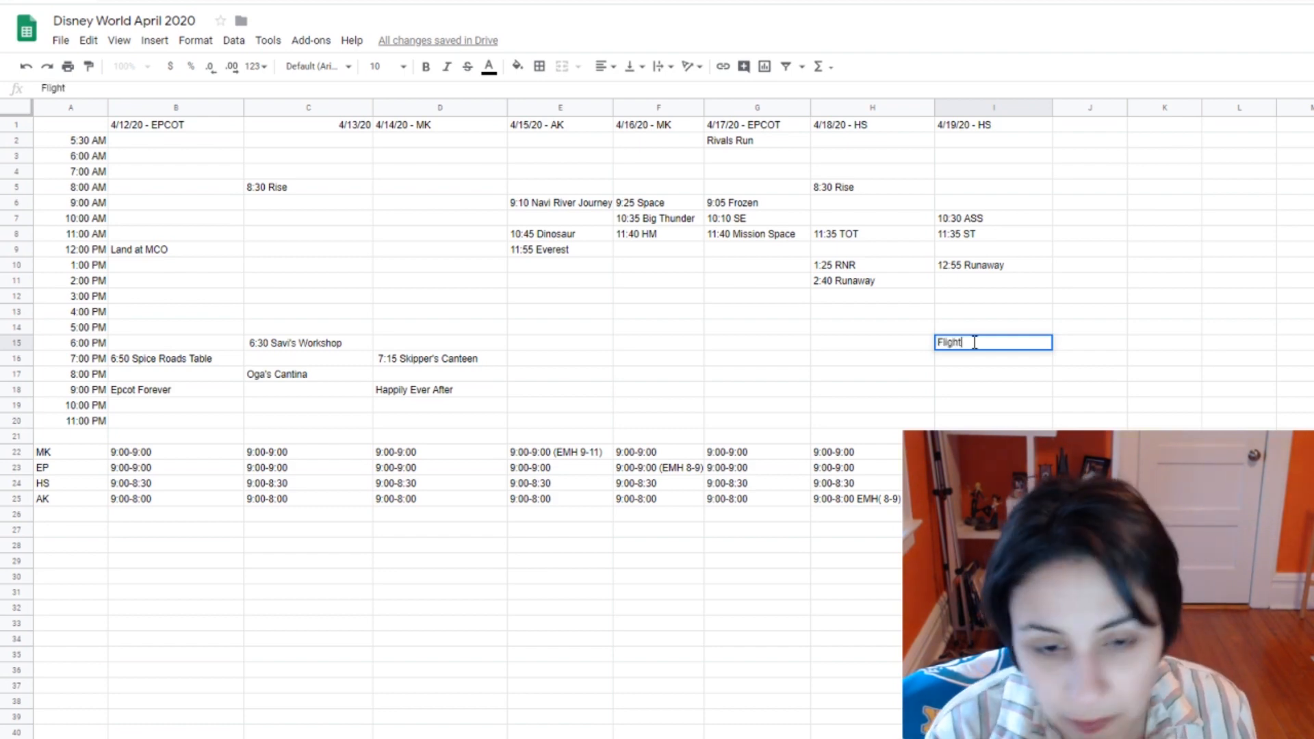
{"action": "type", "text": " Home"}
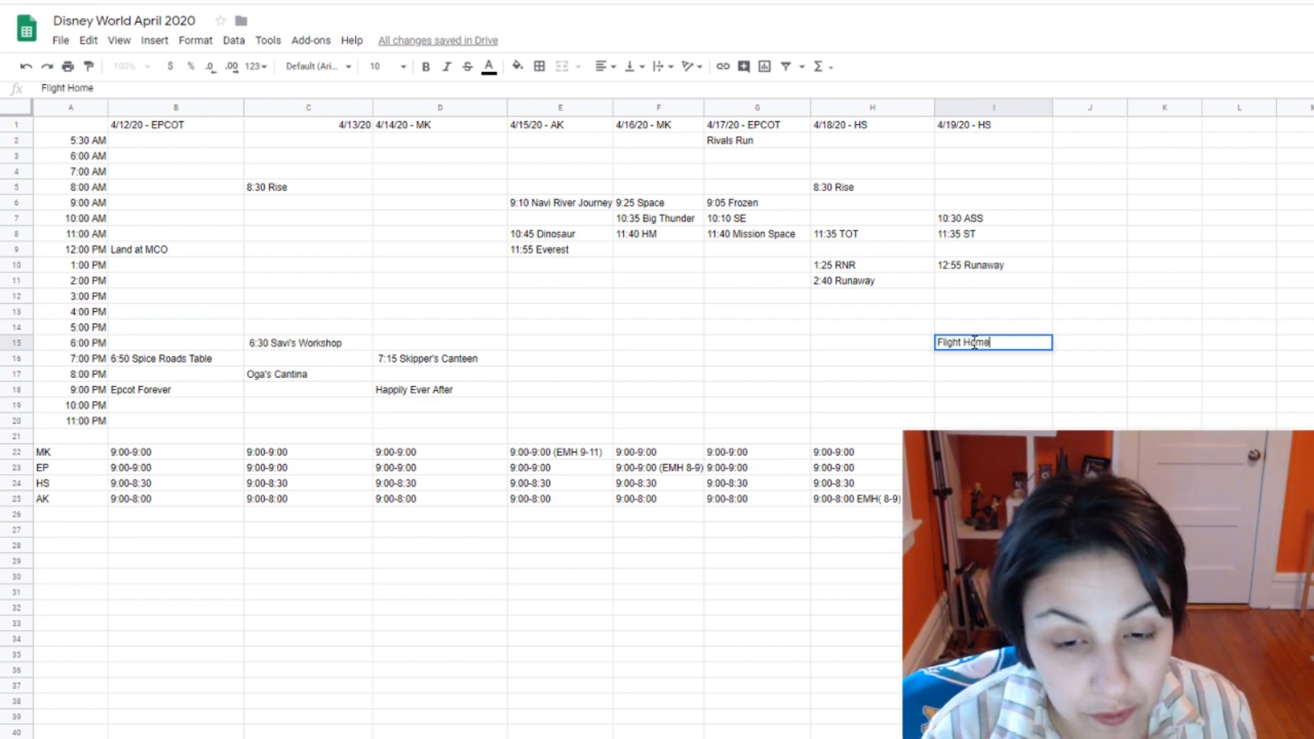
{"action": "left_click", "coordinate": [1006, 419]}
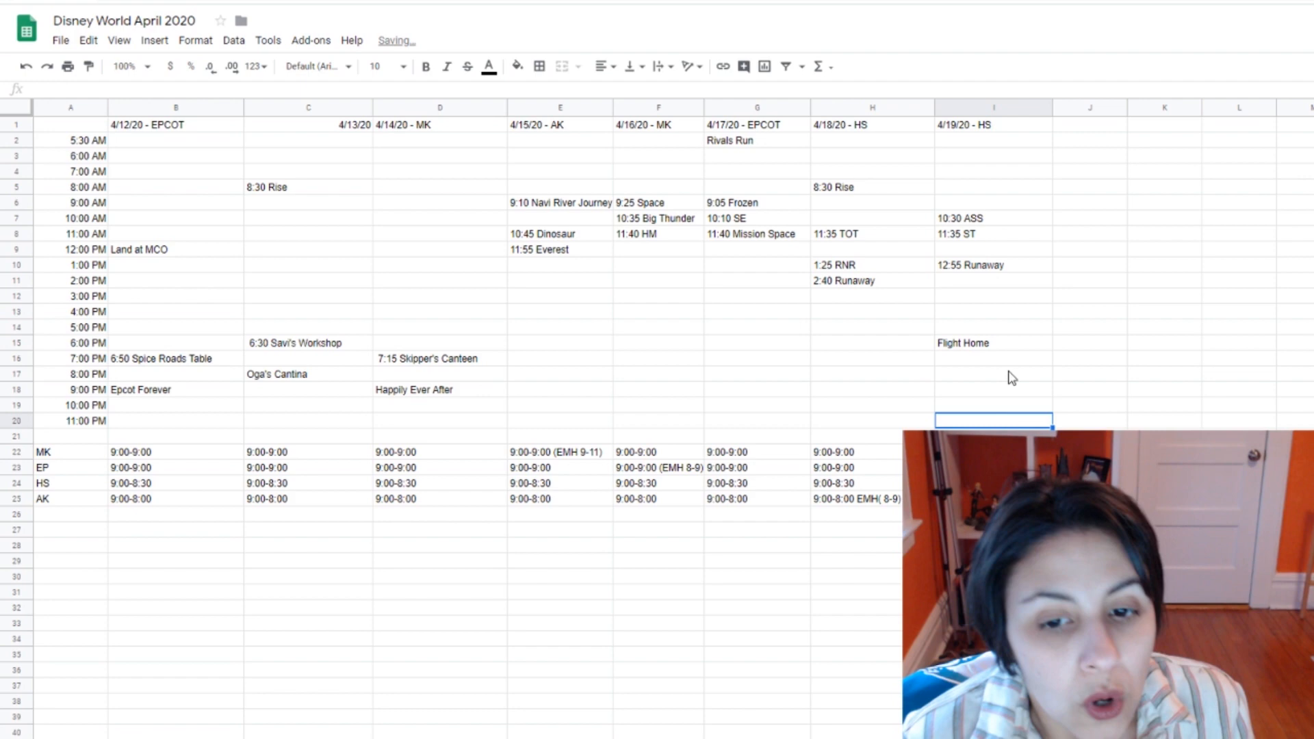
{"action": "left_click", "coordinate": [1045, 347]}
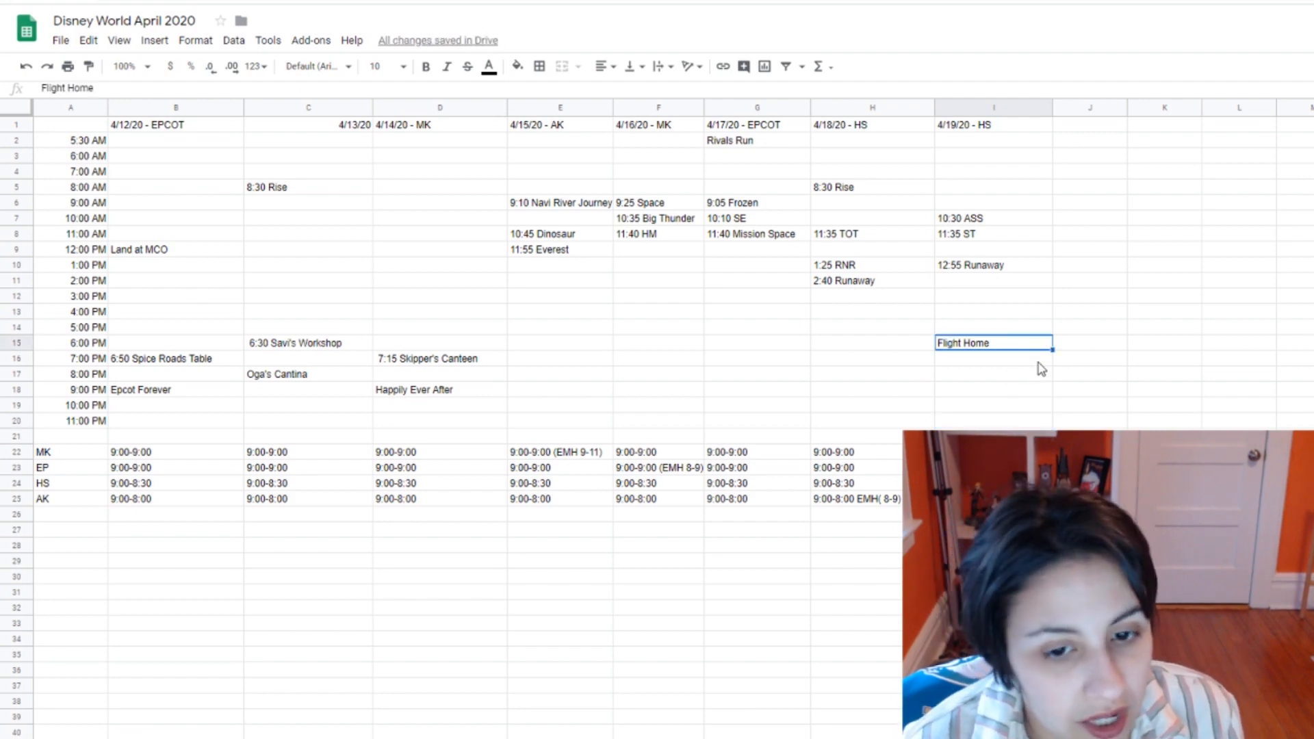